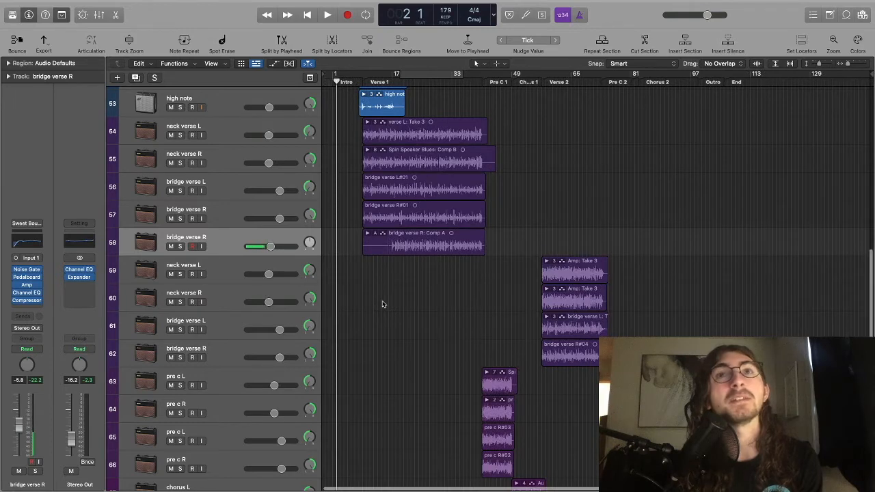
Move the playhead back to bar 1 at the start of the intro.
key(super+Right)
key(super+Right)
key(super+Right)
key(super+Right)
key(z)
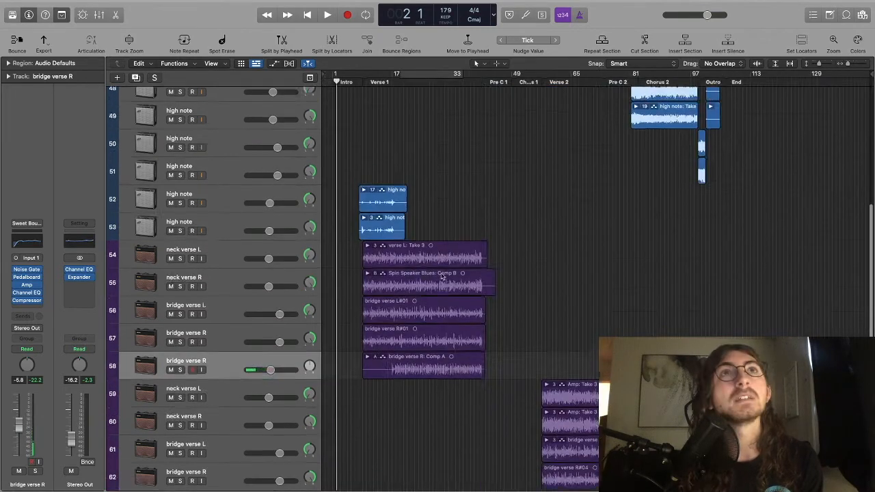
key(super+Right)
key(super+Right)
key(super+Right)
click(339, 80)
key(Return)
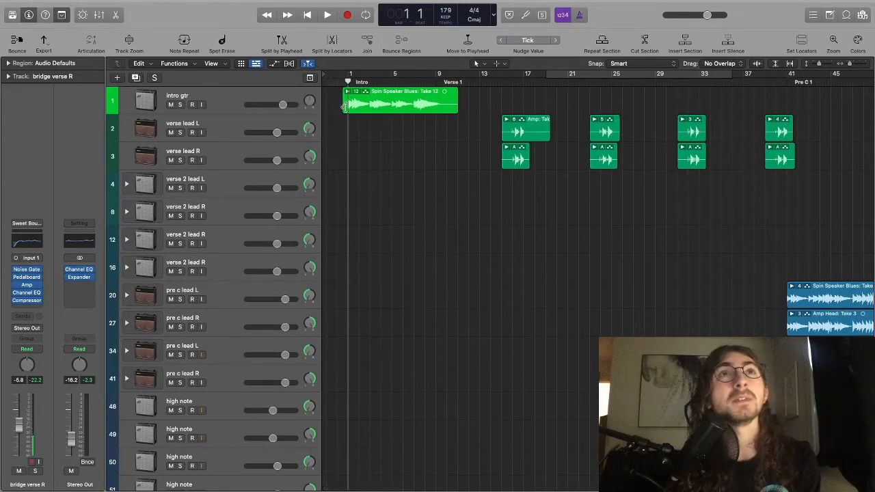
Examine the intro guitar region's waveform up close across its opening bars.
key(super+Right)
key(super+Right)
key(super+Right)
key(super+Right)
key(super+Right)
key(super+Right)
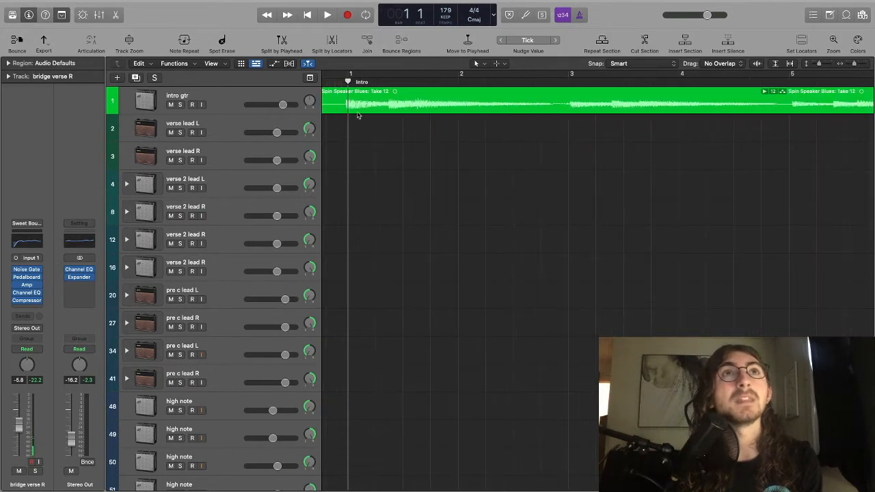
key(super+Left)
key(super+Left)
key(super+Left)
key(super+Left)
key(super+Left)
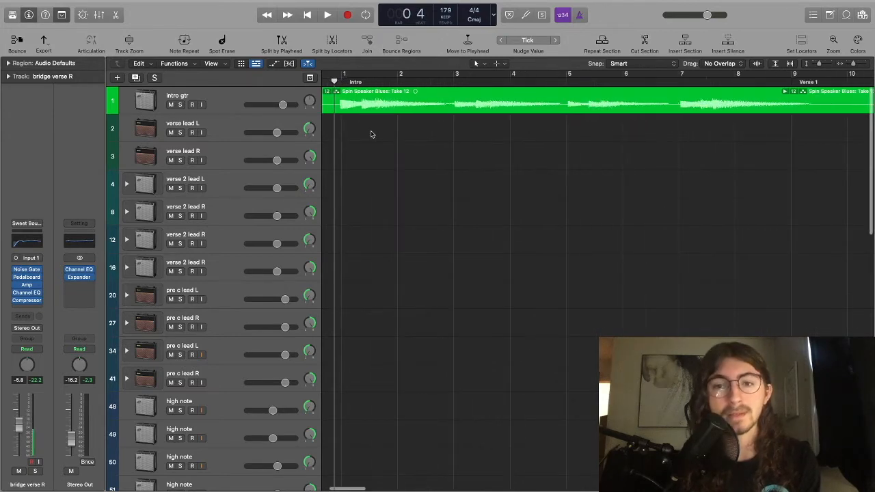
key(super+Left)
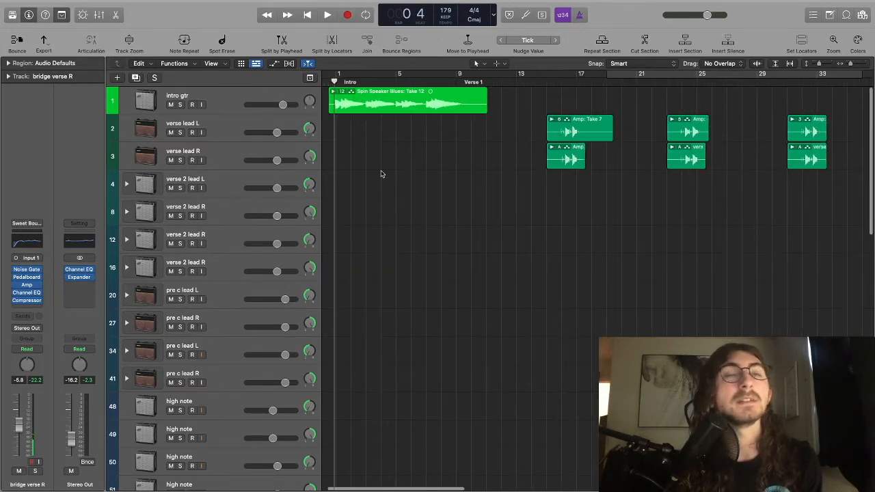
Look over the full arrangement from the verse guitars down to the chorus guitar, bass and synth tracks.
key(super+Left)
key(super+Left)
key(super+Left)
key(super+Left)
scroll(382, 174, down, 10)
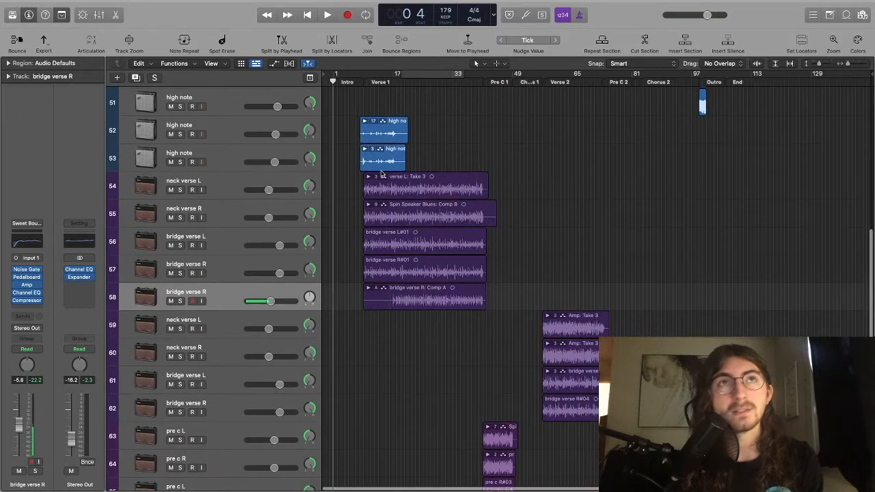
scroll(381, 173, down, 3)
scroll(381, 173, down, 8)
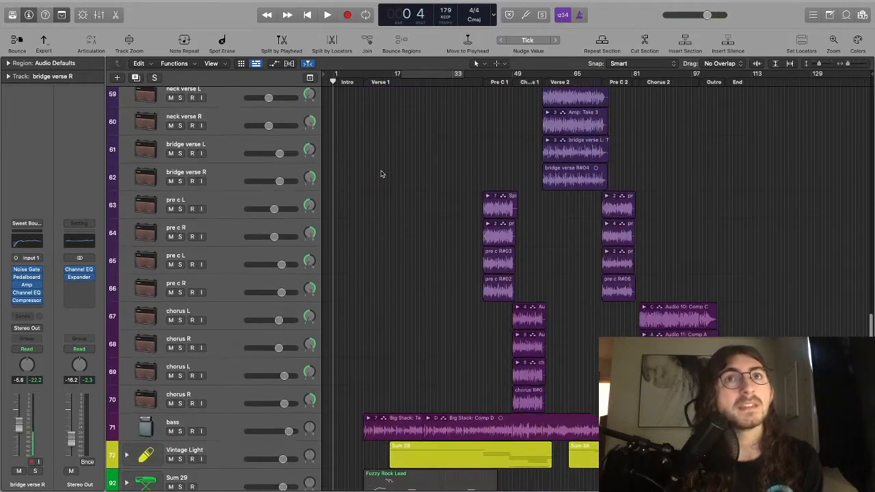
Shrink the track height to fit more tracks in view and return the playhead to the start of the song.
drag(823, 66, 818, 65)
scroll(663, 255, up, 10)
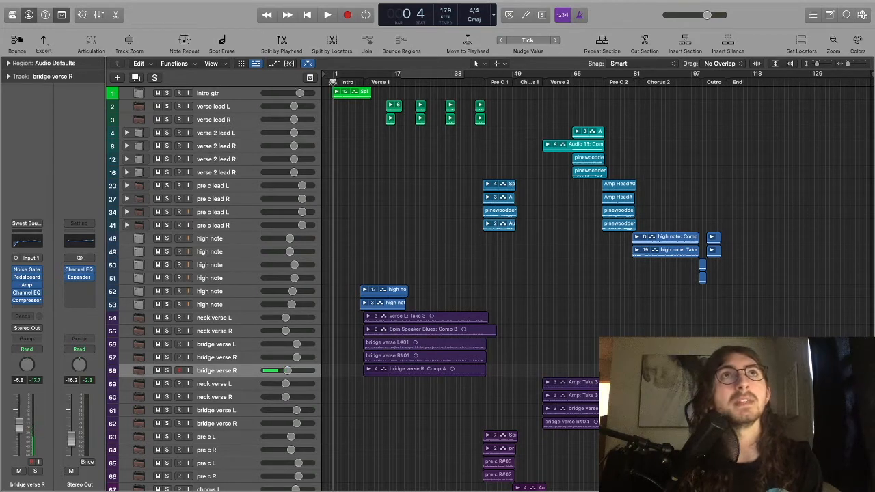
key(Return)
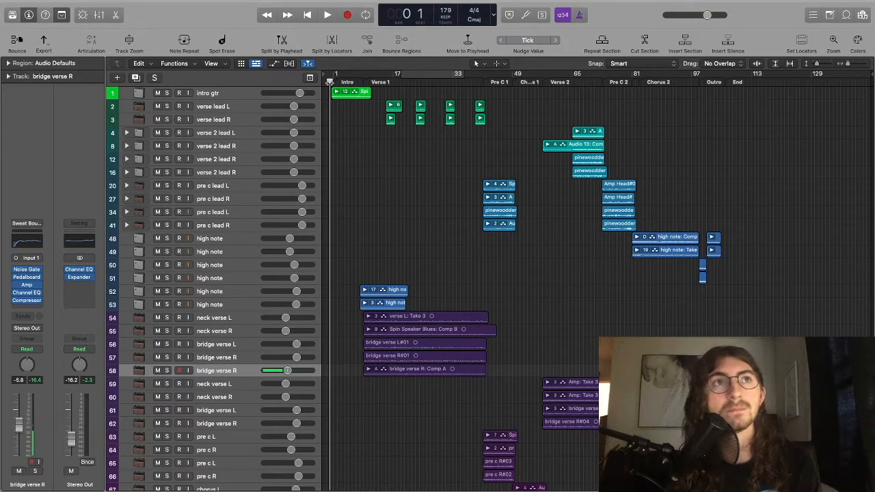
key(space)
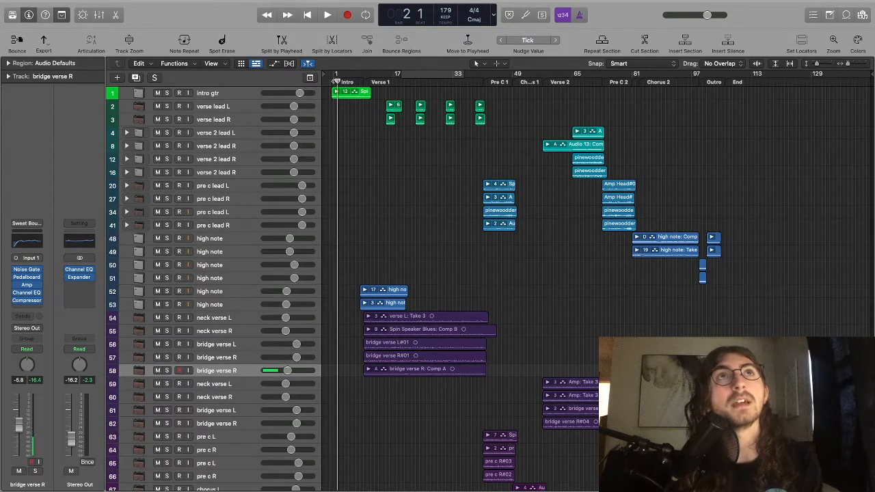
scroll(329, 122, up, 5)
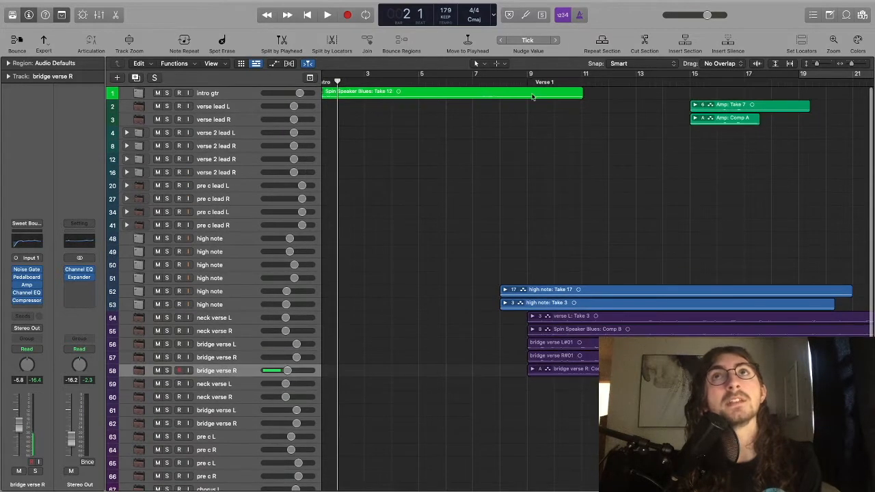
Enlarge the track height slightly and place the playhead at bar 81, where the break begins.
drag(817, 66, 819, 66)
scroll(620, 191, down, 5)
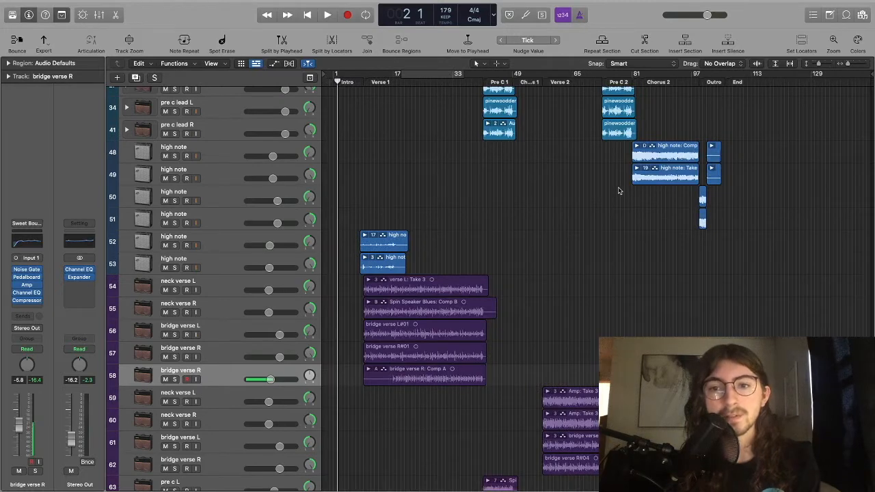
click(632, 82)
scroll(608, 147, up, 5)
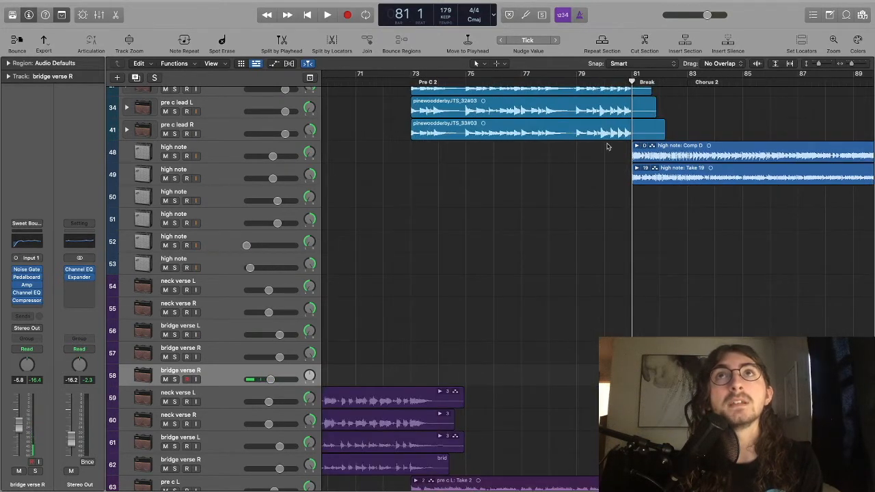
Play the song from the start of the intro into the beginning of Verse 1, then stop playback.
scroll(527, 169, left, 5)
scroll(410, 226, down, 5)
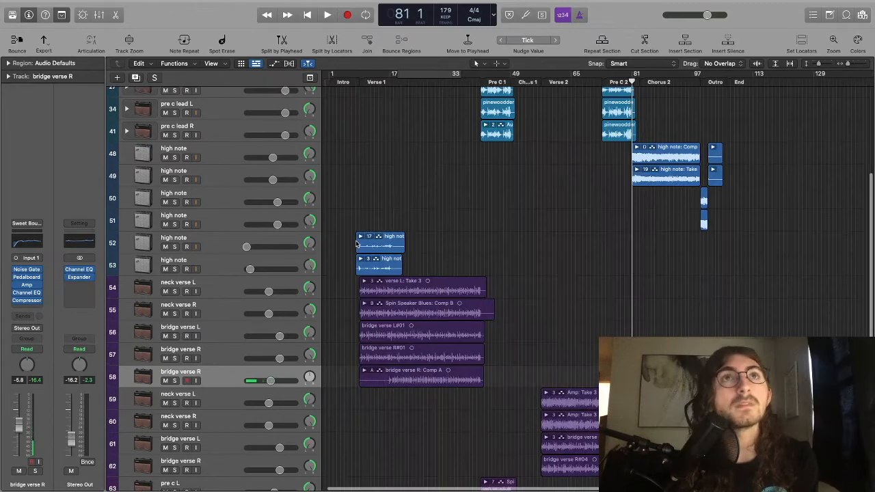
scroll(349, 223, up, 10)
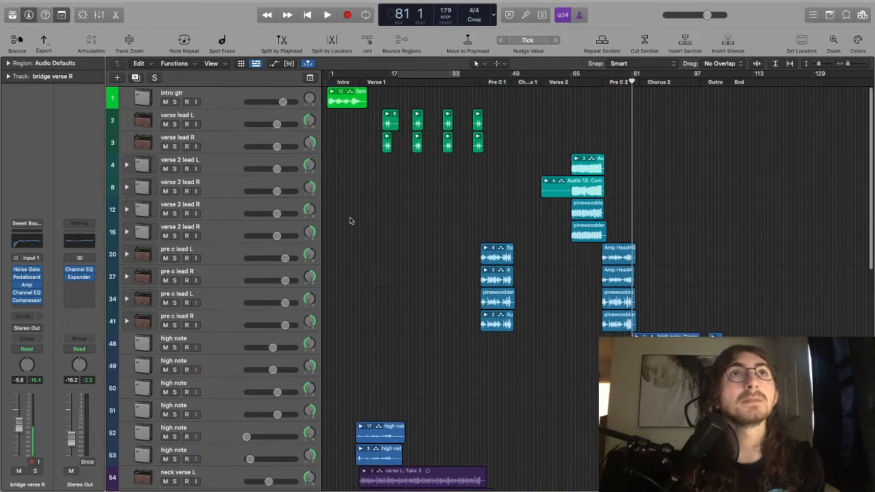
scroll(350, 220, up, 5)
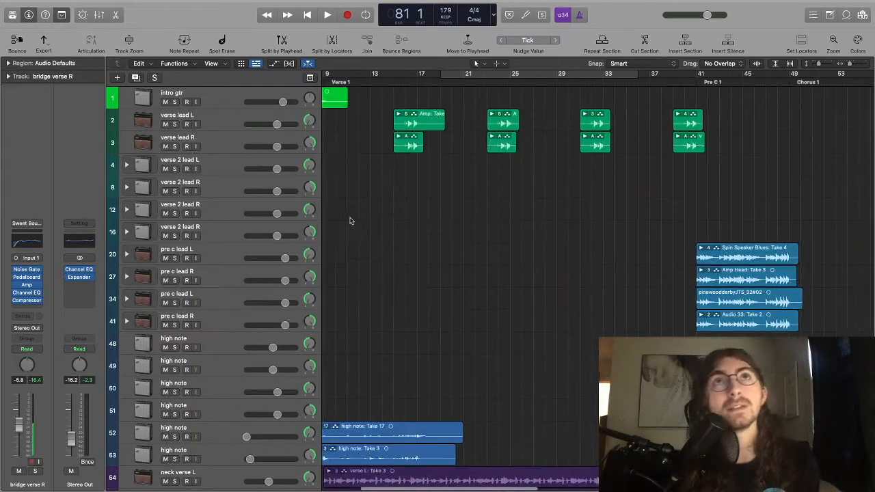
scroll(349, 220, down, 3)
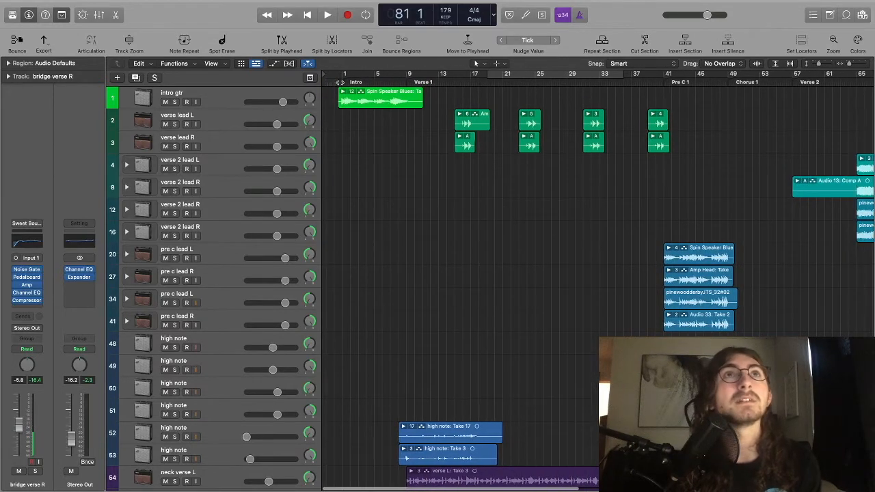
click(340, 82)
key(space)
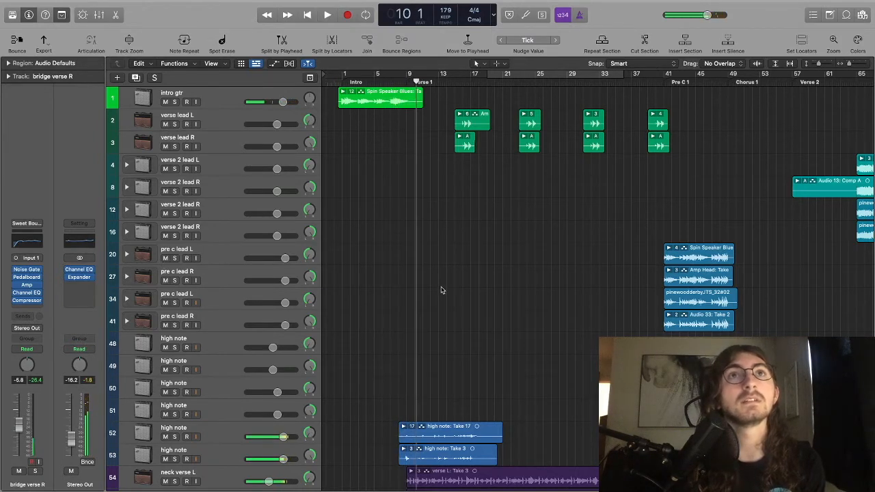
key(space)
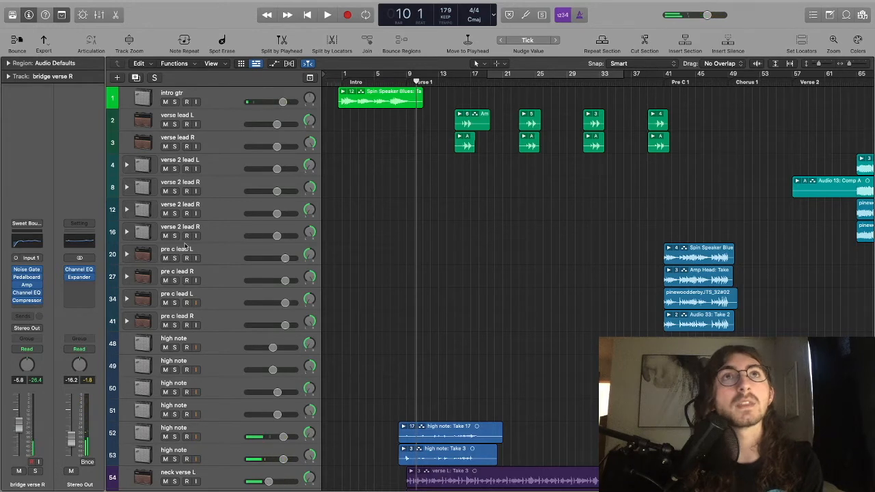
Return the playhead to bar 1, select the intro gtr track and open its Pedalboard plug-in.
click(344, 82)
click(212, 100)
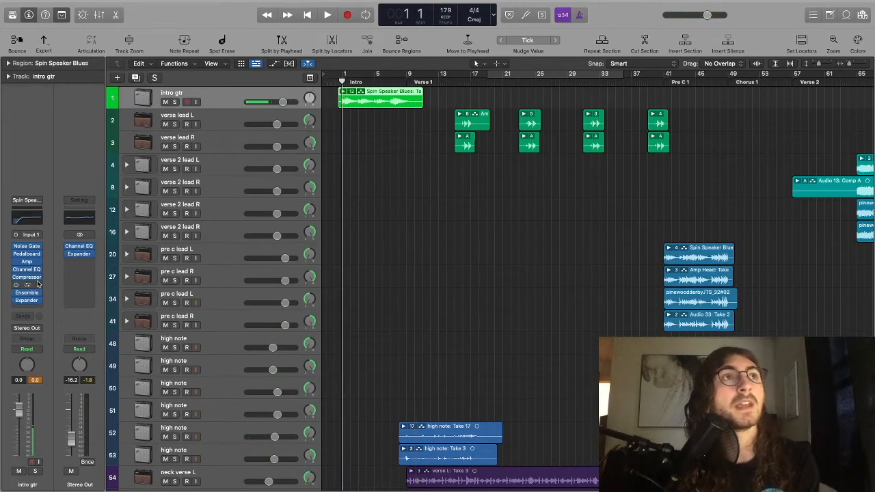
click(28, 256)
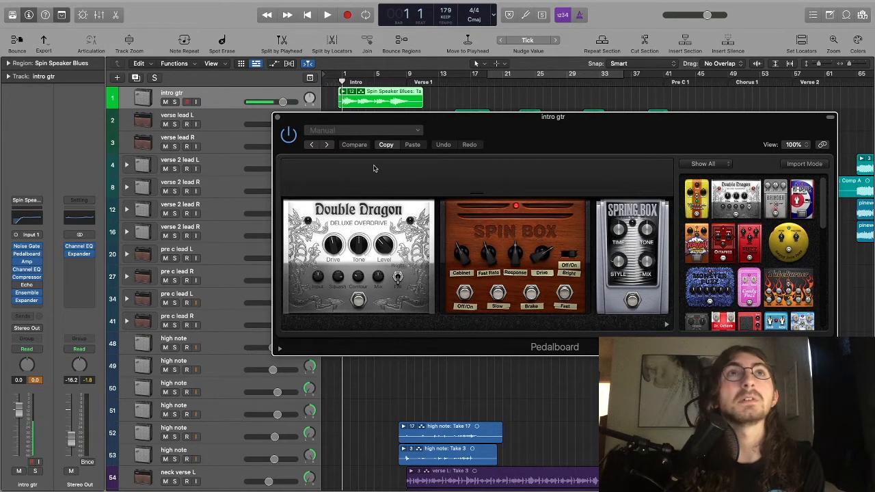
Solo the intro gtr track and play it from the start while toggling the Spin Box pedal for comparison.
click(338, 81)
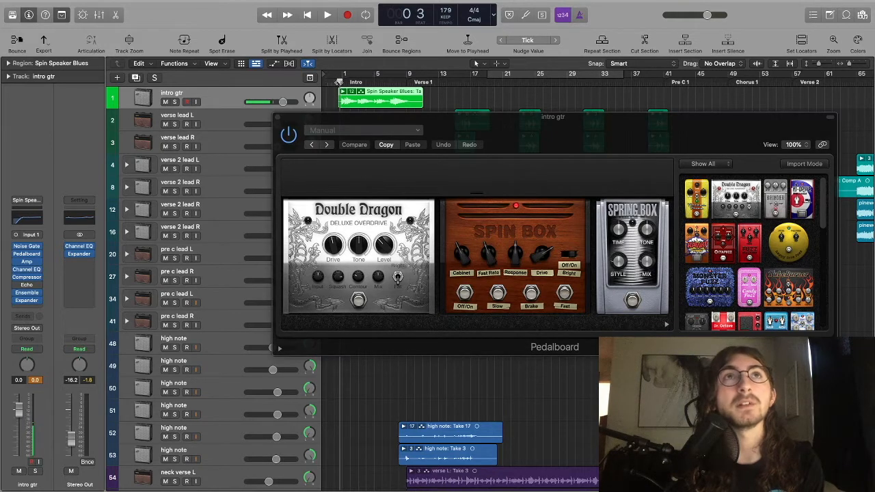
key(s)
key(space)
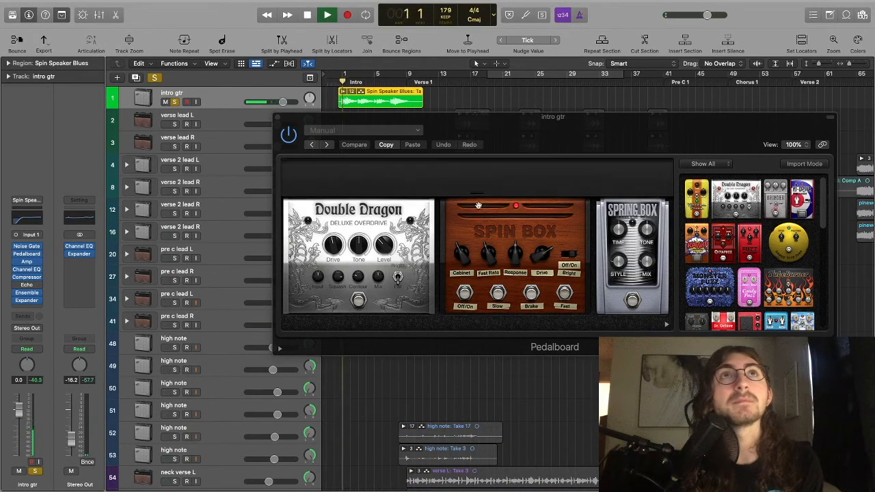
click(465, 295)
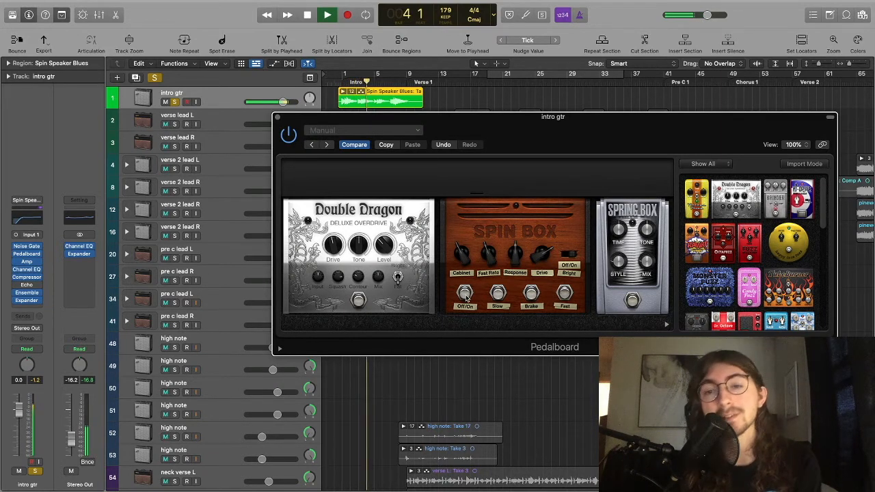
click(465, 294)
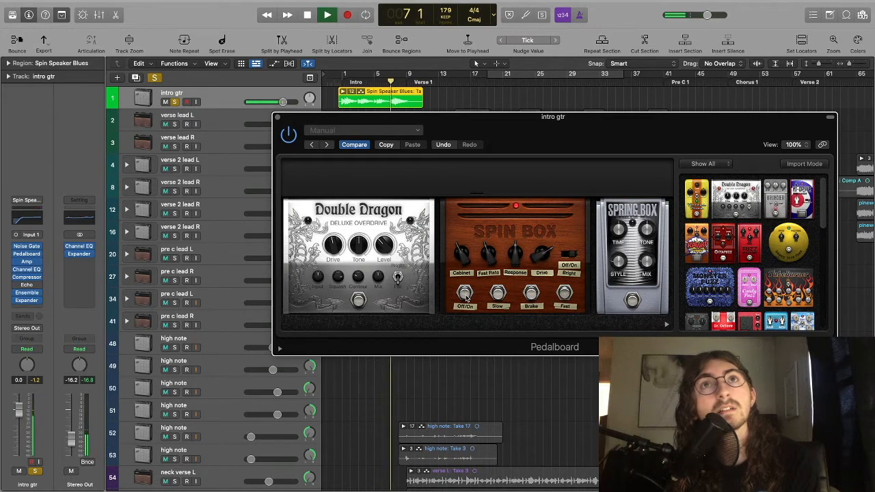
key(space)
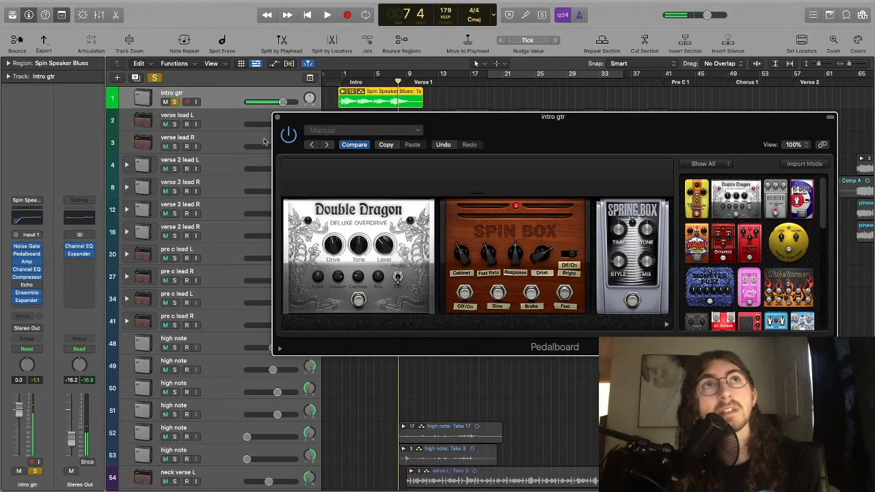
Close the Pedalboard window and clear the solo to look over the verse guitar tracks in the arrangement.
click(278, 119)
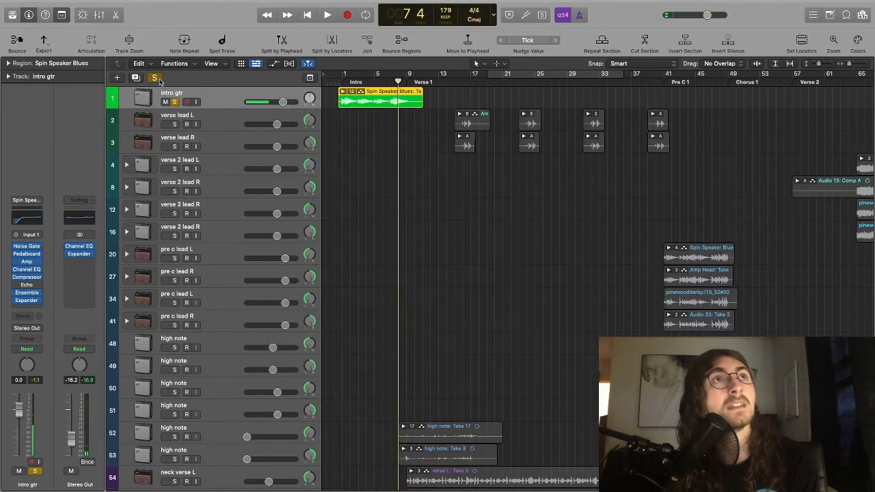
key(super+Left)
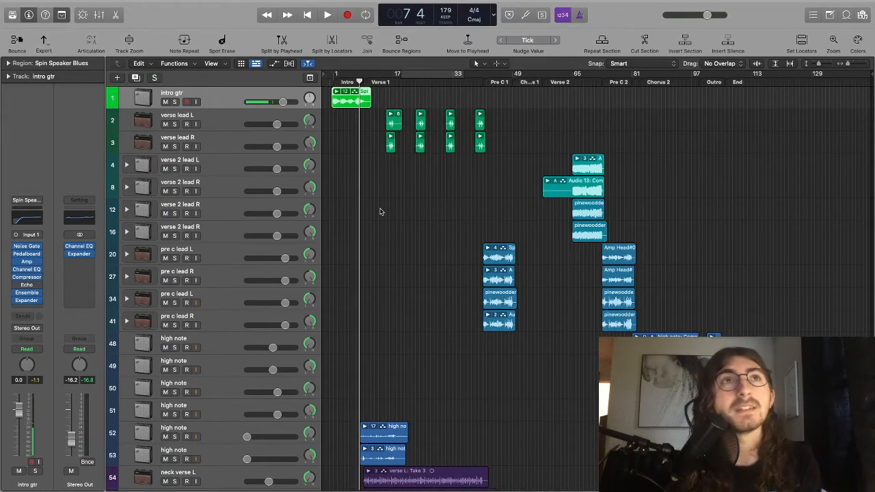
scroll(382, 281, down, 5)
scroll(375, 335, down, 5)
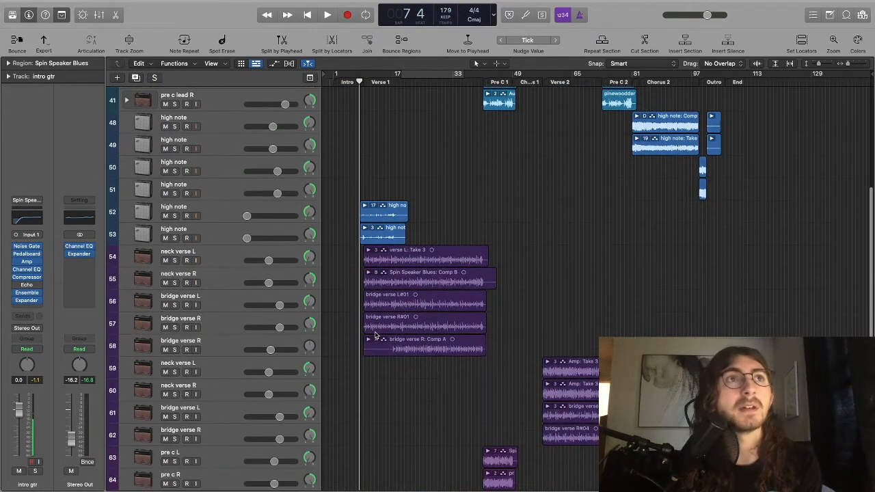
scroll(375, 335, down, 3)
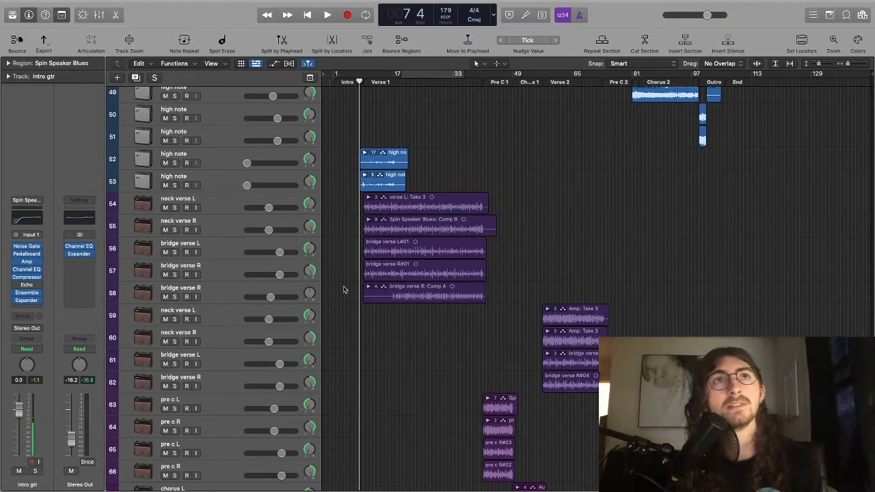
Select and solo the four Verse 1 guitar tracks, from neck verse L through the first bridge verse R.
click(218, 201)
scroll(223, 260, down, 1)
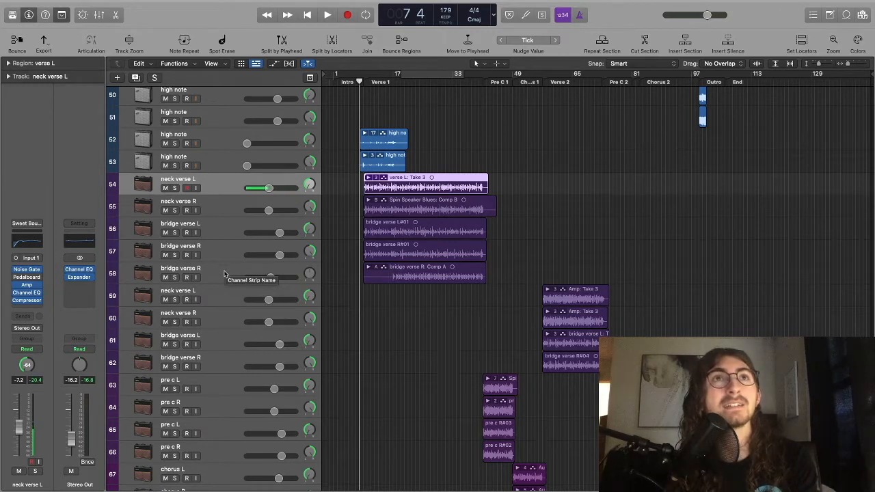
click(222, 249)
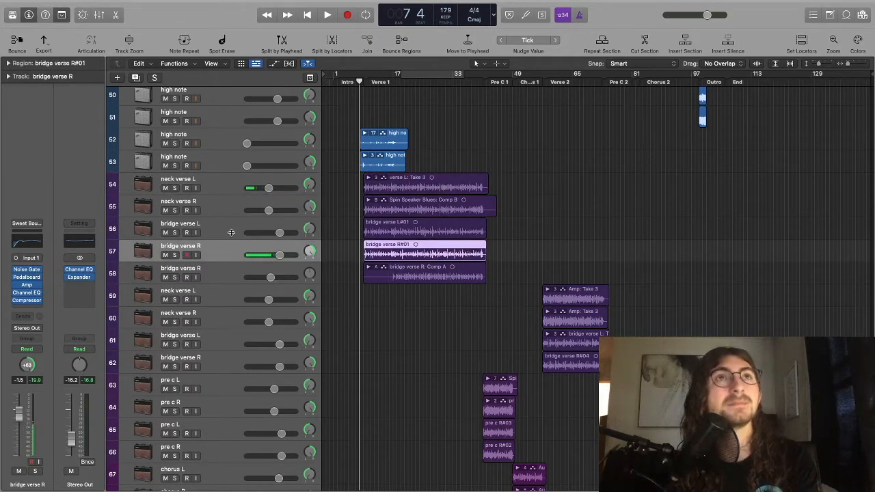
shift+click(196, 188)
click(175, 188)
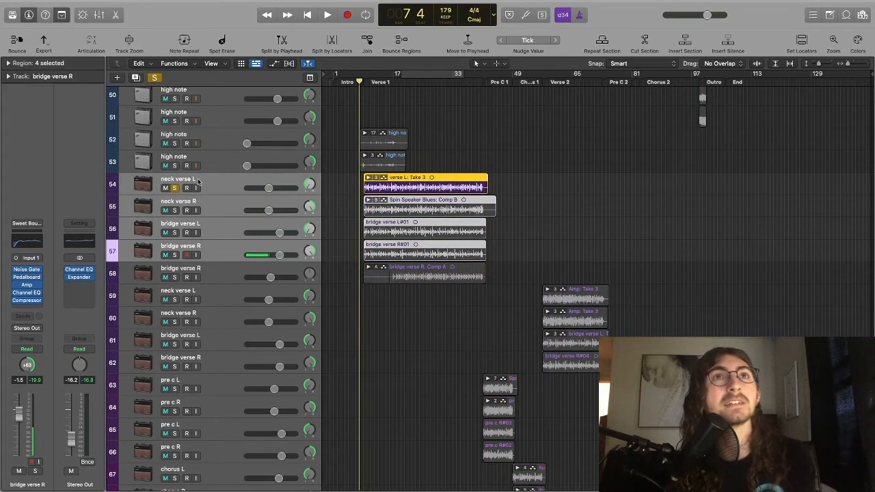
Play the soloed verse guitars from bar 9 at the start of Verse 1.
click(366, 82)
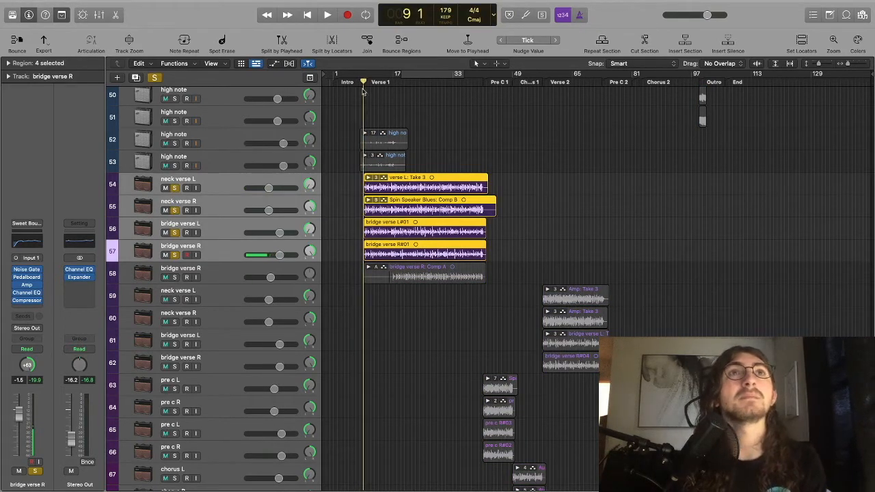
scroll(366, 123, up, 5)
key(space)
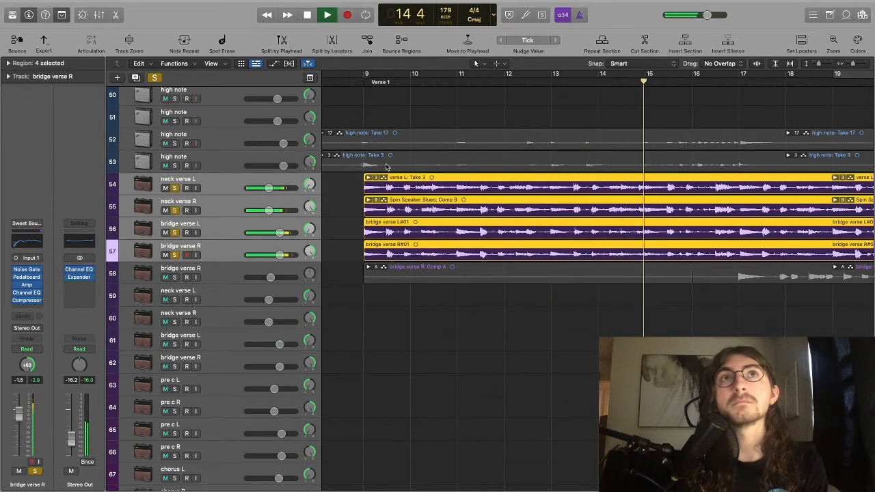
Stop the verse guitar playback, clear the solos on the four Verse 1 guitar tracks and deselect their regions.
key(super+Left)
key(super+Left)
key(super+Left)
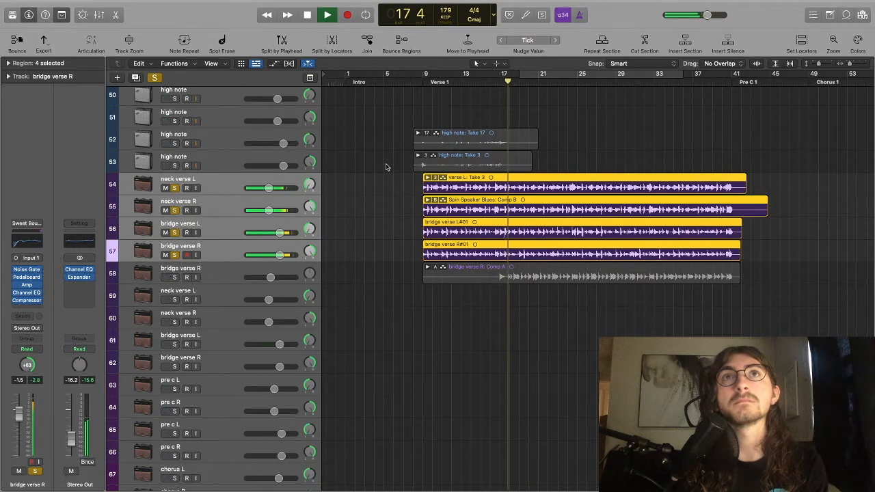
key(space)
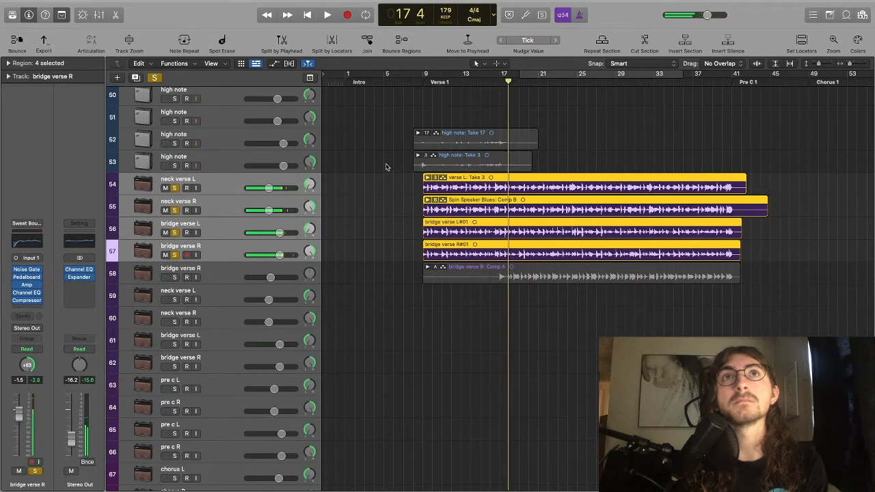
click(174, 188)
alt+click(174, 210)
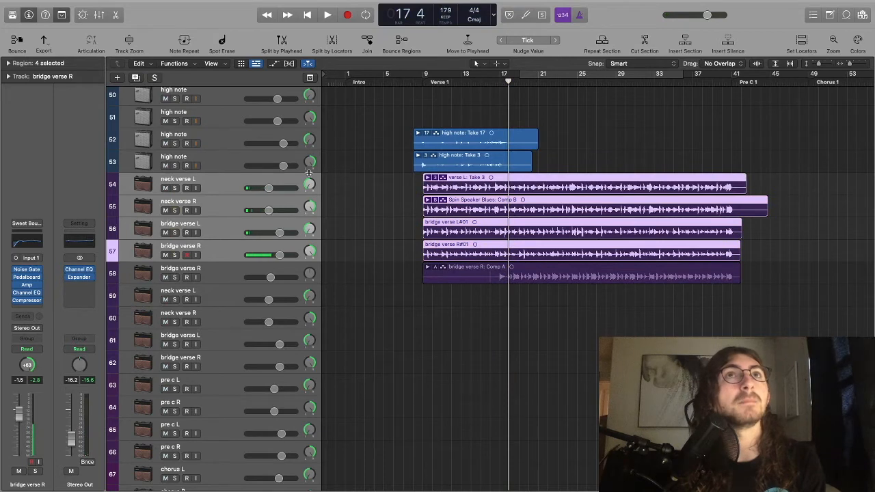
click(357, 196)
Solo the Verse 1 bridge verse L and bridge verse R tracks and play them briefly from bar 9.
key(super+Left)
key(super+Left)
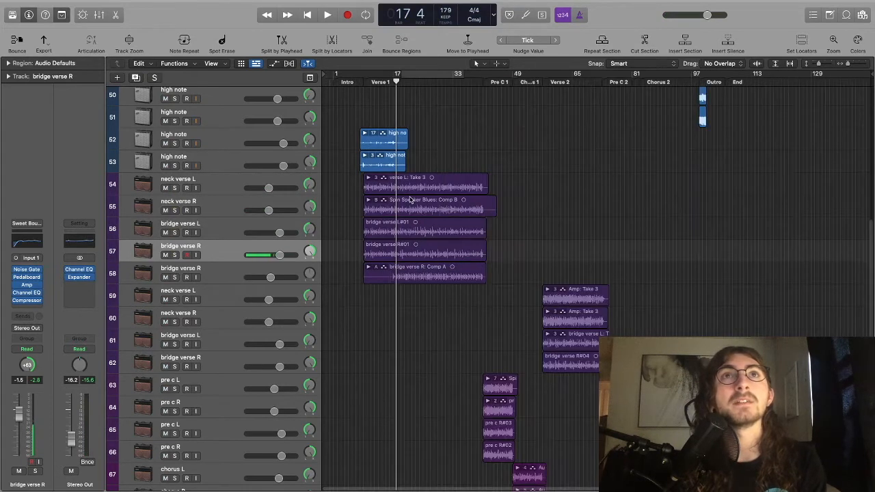
key(super+Right)
key(super+Right)
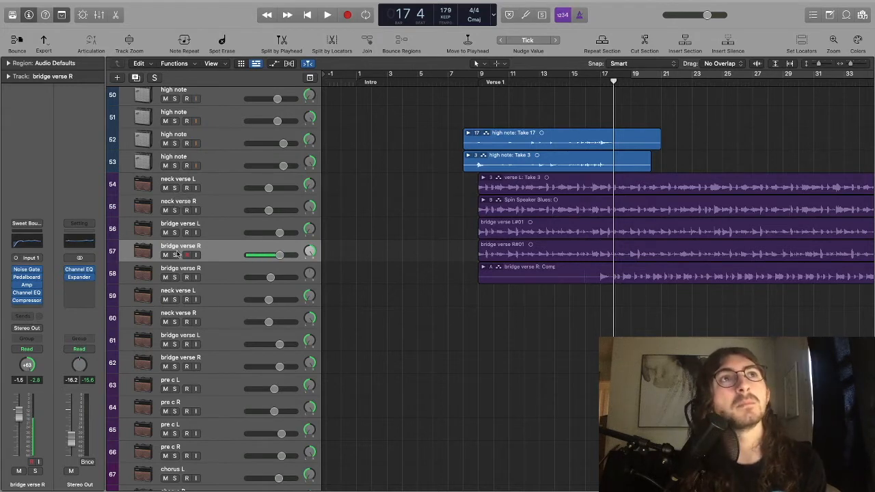
drag(175, 256, 175, 234)
click(479, 81)
key(space)
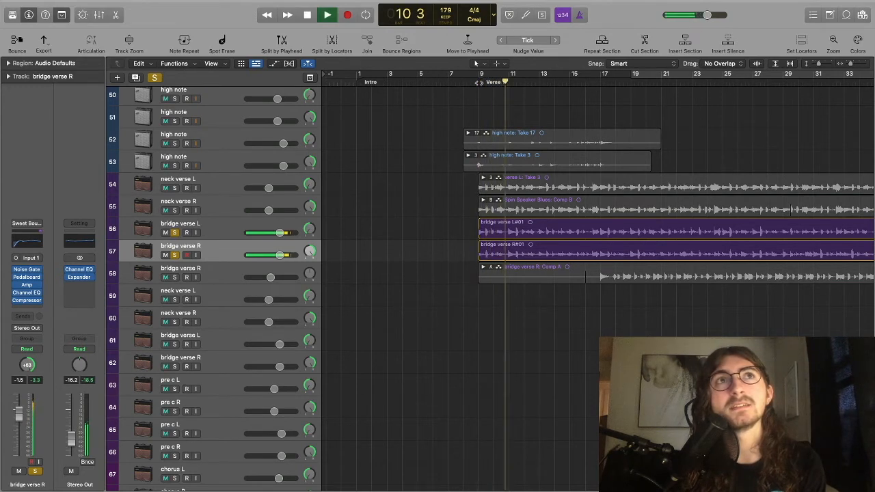
key(space)
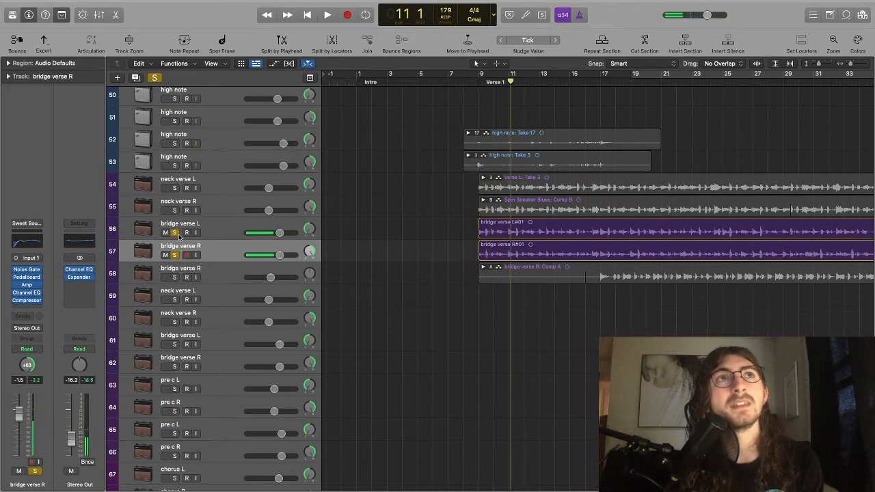
Switch the solo to the neck verse L and neck verse R tracks, play them briefly, and clear both solos.
click(174, 233)
click(175, 255)
click(174, 210)
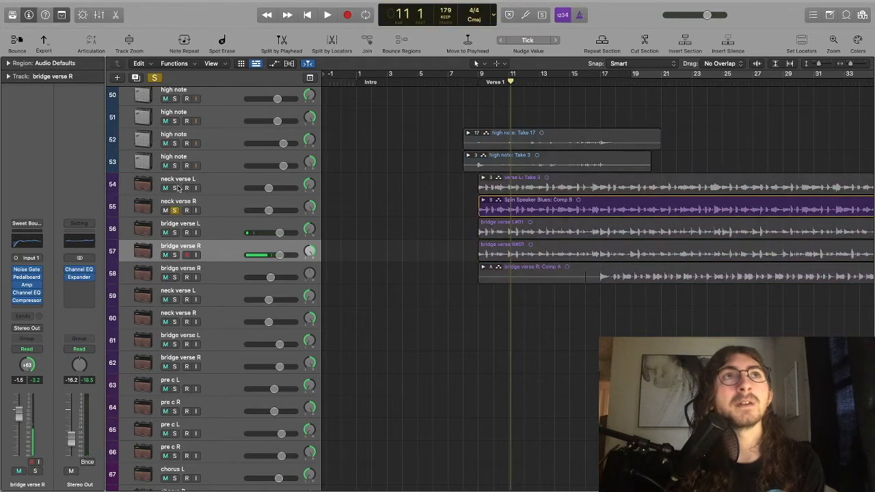
click(174, 187)
key(space)
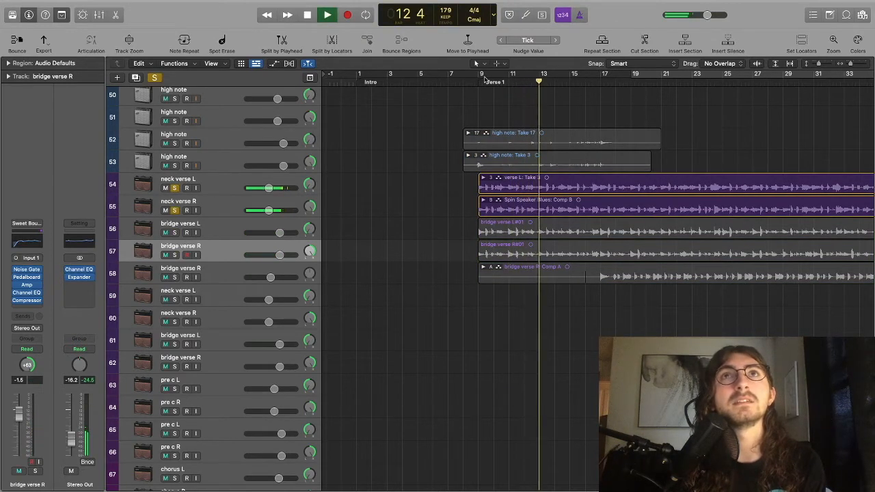
key(space)
click(174, 188)
click(174, 210)
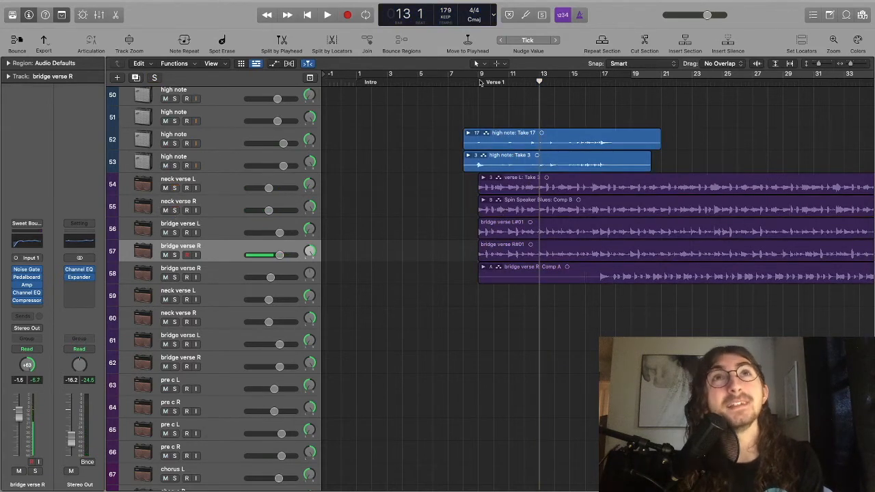
Select and solo the four Verse 1 neck and bridge guitar tracks together and play them from bar 9.
key(alt+comma)
key(super+Right)
key(super+Right)
key(super+Right)
key(super+Left)
key(super+Left)
key(super+Left)
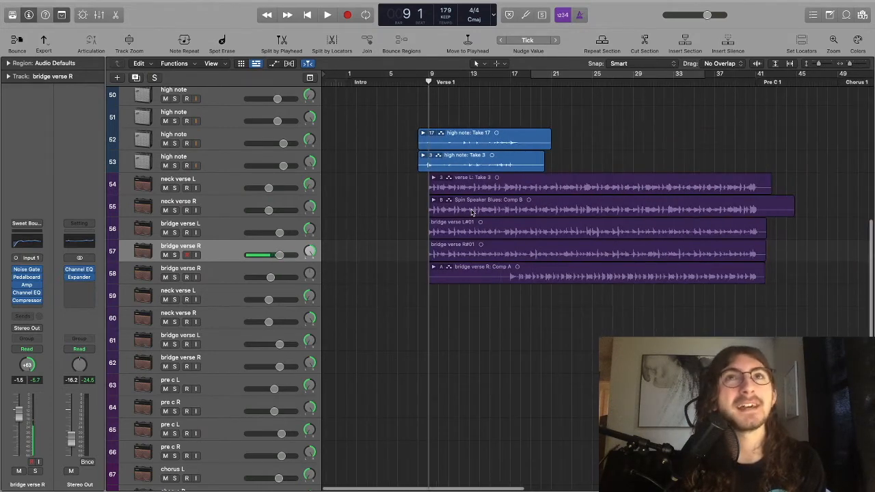
scroll(469, 213, right, 1)
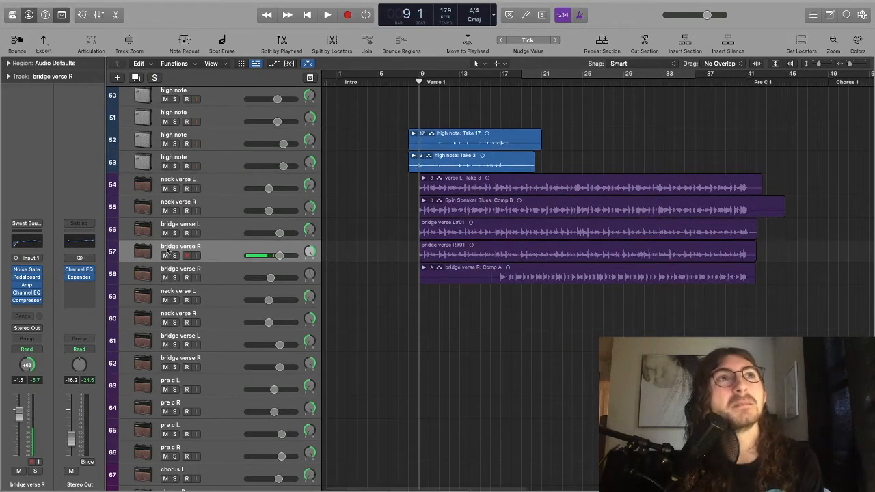
shift+click(181, 181)
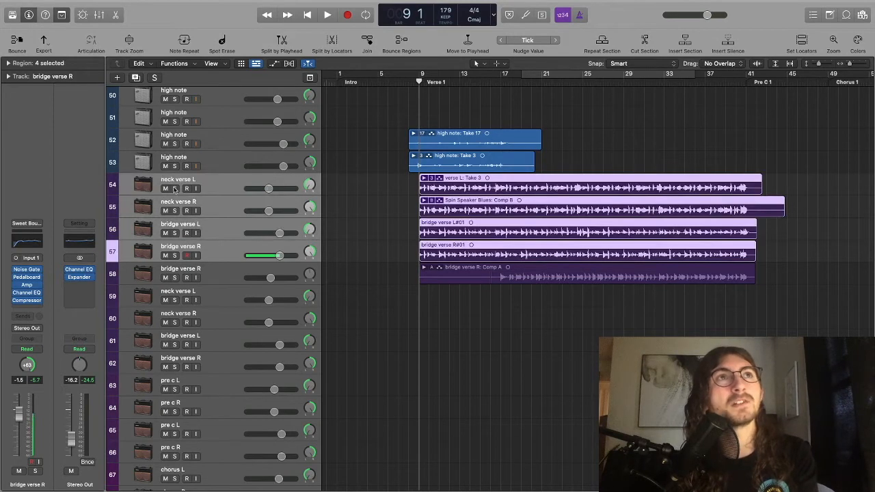
click(174, 189)
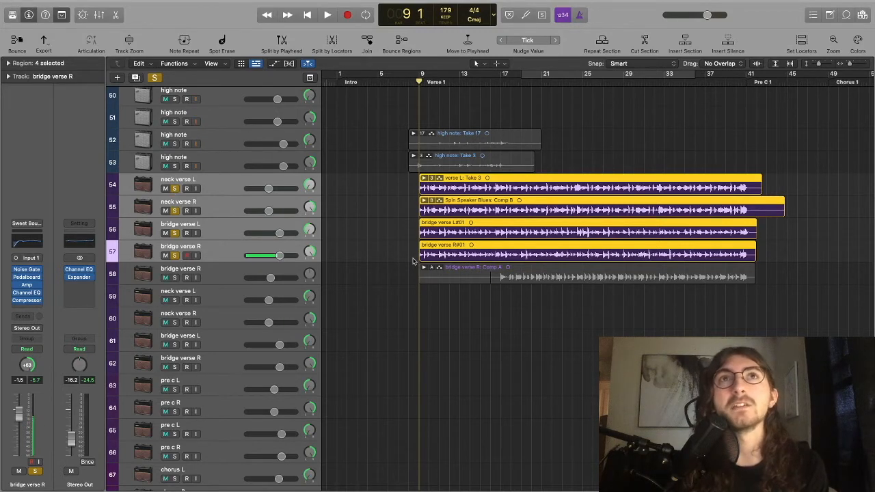
key(space)
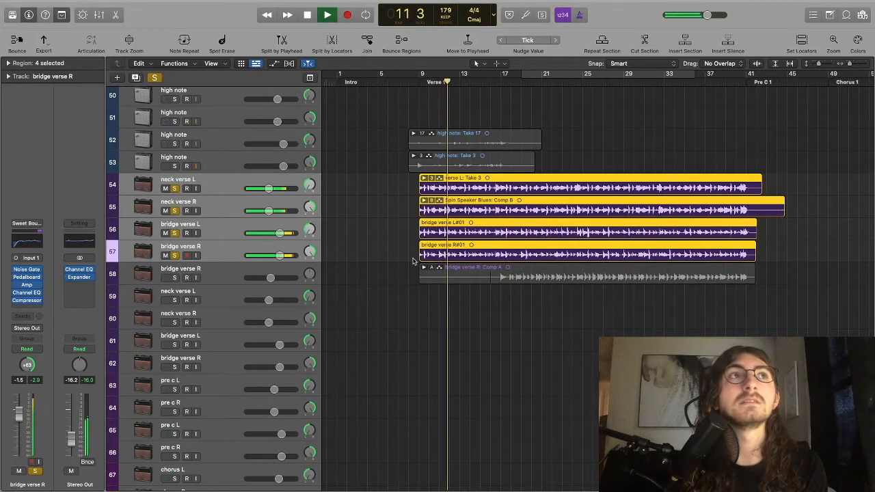
key(space)
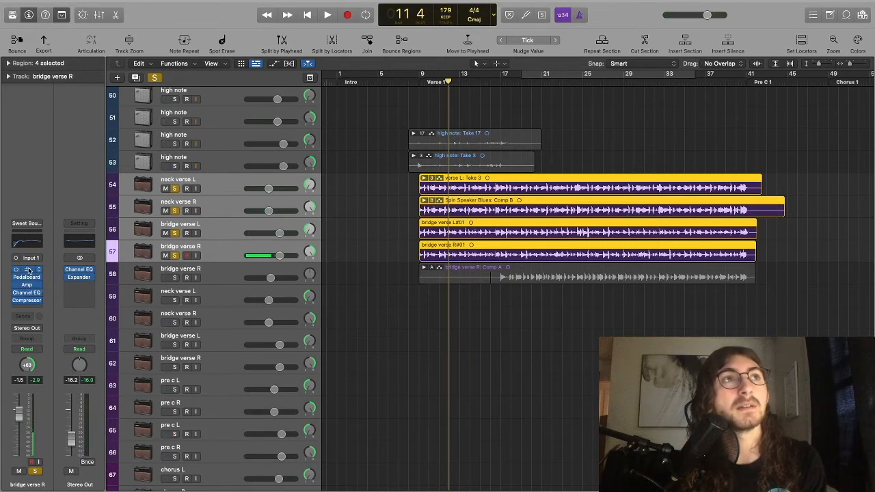
Replace the verse guitar solos with the high note tracks 52 and 53 and play them from bar 8, just before Verse 1.
drag(175, 189, 176, 280)
drag(174, 143, 174, 166)
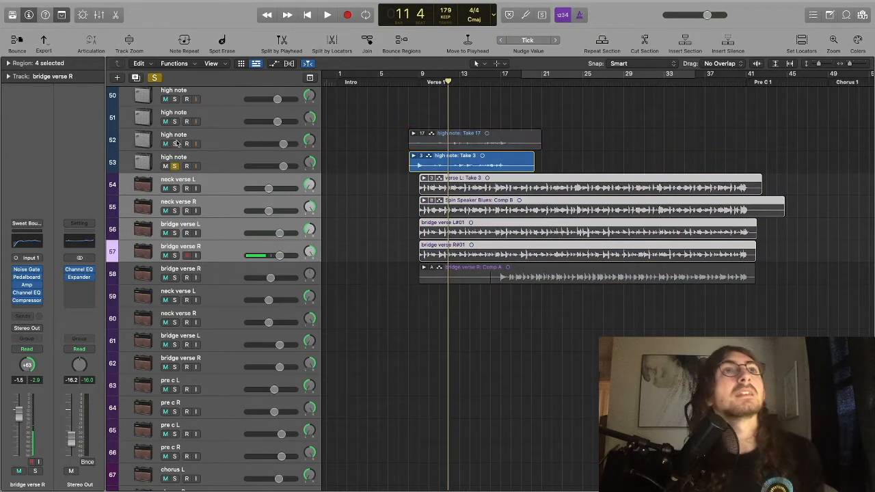
key(space)
key(super+Right)
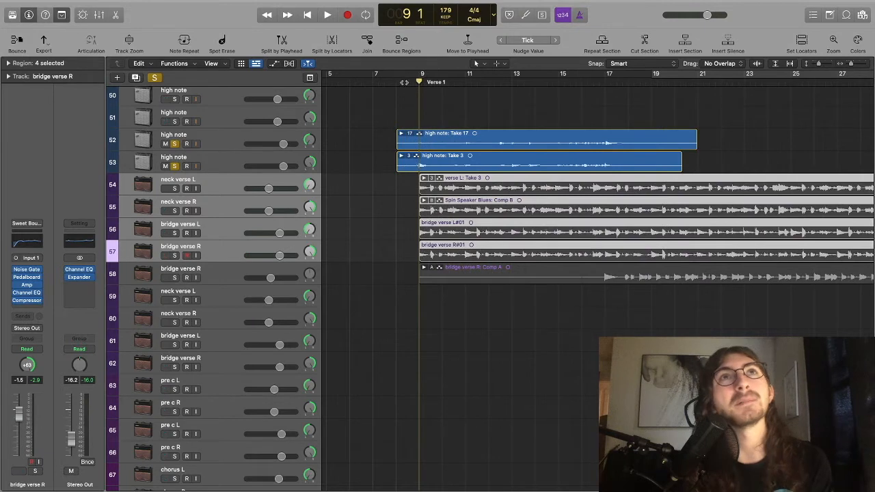
click(403, 82)
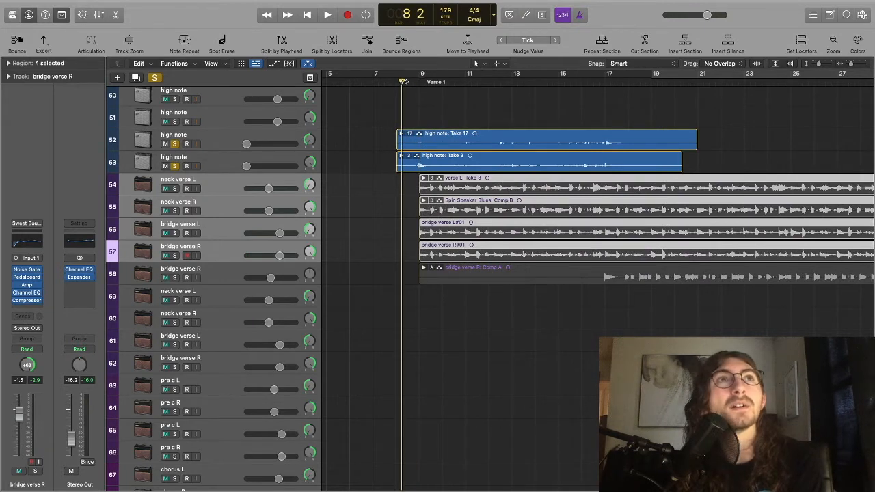
key(space)
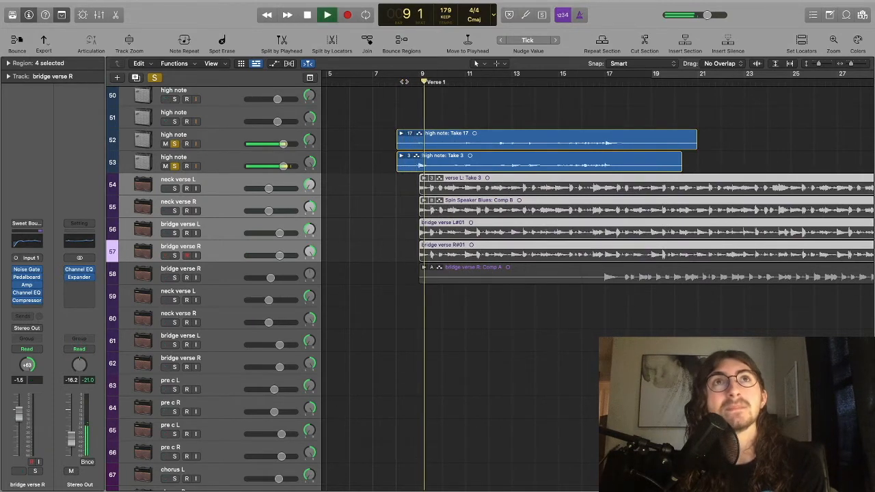
scroll(386, 303, up, 1)
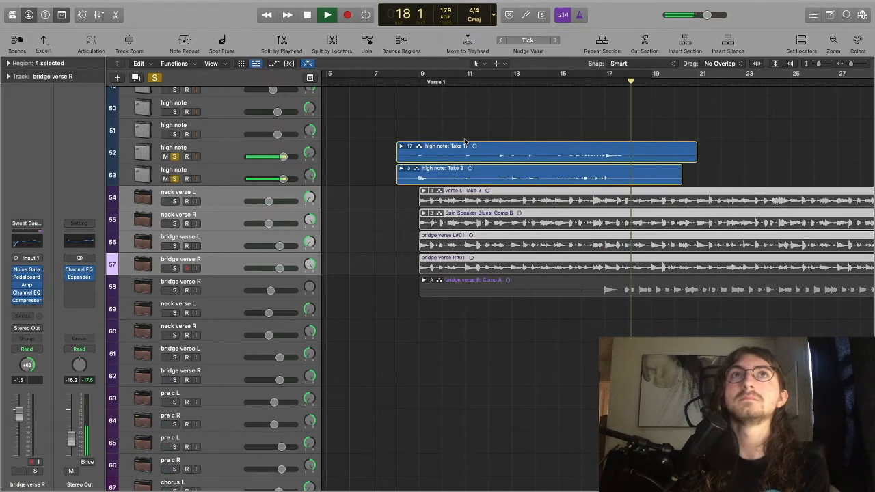
key(space)
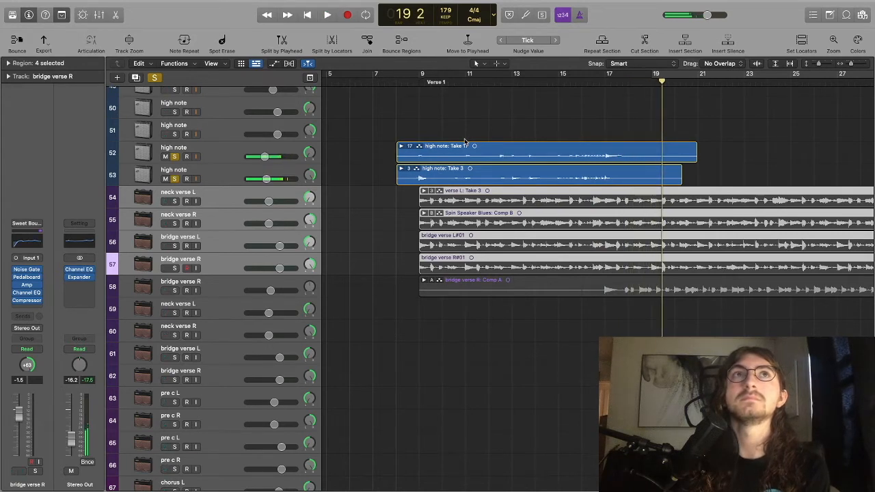
Clear the high note solos, solo bridge verse R on track 58, play it from bar 17 and unsolo it.
click(156, 78)
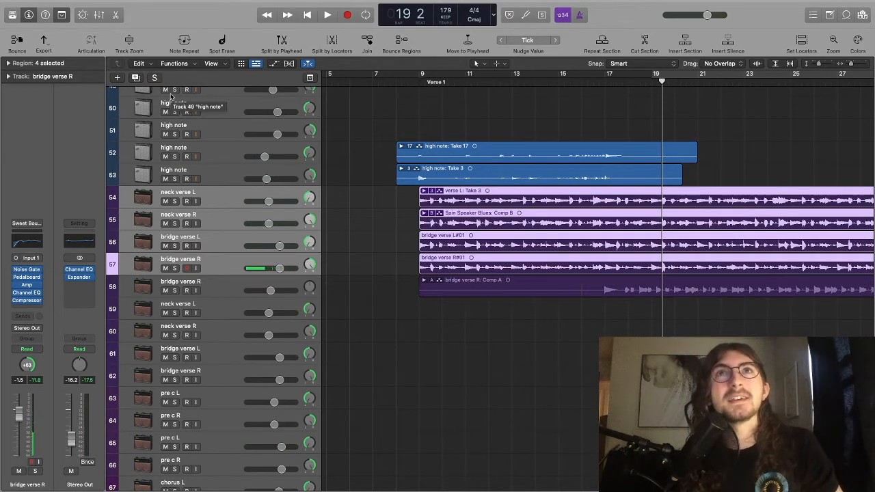
click(174, 290)
key(z)
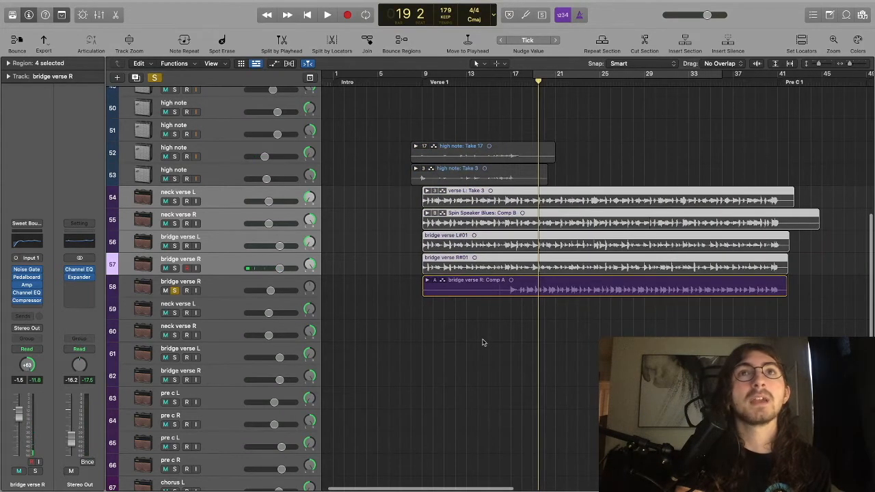
click(508, 80)
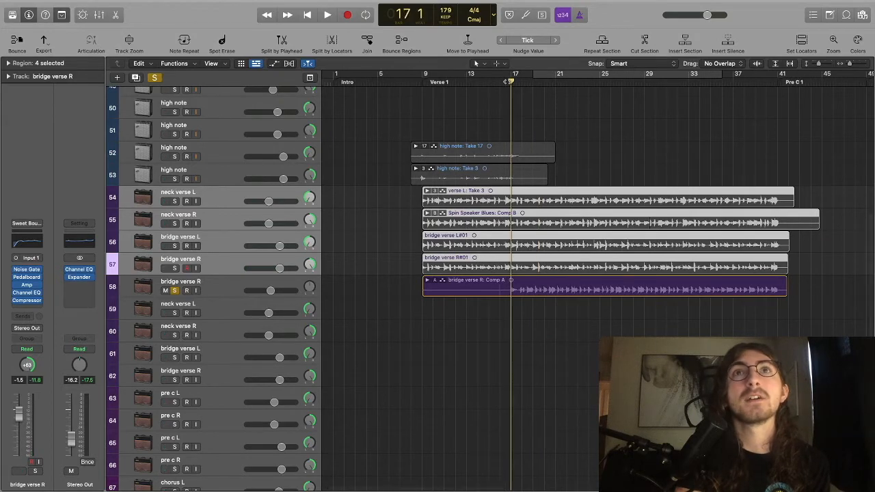
key(z)
key(super+Left)
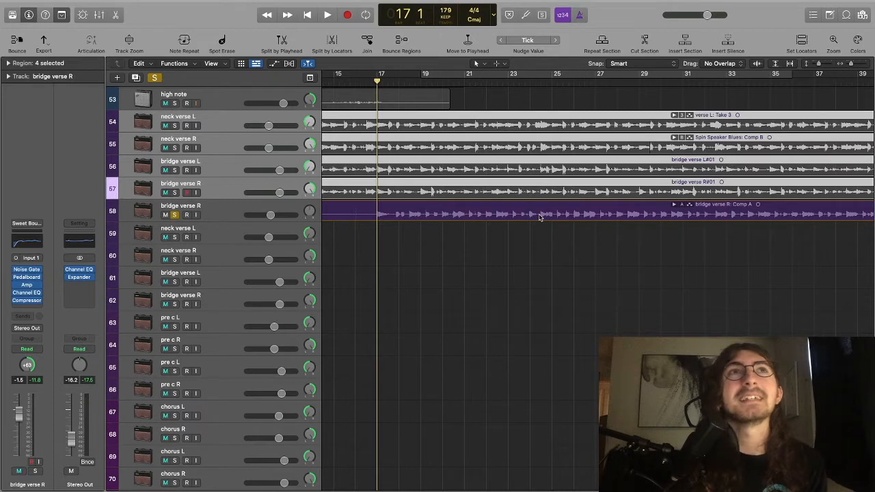
click(239, 208)
key(space)
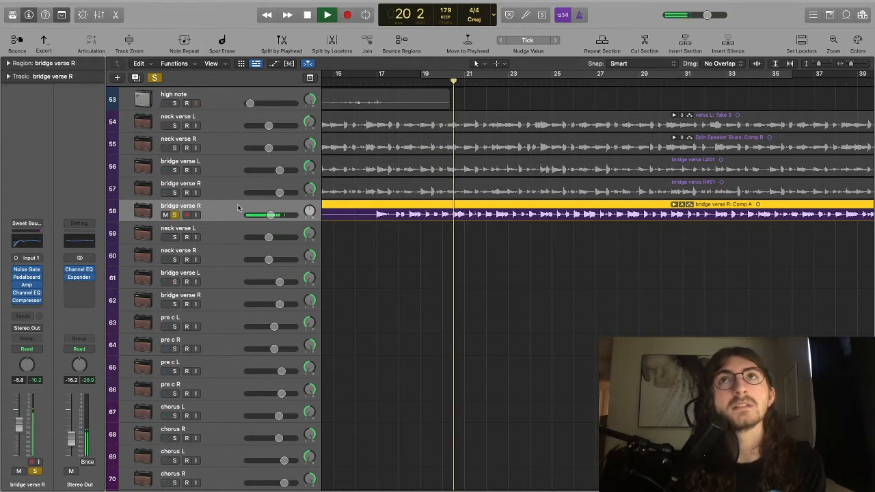
key(space)
click(174, 215)
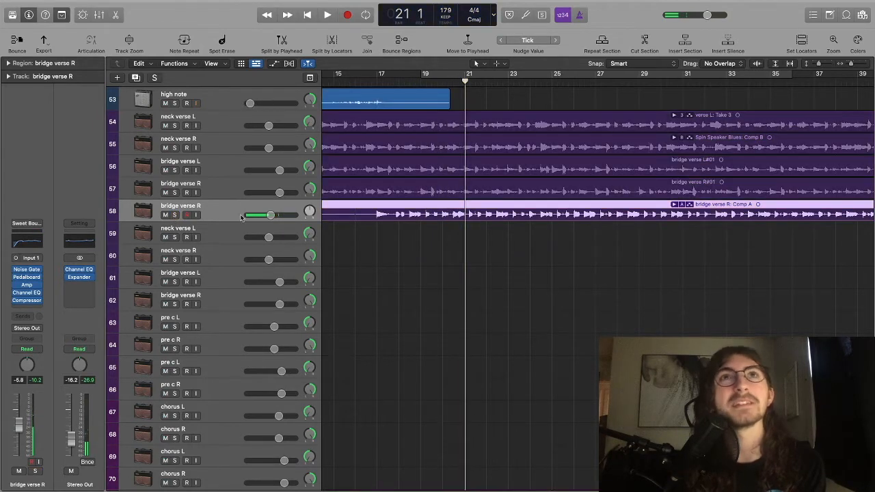
Look over the remaining verse, pre-chorus and chorus guitar layers and the bass track across the song sections.
scroll(435, 289, down, 5)
key(super+Left)
key(super+Left)
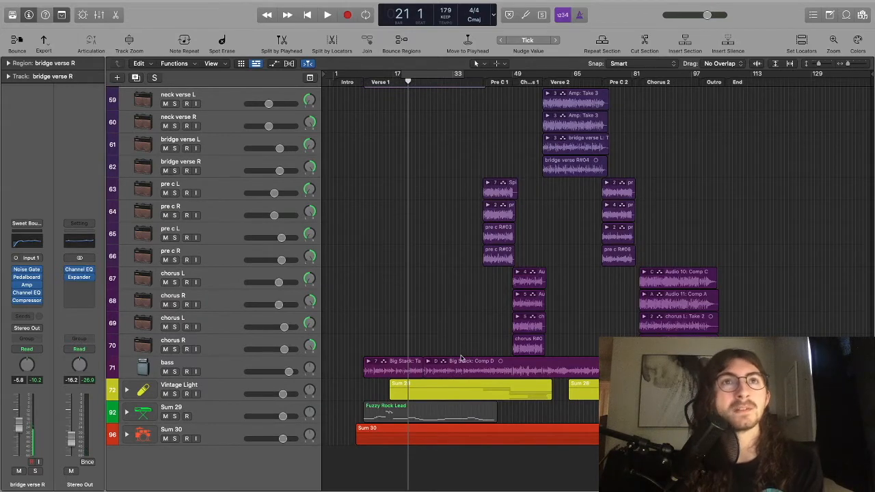
scroll(461, 357, up, 10)
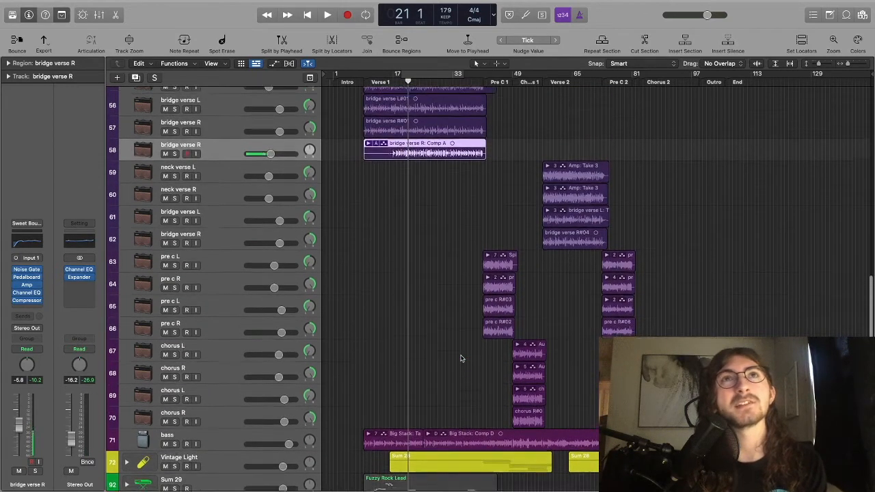
scroll(461, 357, down, 10)
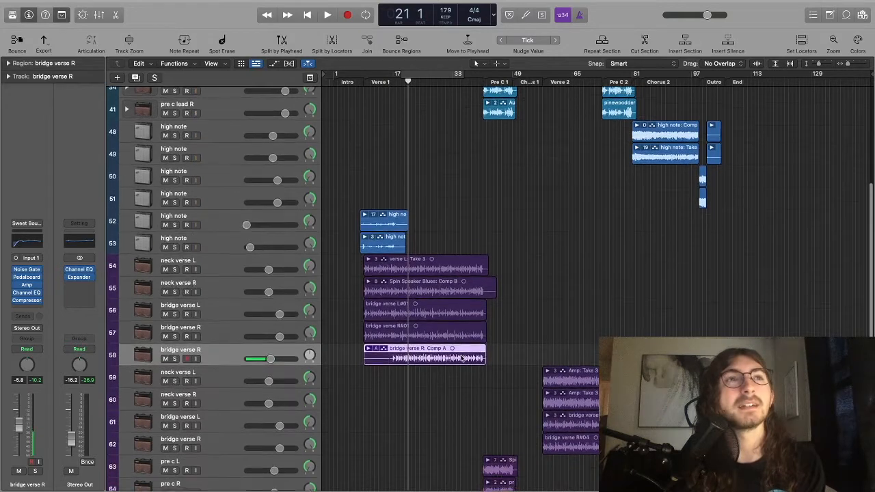
key(super+Right)
key(super+Right)
key(super+Right)
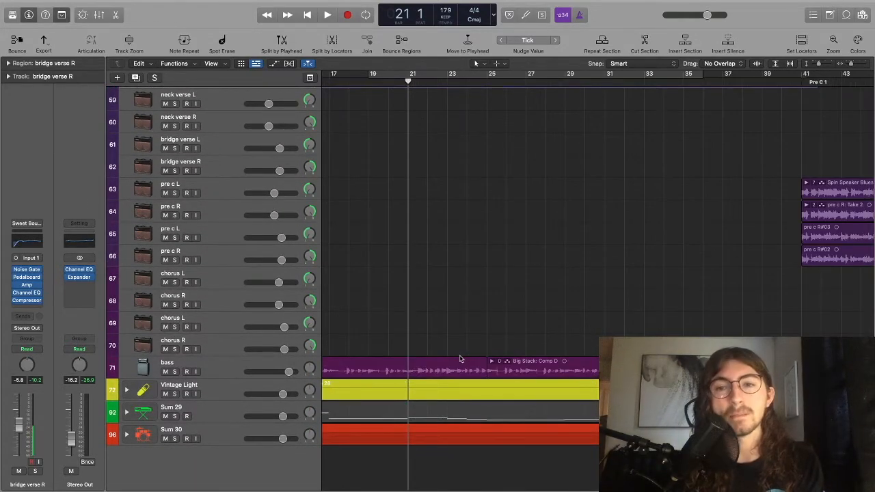
Expand the Vintage Light track stack to reveal its Verse Vox tracks.
key(super+Left)
key(super+Left)
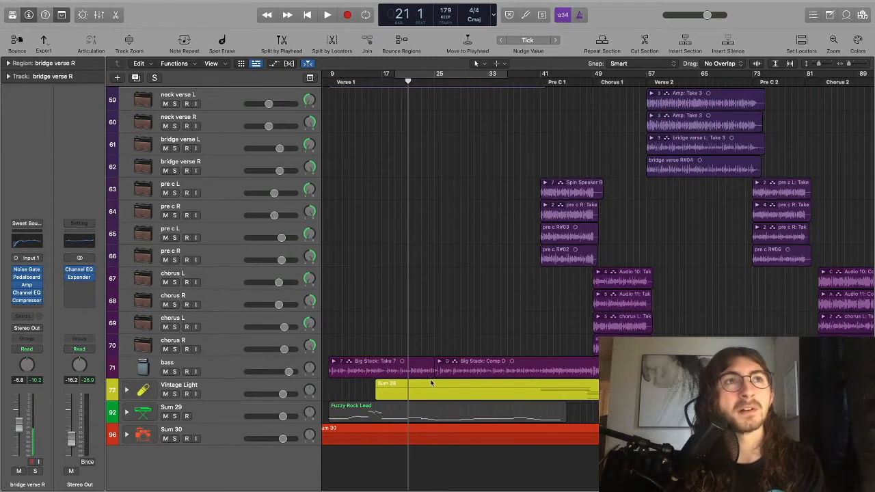
key(super+Left)
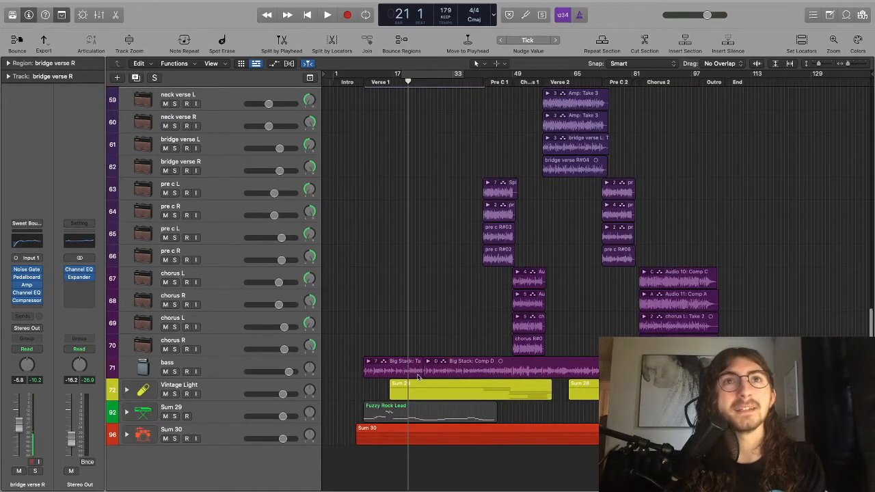
key(super+Right)
click(126, 389)
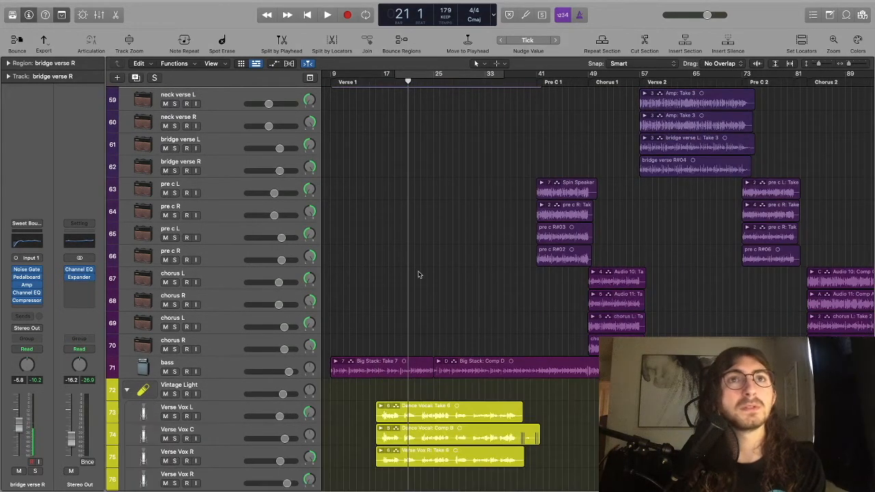
Solo the Verse Vox L, C and R tracks 73 to 75 and play them from bar 17 in Verse 1.
scroll(423, 339, down, 5)
scroll(422, 339, down, 5)
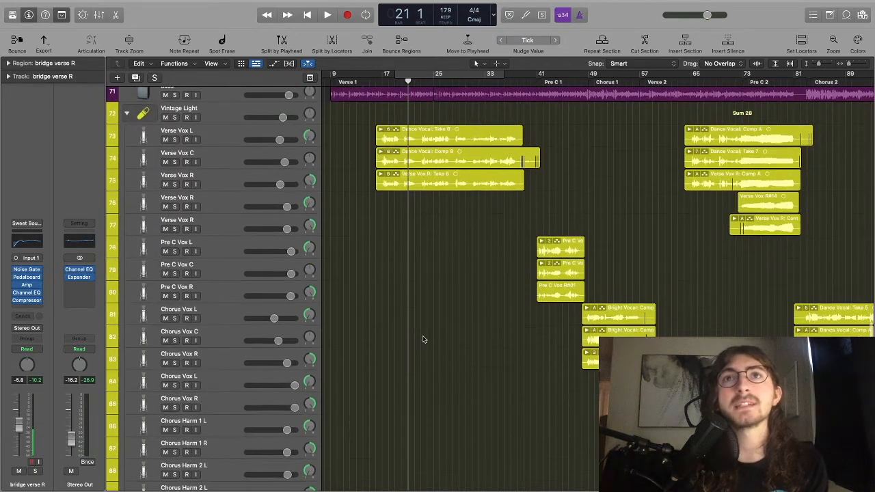
scroll(551, 251, right, 1)
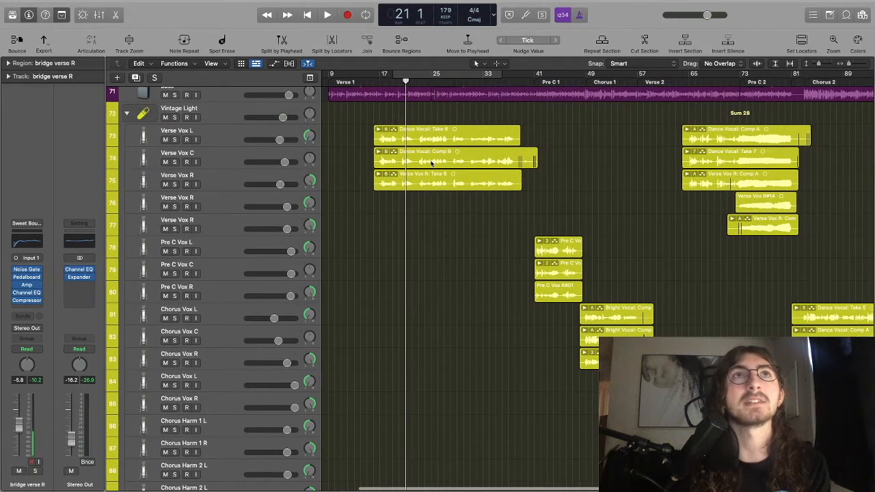
scroll(426, 182, left, 3)
click(436, 74)
click(175, 139)
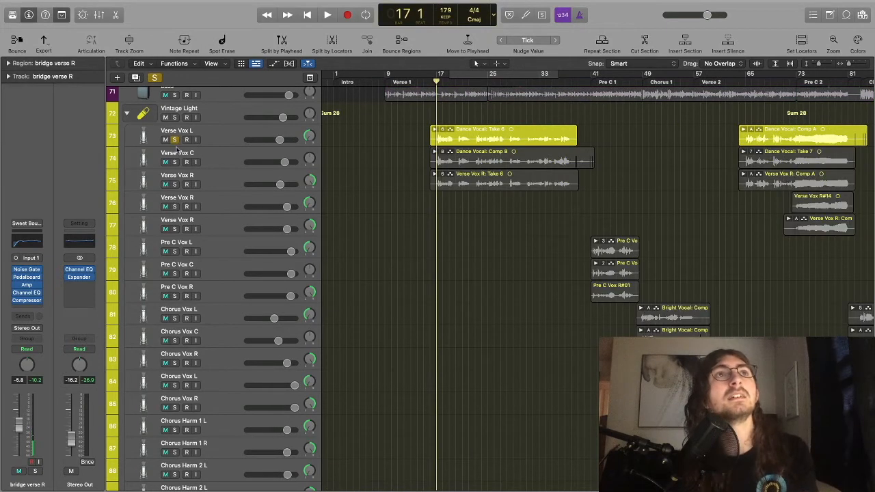
click(175, 162)
click(175, 184)
key(space)
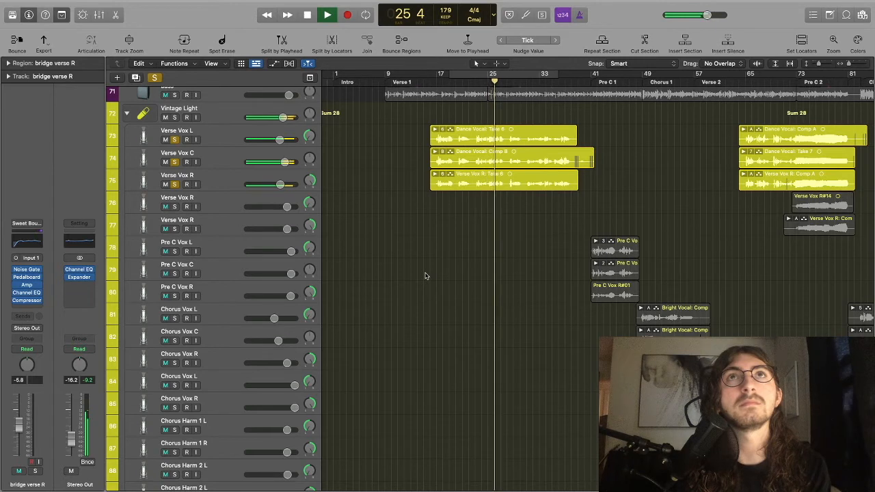
key(space)
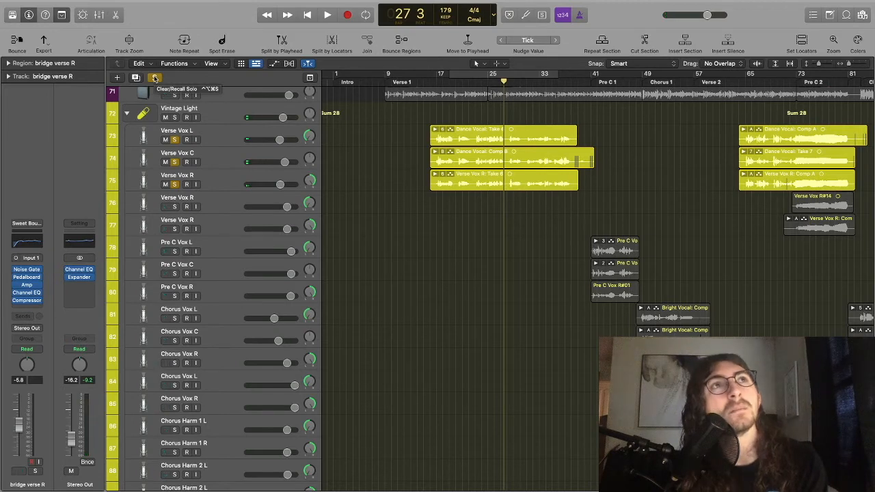
Play the end of the soloed Verse Vox tracks from bar 39, clearing the solos during playback.
click(572, 82)
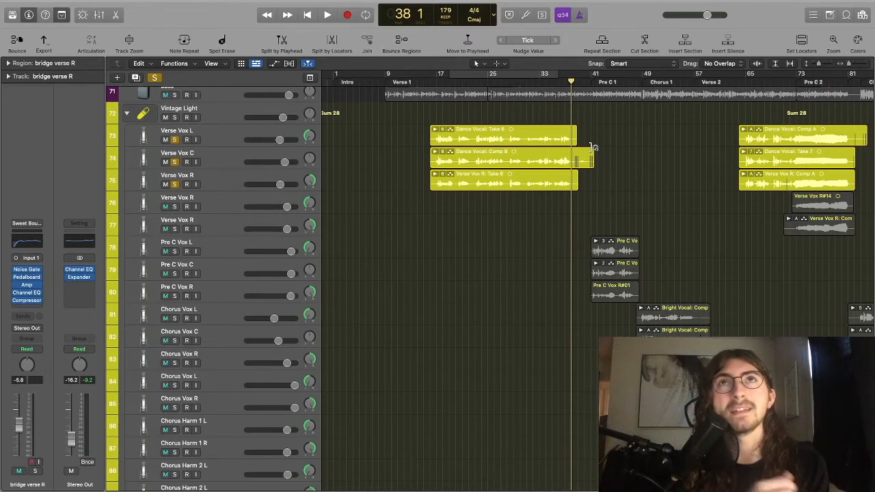
scroll(592, 148, up, 3)
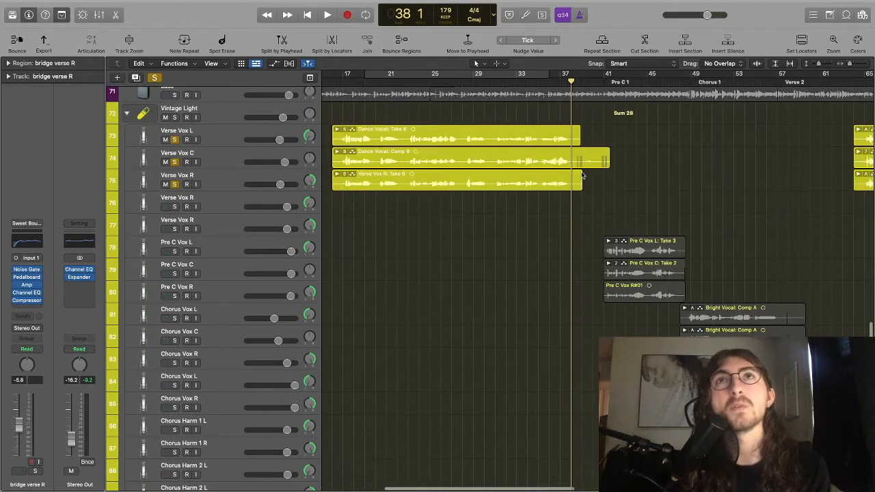
scroll(574, 170, right, 2)
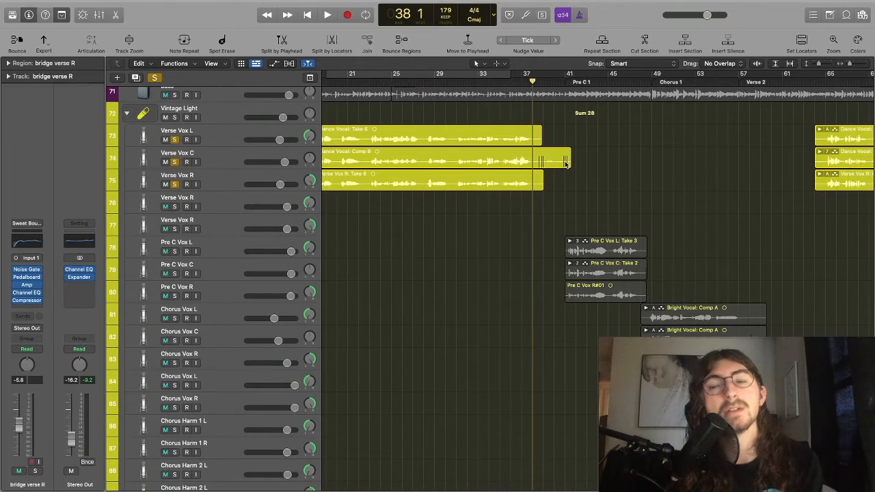
scroll(567, 164, up, 2)
click(527, 83)
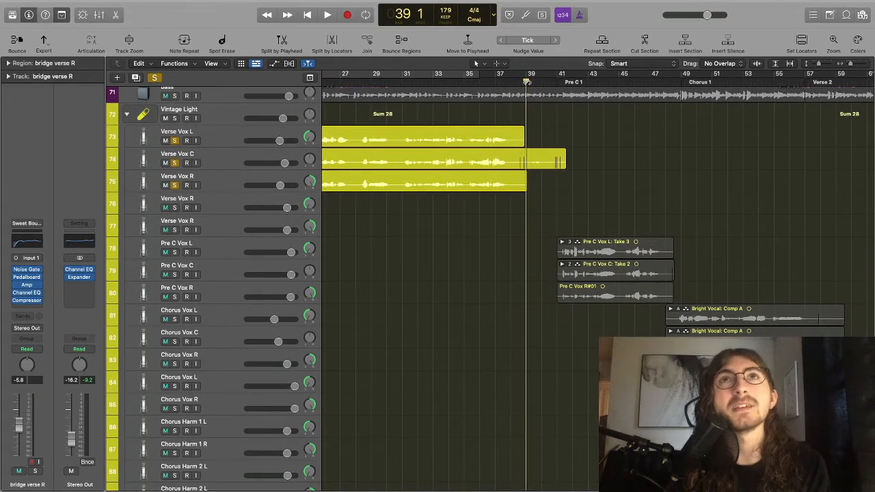
key(space)
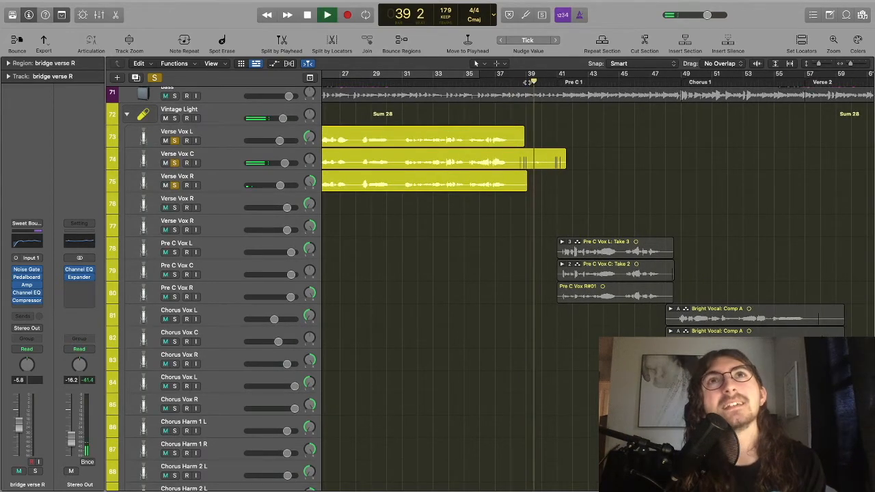
click(154, 78)
click(515, 82)
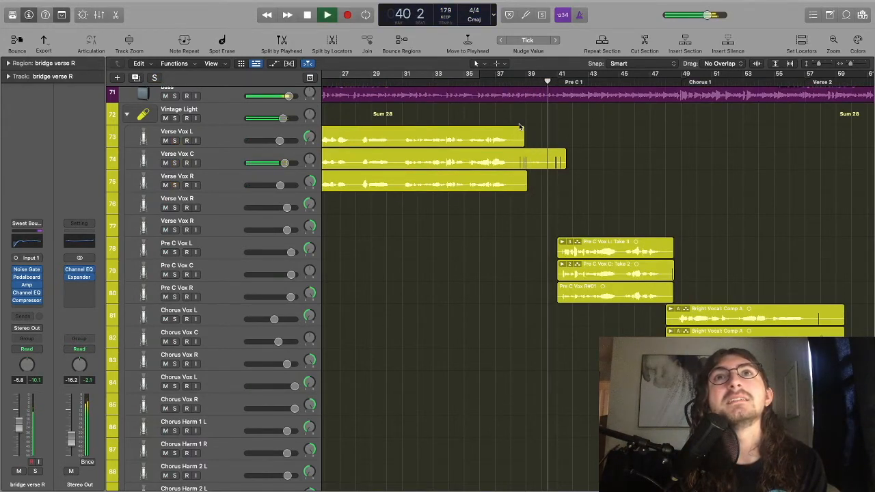
key(space)
Solo the bass track, play it from bar 10 in Verse 1 and clear its solo.
click(226, 171)
key(z)
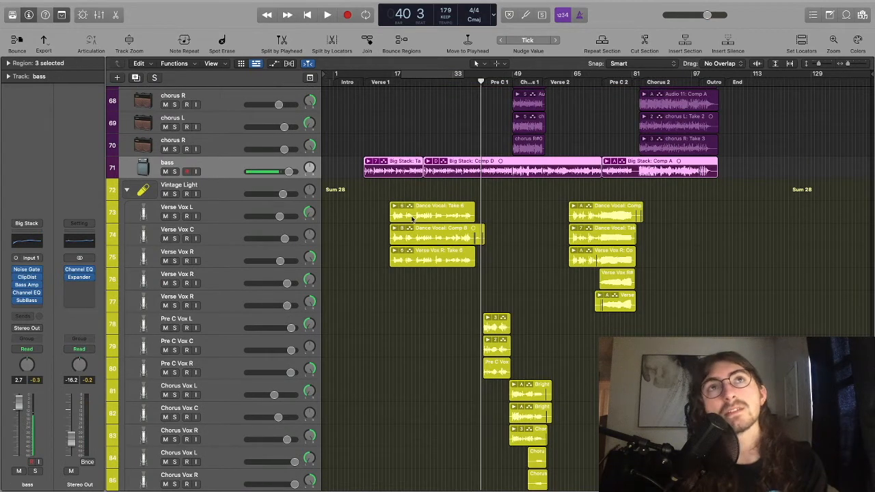
scroll(412, 219, up, 5)
scroll(372, 226, up, 2)
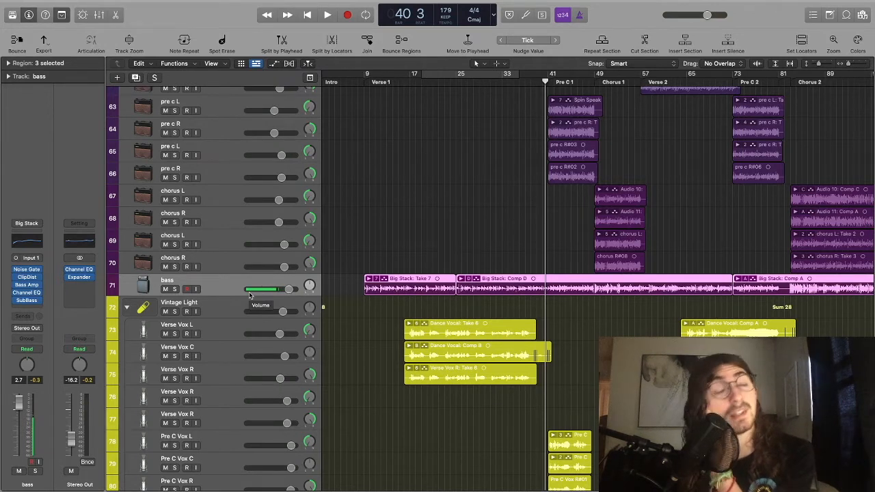
click(174, 289)
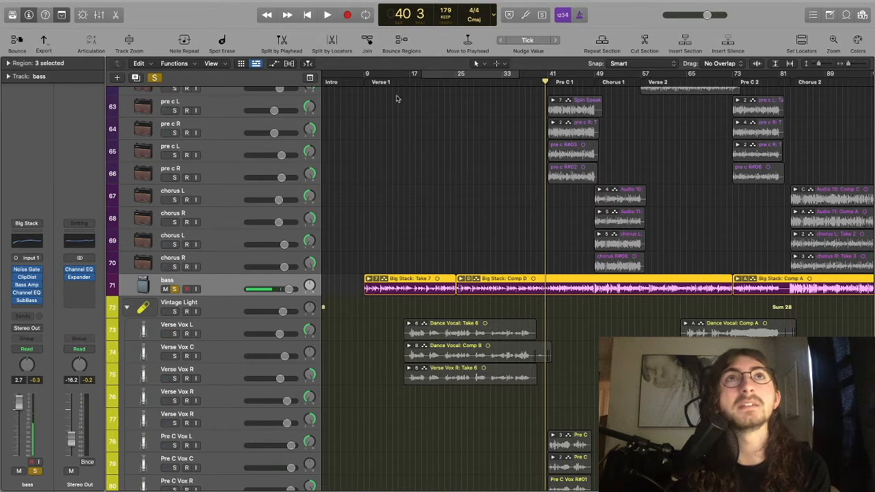
click(369, 82)
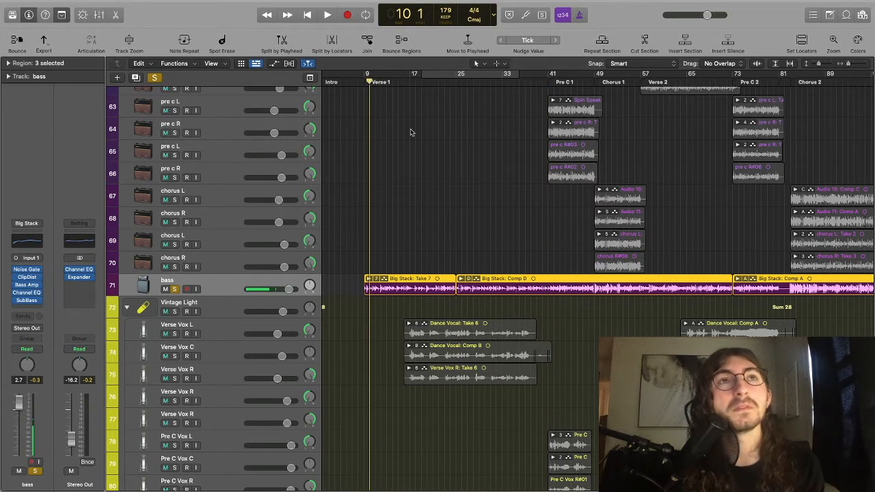
key(super+Right)
key(comma)
key(space)
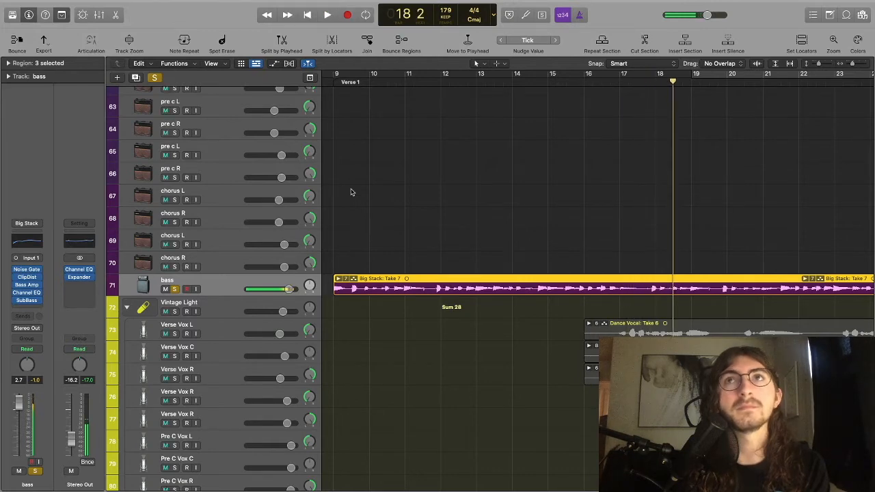
scroll(404, 237, down, 10)
key(ctrl+s)
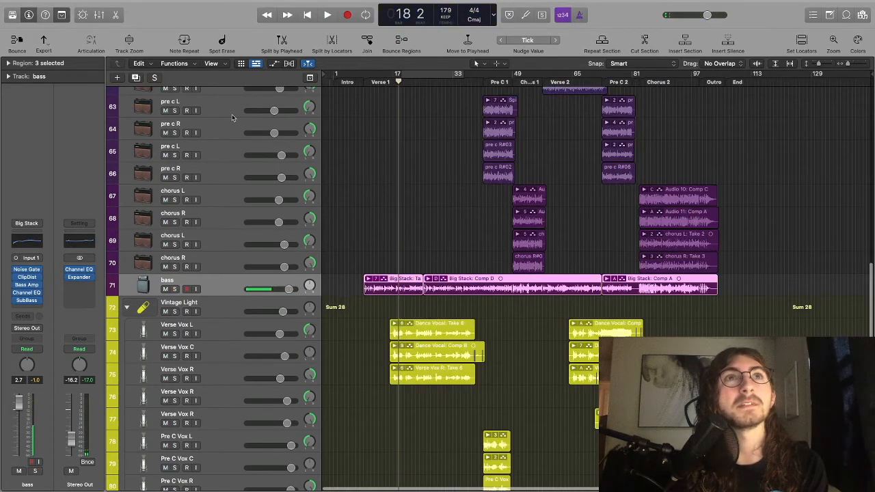
Solo the Sum 30 drum stack and play its overhead and kick tracks during Verse 1.
scroll(336, 192, down, 1)
scroll(336, 191, down, 15)
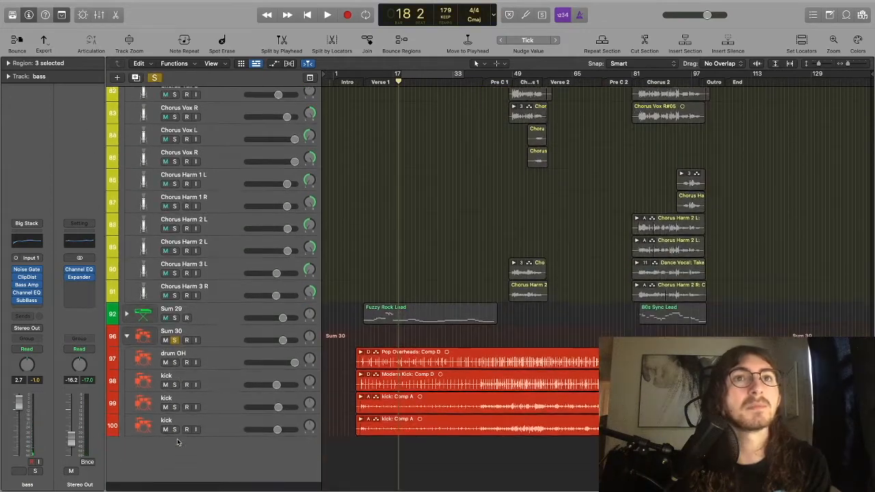
click(214, 368)
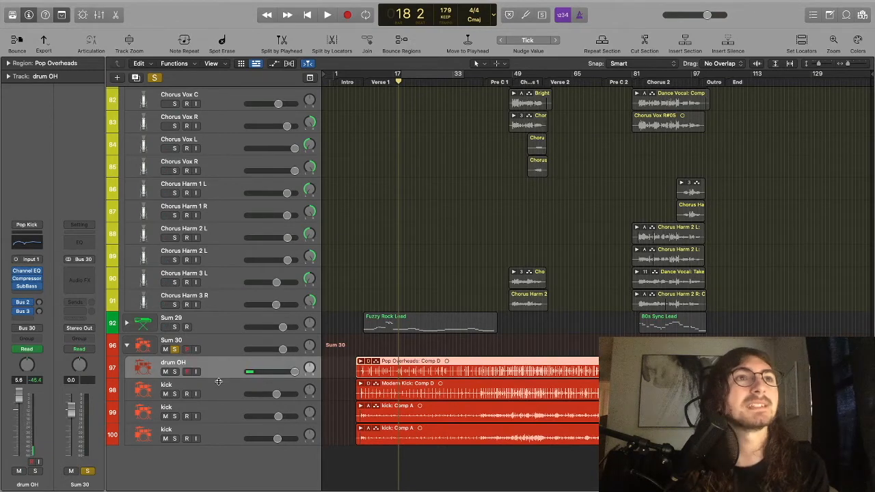
click(366, 371)
key(super+Right)
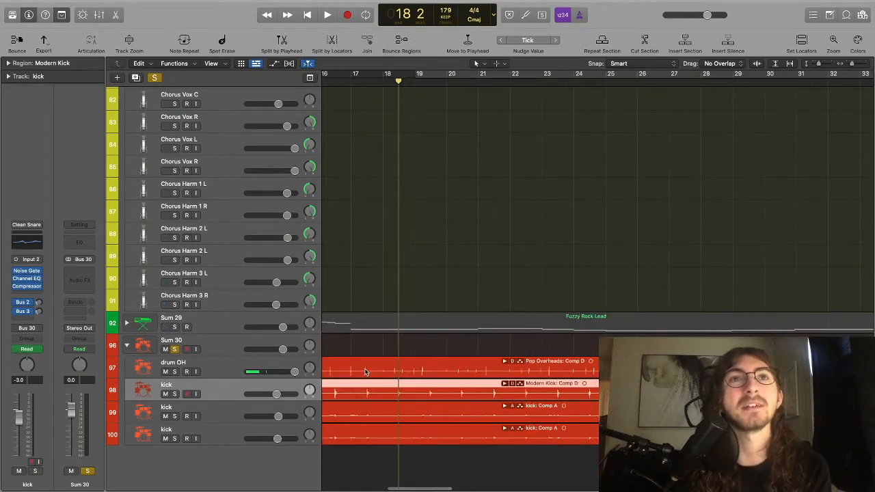
click(450, 80)
key(space)
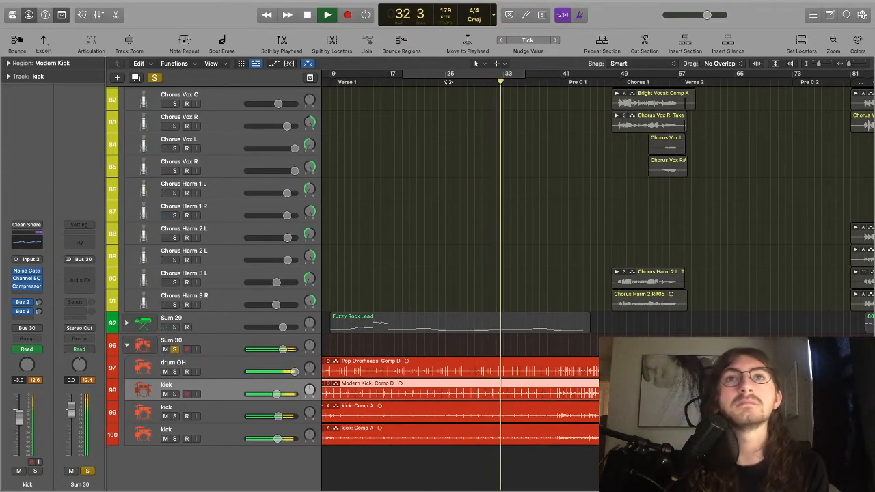
key(space)
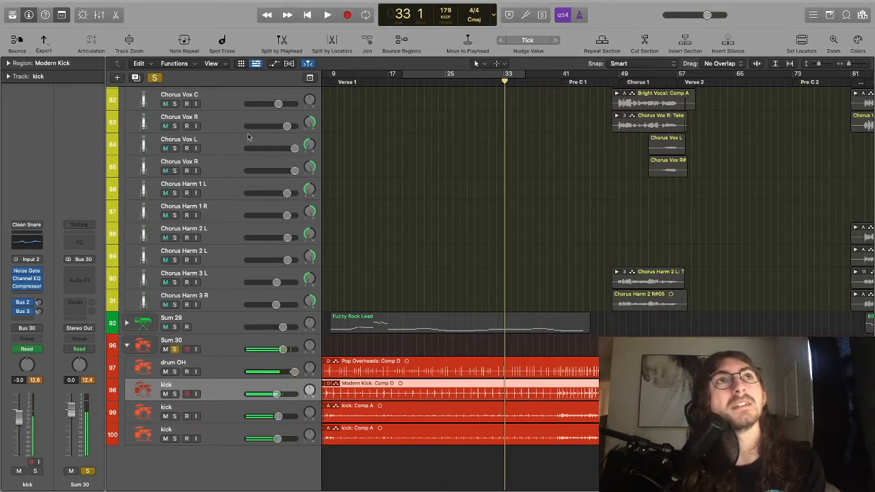
Clear the drum solo and collapse the Vintage Light and Sum 30 track stacks.
click(156, 76)
click(128, 121)
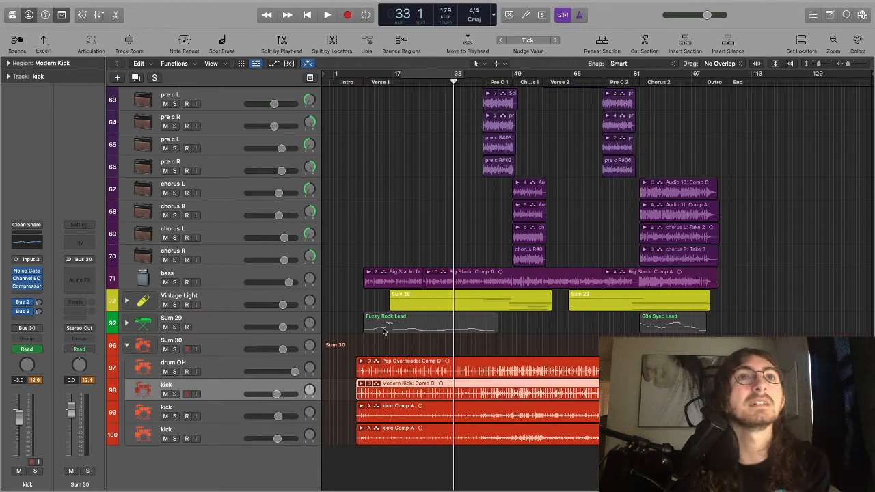
click(127, 345)
Play the full mix from bar 40, just before Pre C 1.
click(481, 82)
key(super+Right)
key(super+Right)
key(super+Right)
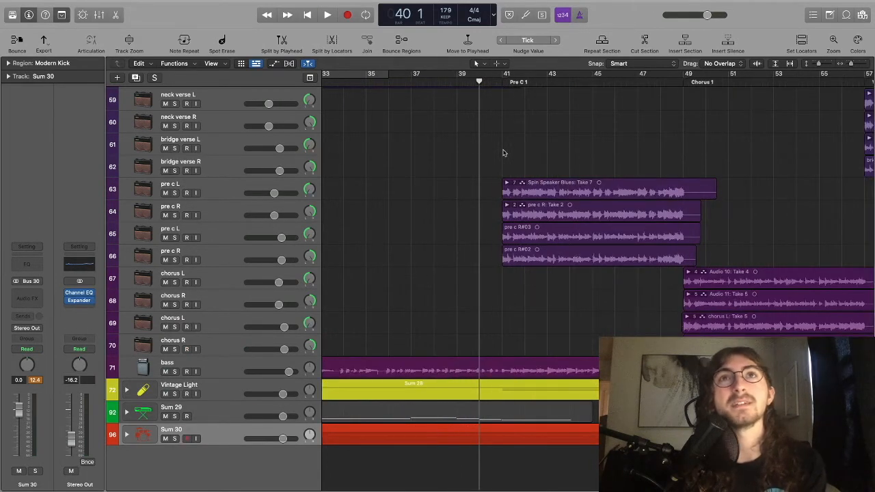
key(space)
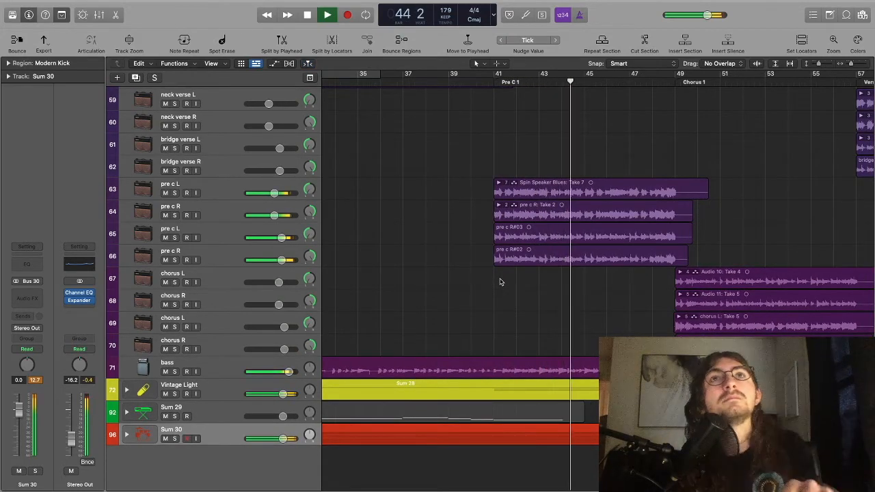
key(space)
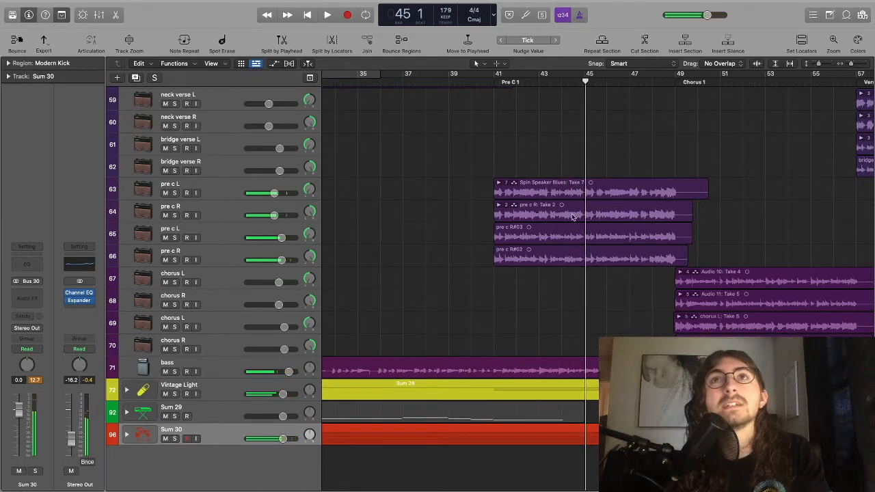
Solo the four pre c lead tracks 20, 27, 34 and 41, play them through Pre C 1 and clear the solos.
scroll(573, 217, right, 3)
scroll(457, 239, up, 4)
scroll(456, 238, up, 6)
click(194, 176)
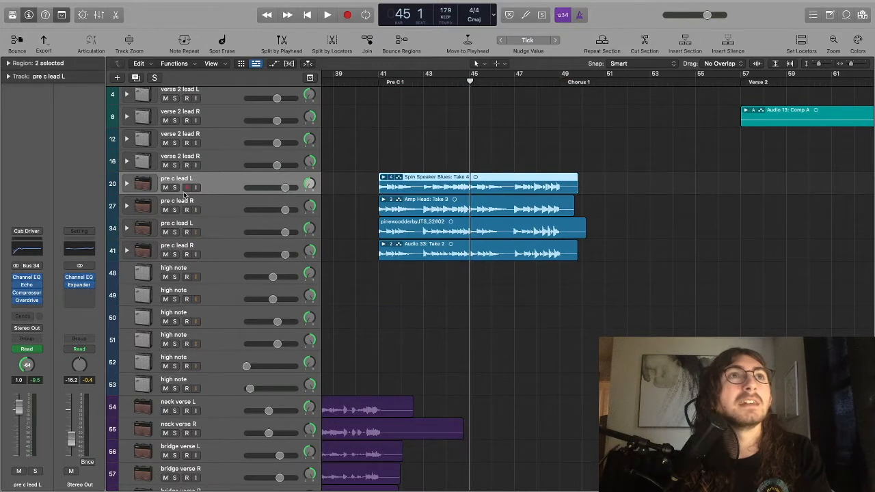
key(ctrl+s)
key(shift+Return)
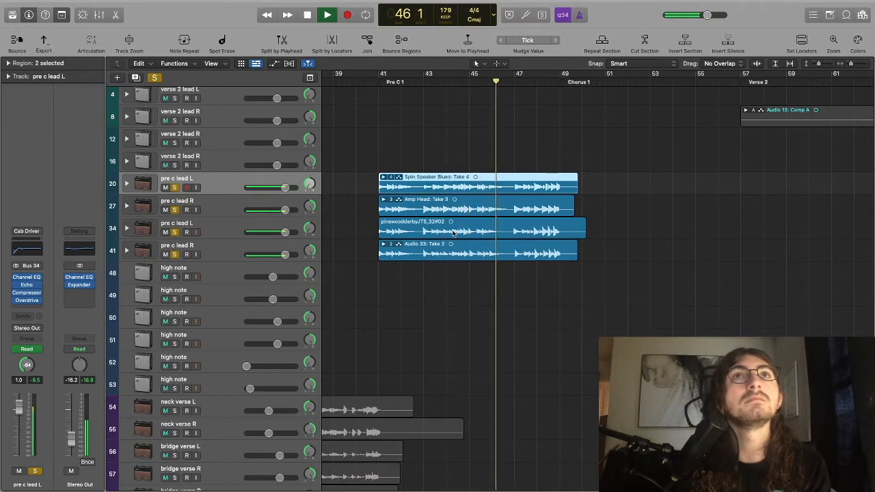
key(super+Left)
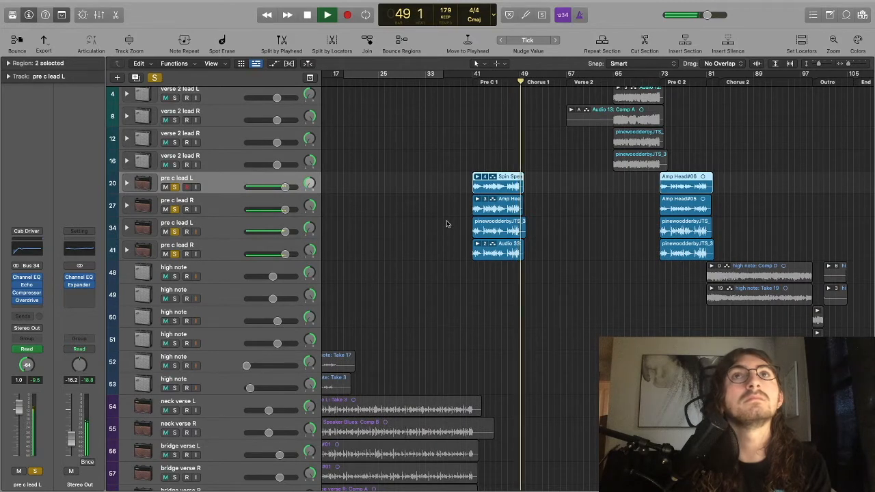
key(space)
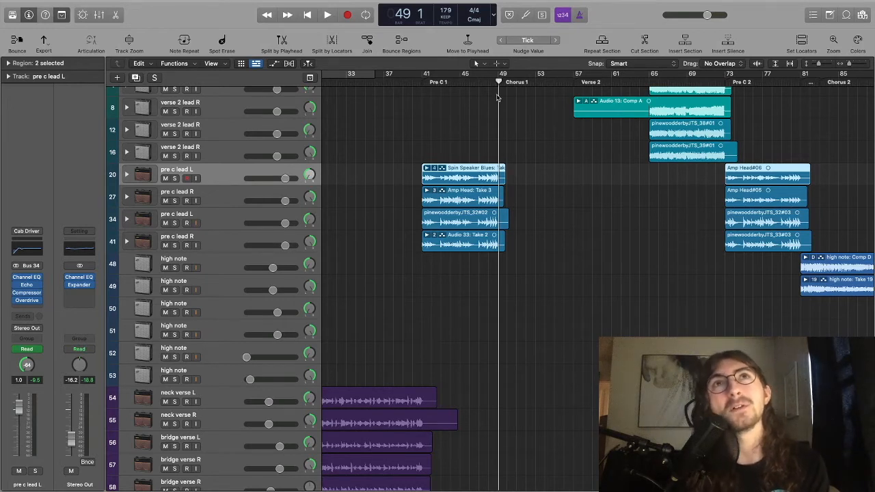
Place the playhead at bar 49 and look over the chorus guitars, bass and track stacks around the start of Chorus 1.
drag(500, 82, 498, 82)
scroll(477, 181, down, 3)
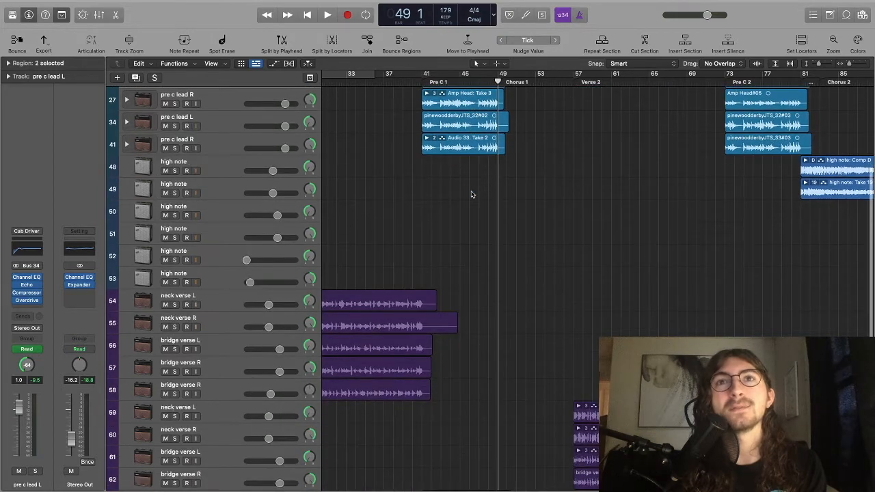
key(super+Right)
scroll(504, 191, right, 3)
scroll(504, 190, down, 10)
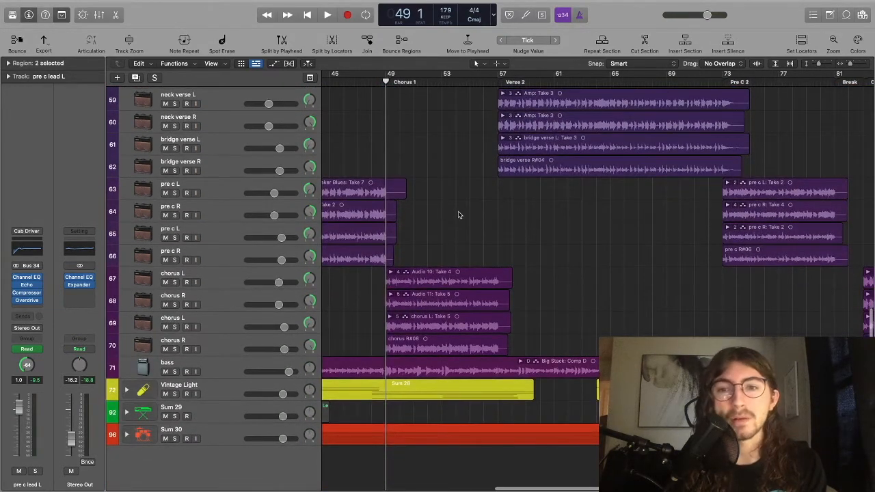
key(super+Right)
scroll(452, 215, left, 5)
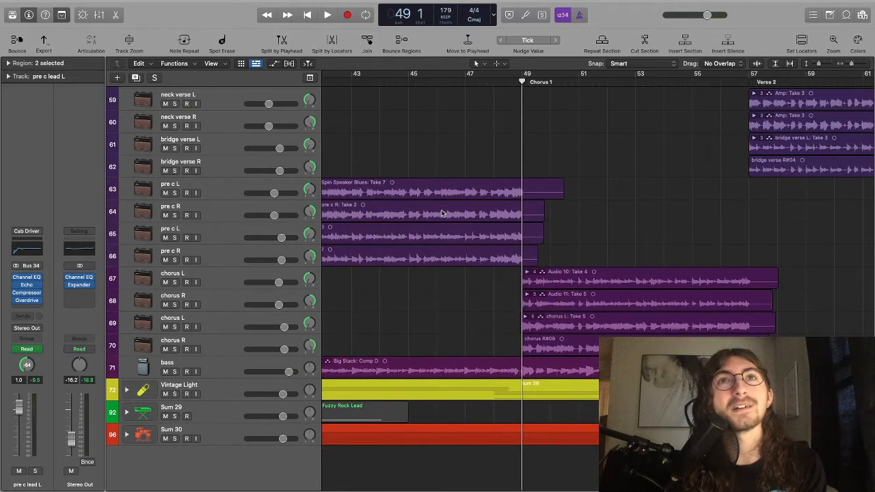
scroll(443, 213, up, 10)
key(super+Right)
key(super+Left)
key(super+Left)
key(super+Left)
key(super+Left)
scroll(443, 273, down, 10)
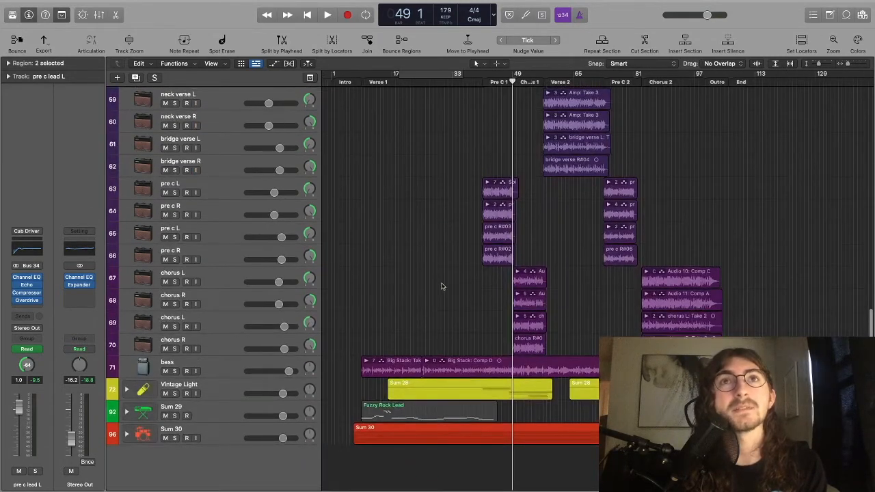
key(super+Right)
key(super+Right)
key(super+Right)
key(super+Right)
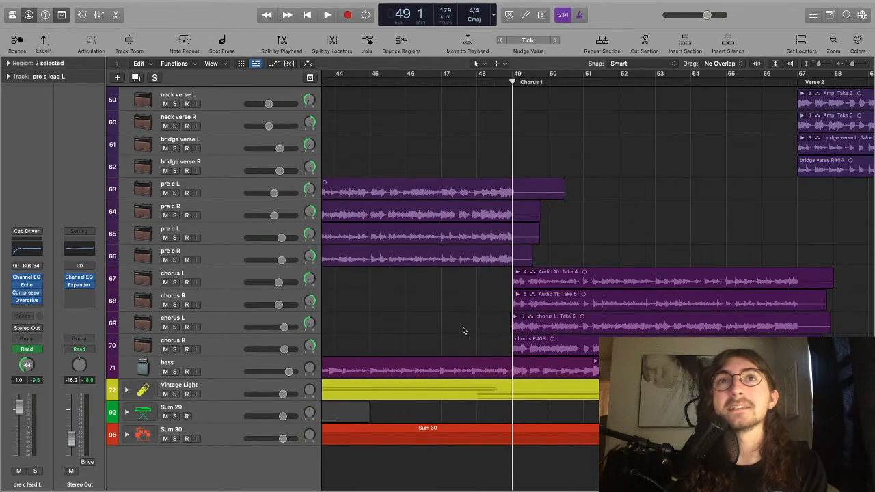
Expand the Vintage Light vocal stack and play the full mix through Chorus 1 from bar 49 while viewing the chorus vocal tracks.
key(super+Left)
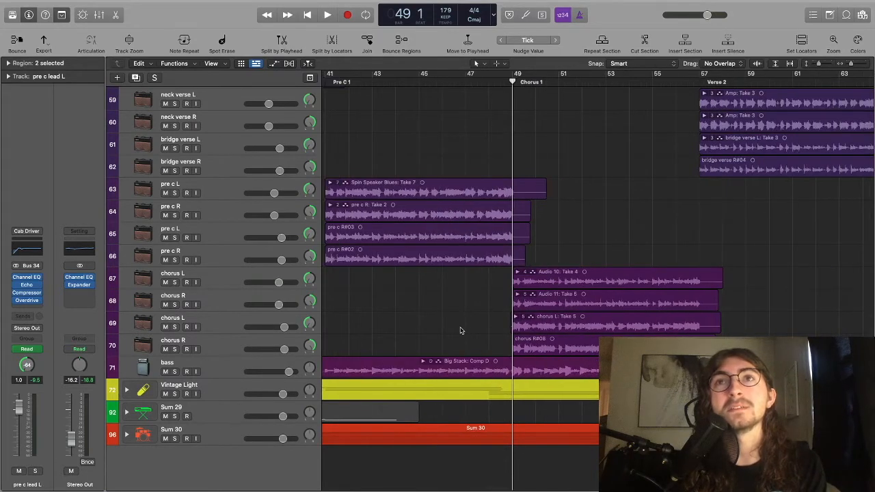
scroll(460, 331, right, 5)
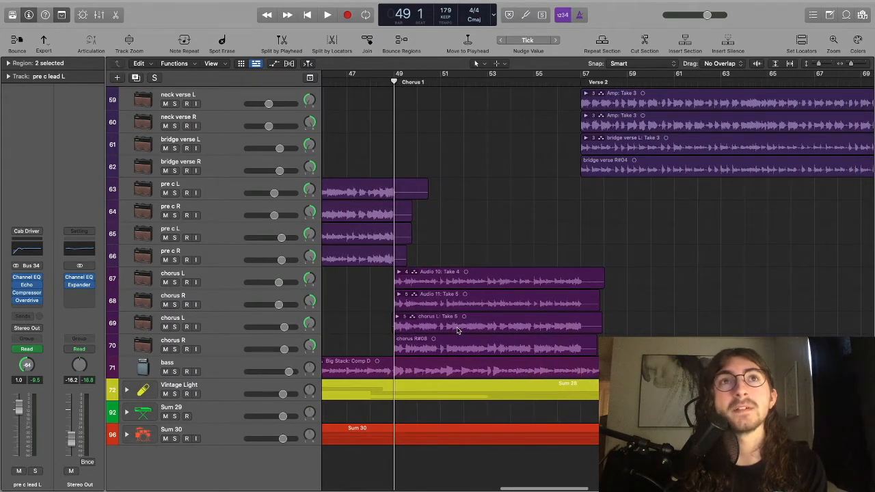
key(super+Left)
key(super+Left)
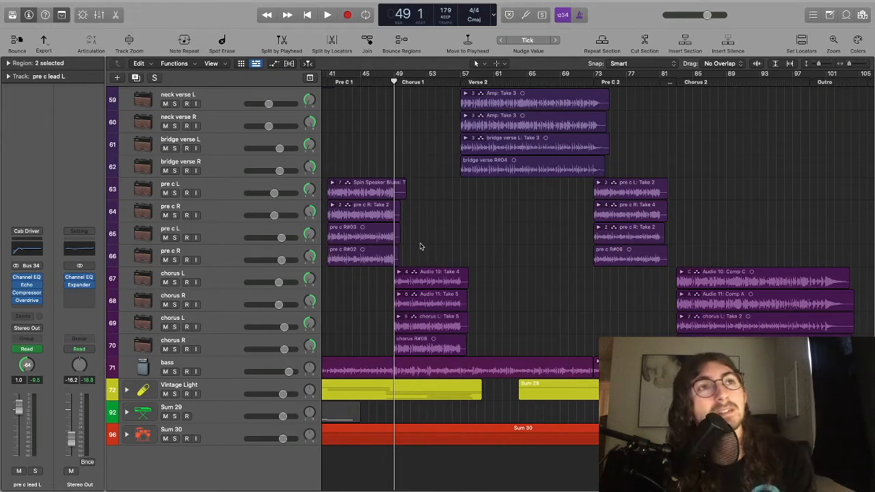
click(128, 391)
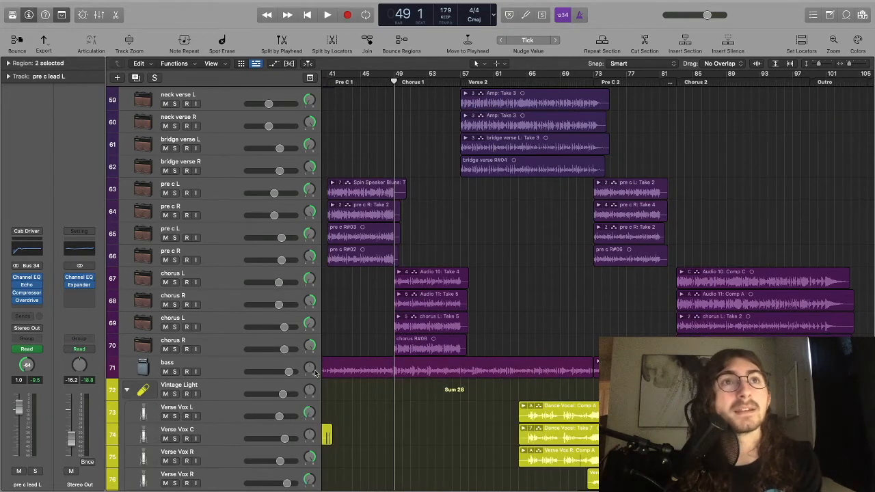
key(space)
scroll(476, 418, down, 2)
scroll(476, 418, down, 5)
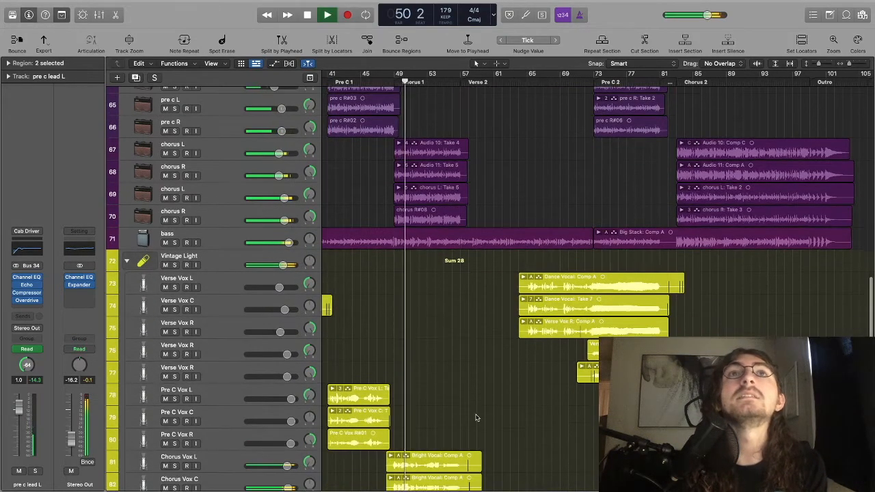
scroll(477, 417, down, 4)
scroll(477, 418, down, 6)
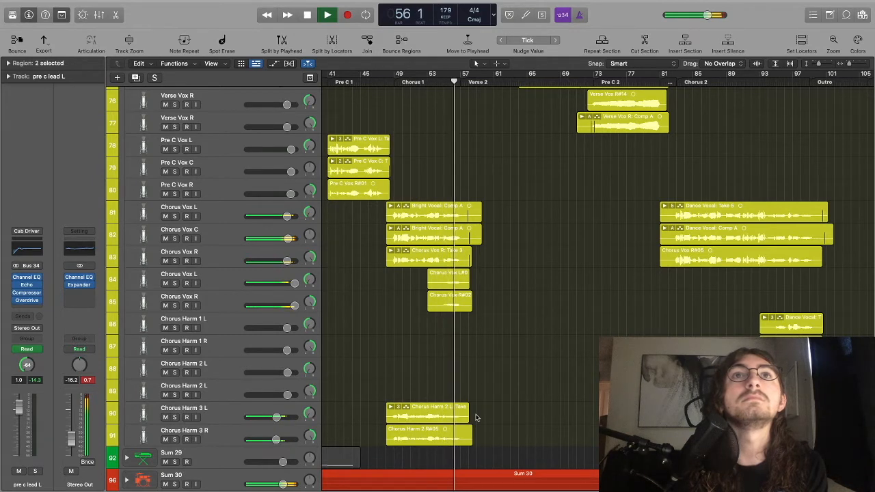
key(space)
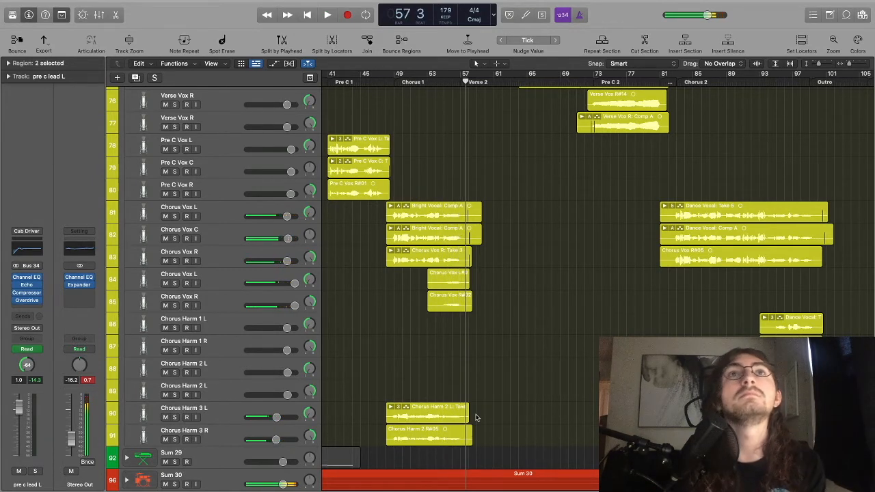
Solo chorus vocal tracks 81 to 85 plus Chorus Harm 3 L and R, and play them from bar 54 to the end of Chorus 1.
click(238, 299)
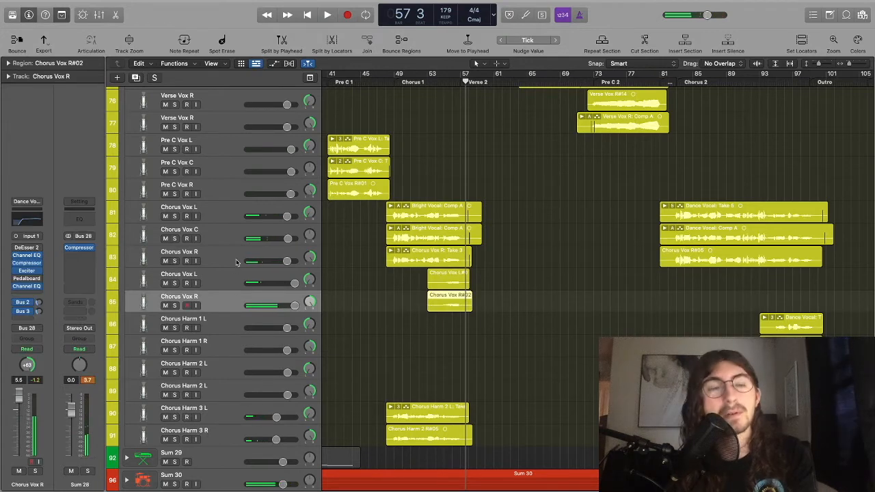
shift+click(233, 214)
click(174, 216)
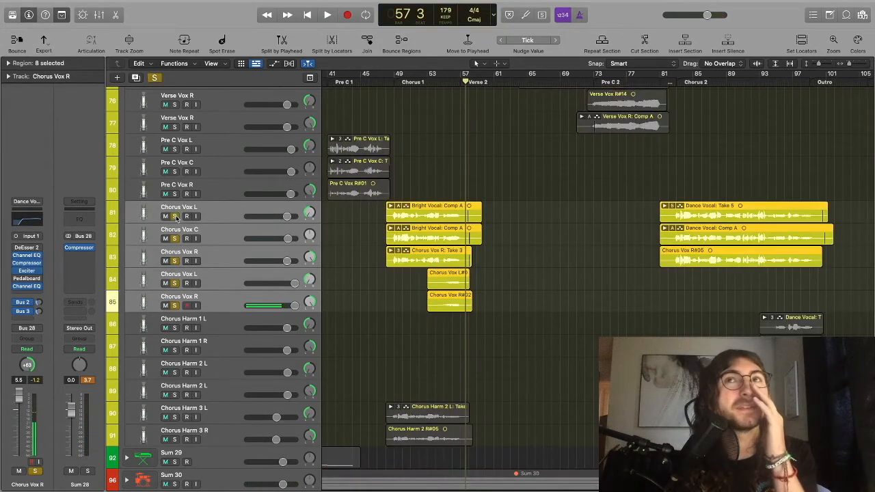
drag(175, 417, 175, 439)
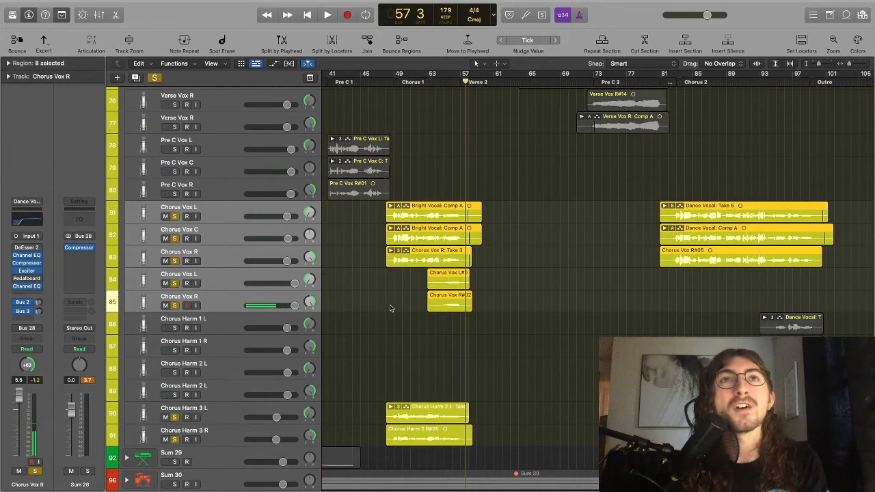
click(436, 83)
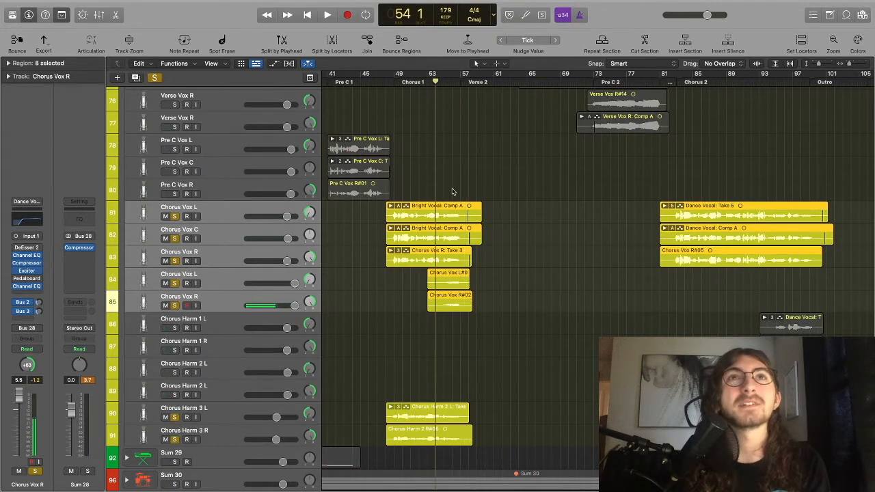
key(super+Right)
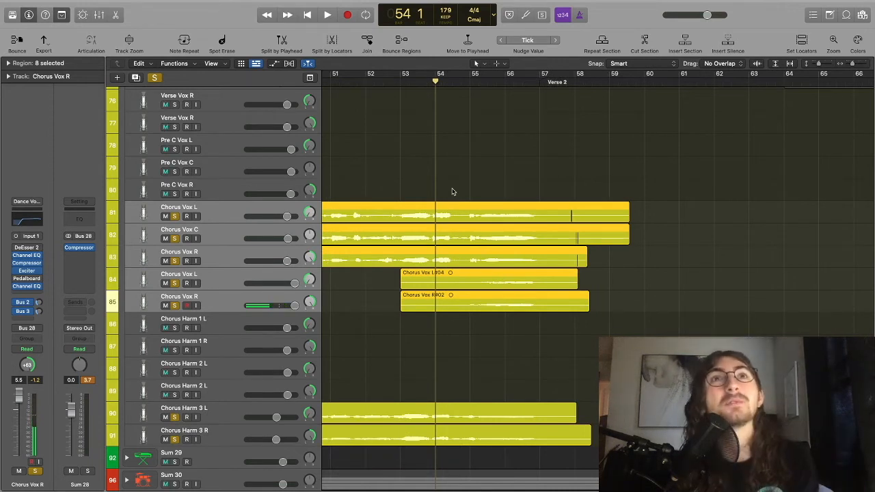
key(space)
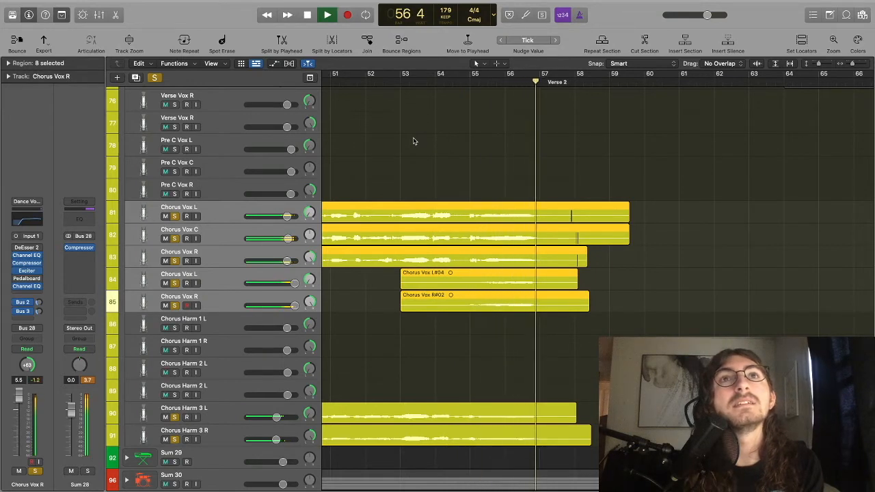
key(space)
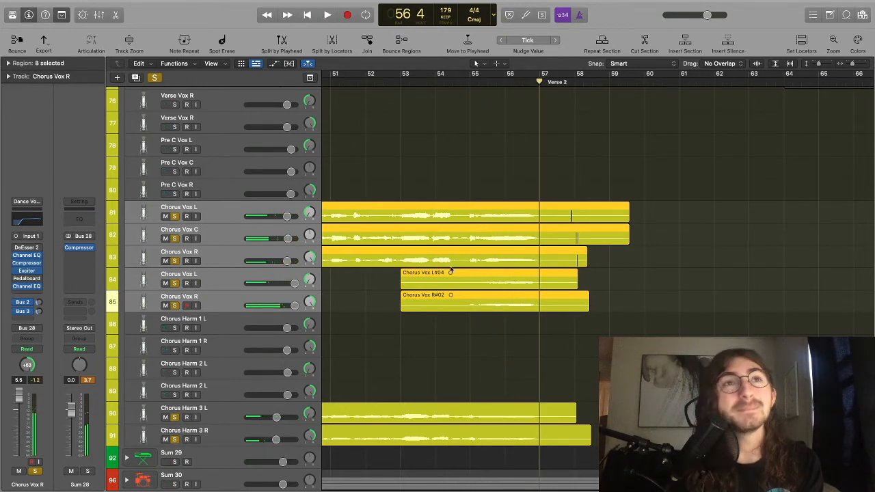
Step through the Chorus Vox L, C and R tracks 81 to 83, and clear all solos.
key(super+Left)
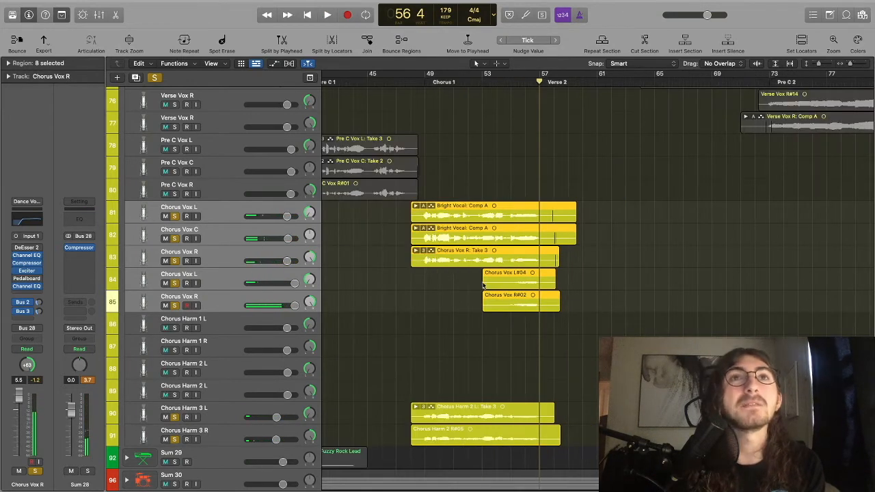
click(252, 217)
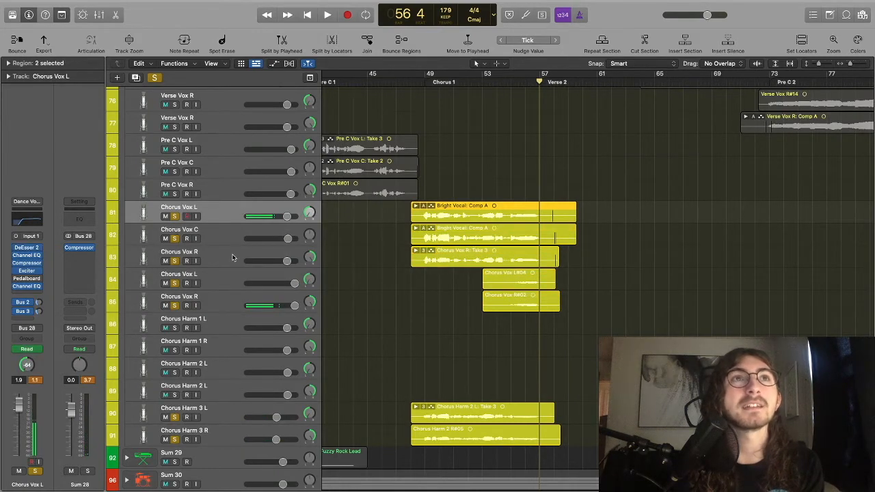
key(Down)
key(Down)
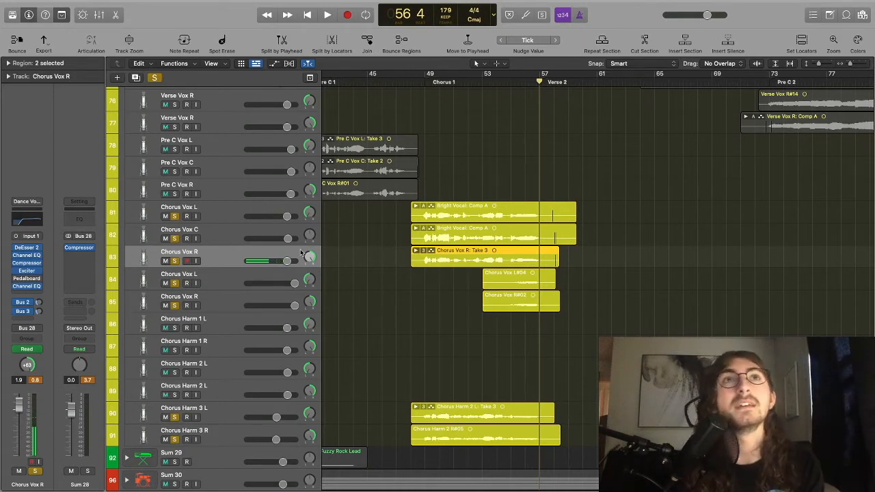
click(158, 79)
Look over the Verse 2 lead and rhythm guitar tracks and play the full mix from the end of Chorus 1 through Verse 2.
scroll(454, 336, up, 15)
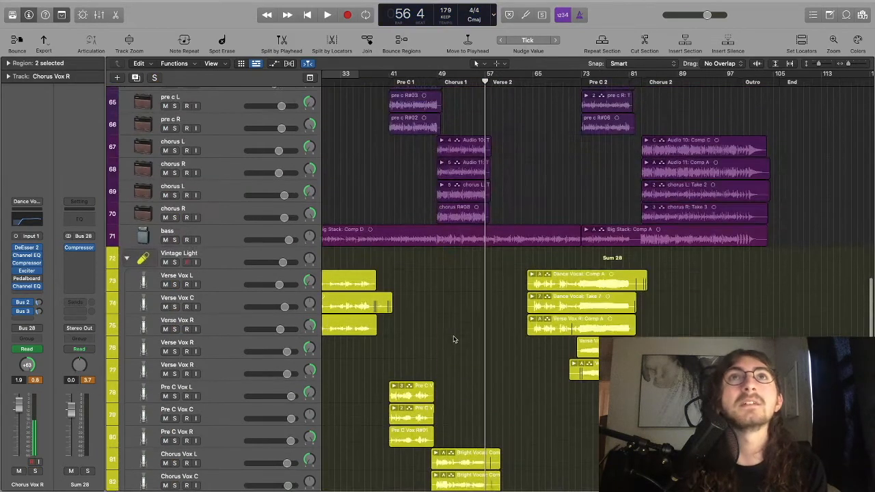
scroll(453, 383, down, 10)
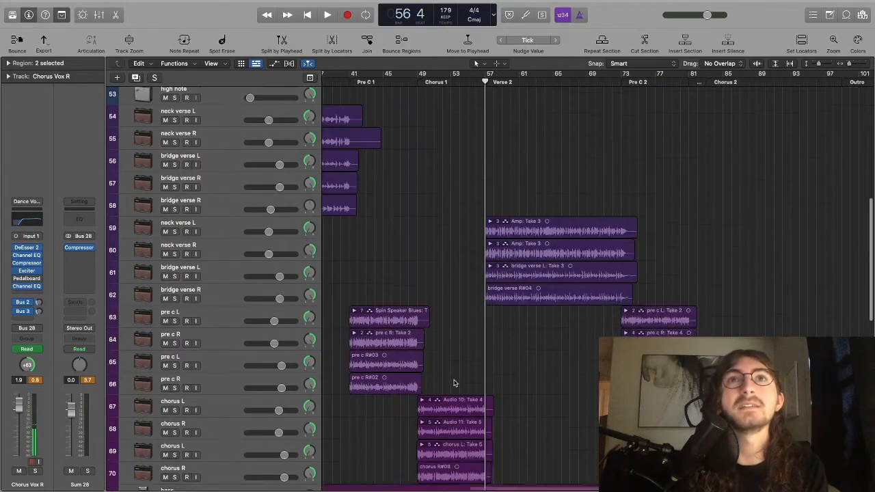
scroll(454, 383, up, 8)
scroll(453, 381, up, 5)
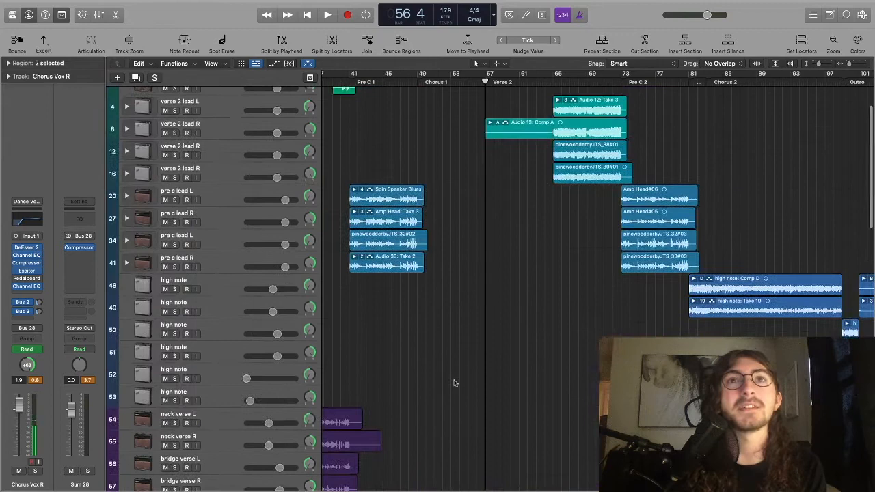
scroll(477, 270, down, 7)
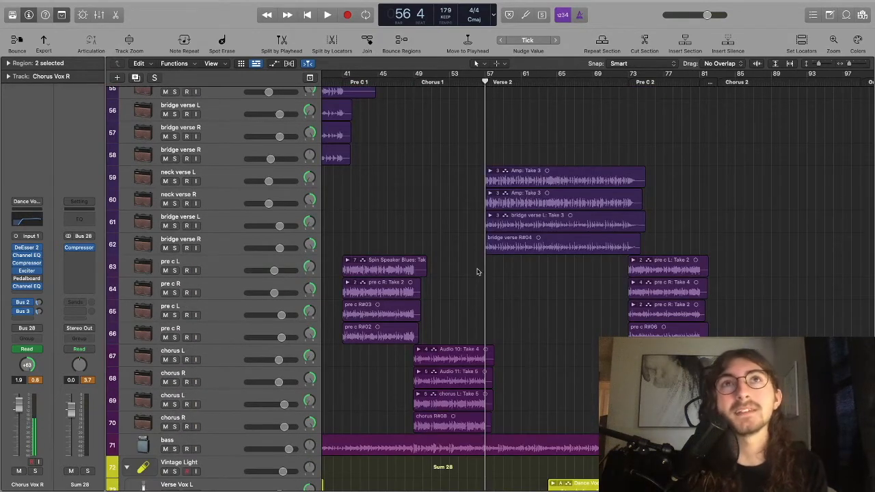
key(space)
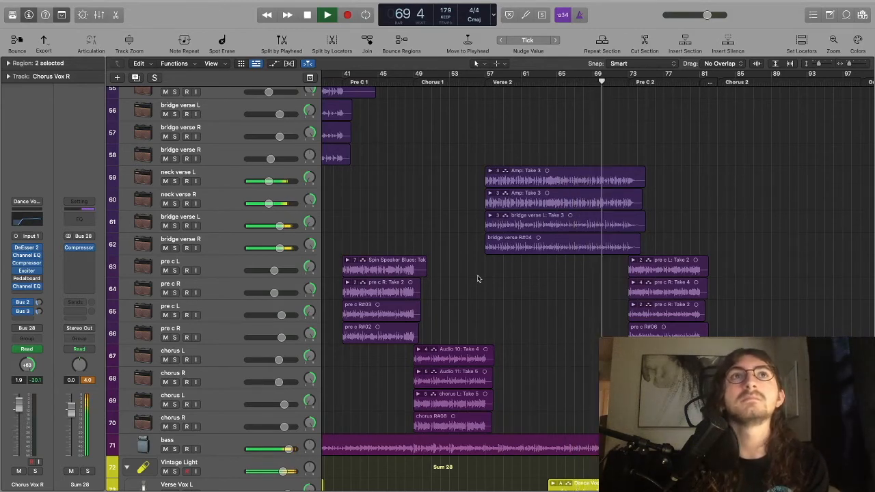
key(space)
Collapse the Vintage Light stack, solo the Sum 30 drums and play them from bar 65 in the second half of Verse 2.
scroll(478, 278, down, 1)
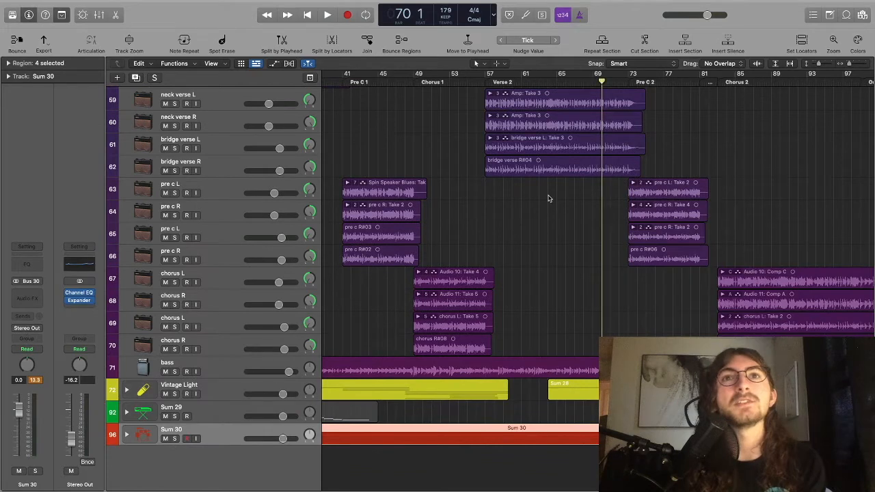
key(s)
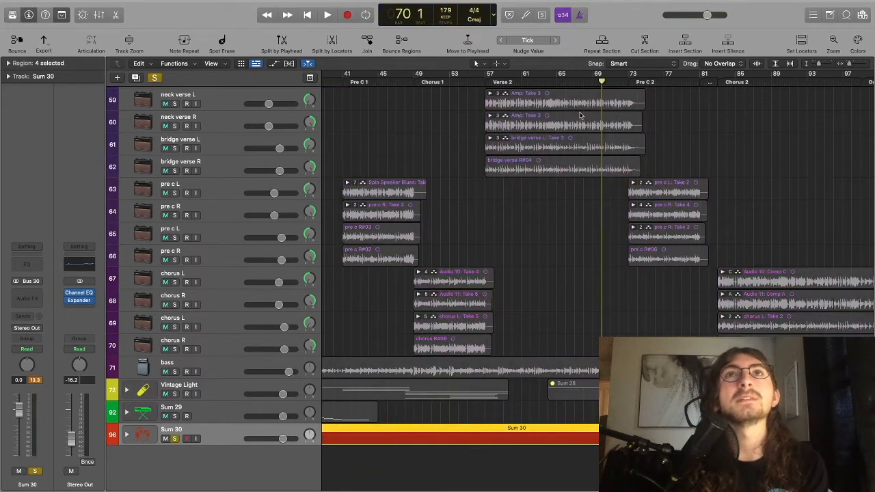
click(556, 82)
key(super+Right)
key(super+Right)
key(super+Right)
key(super+Right)
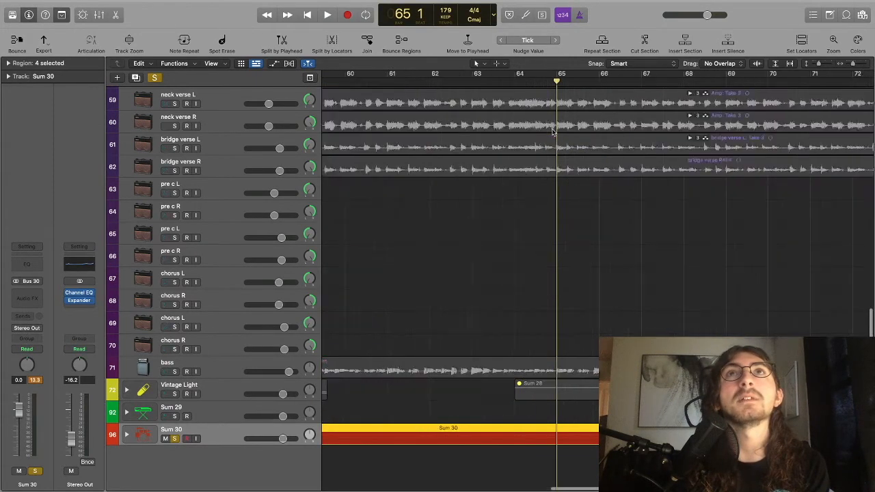
key(super+Left)
key(super+Left)
key(super+Left)
key(super+Left)
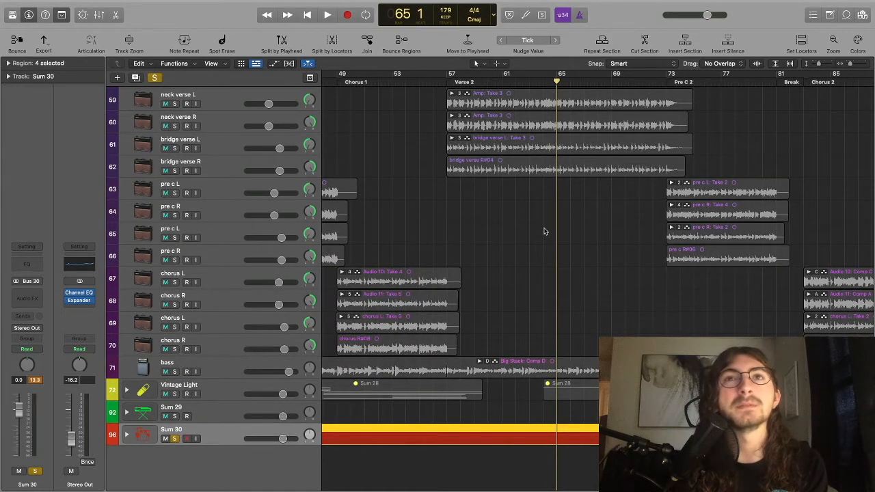
key(space)
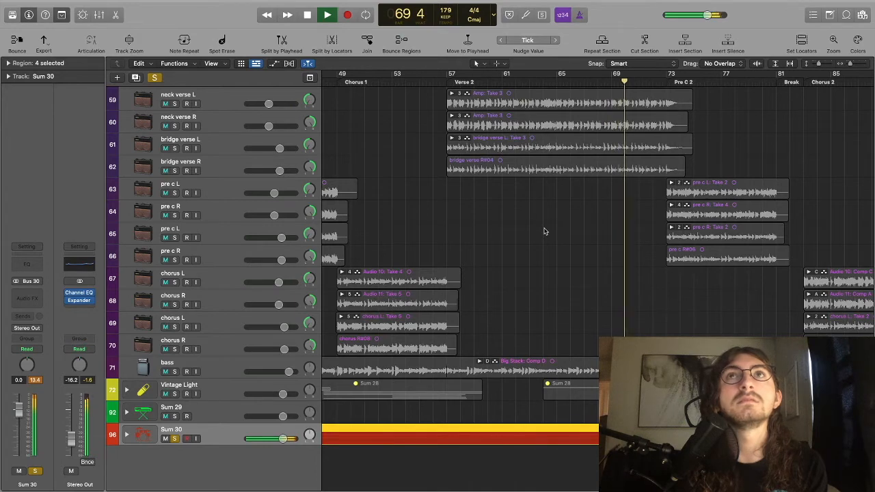
key(space)
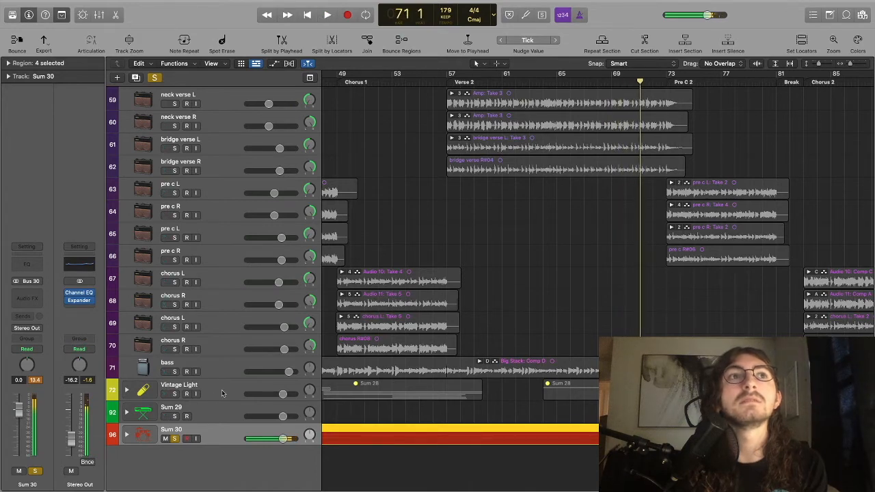
Clear the Sum 30 drum solo and move the playhead to bar 73 at the start of Pre C 2.
click(174, 439)
key(period)
key(period)
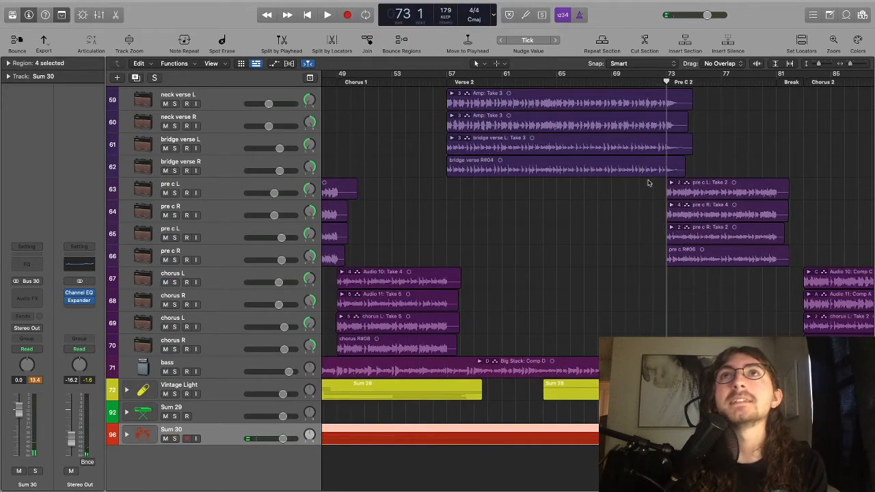
scroll(647, 240, right, 5)
key(super+Right)
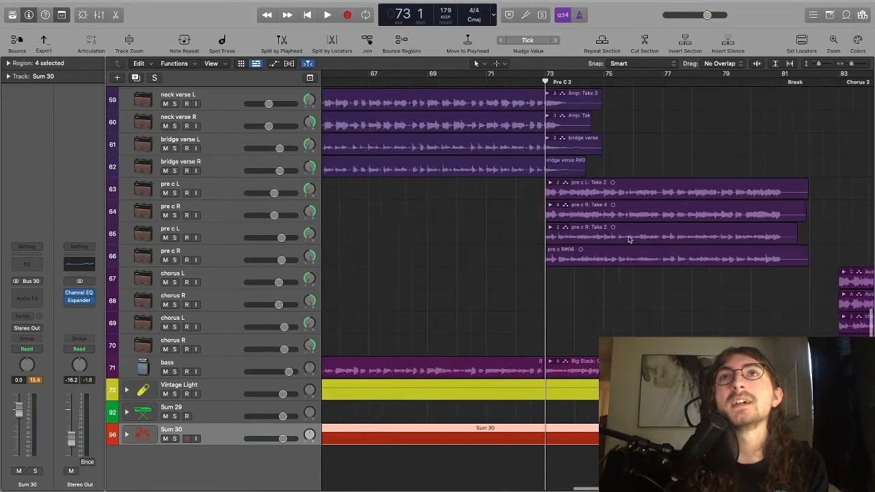
scroll(629, 239, right, 4)
key(super+Right)
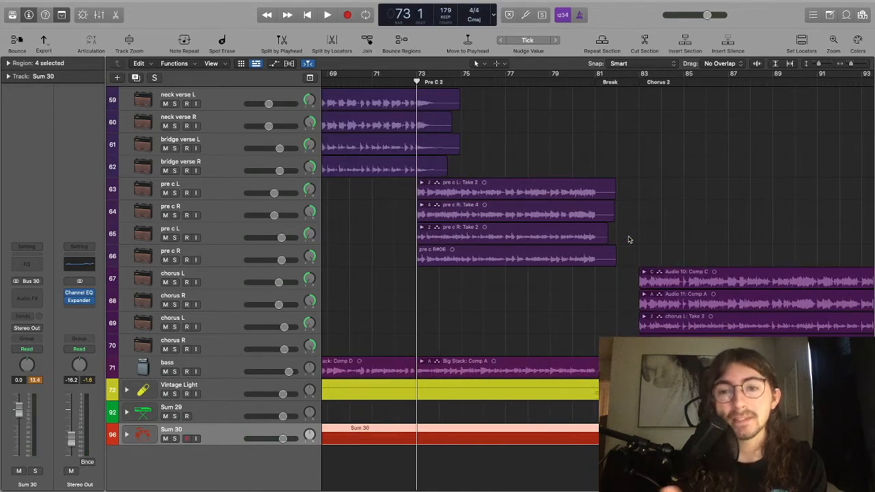
Solo the high note guitars on tracks 48 and 49, play them from bar 81 at the Break, and clear the solos.
click(596, 82)
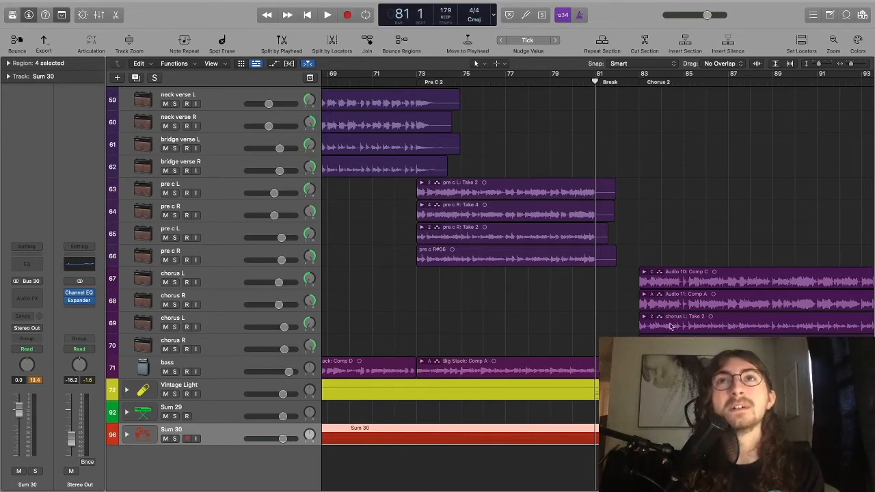
scroll(623, 198, up, 15)
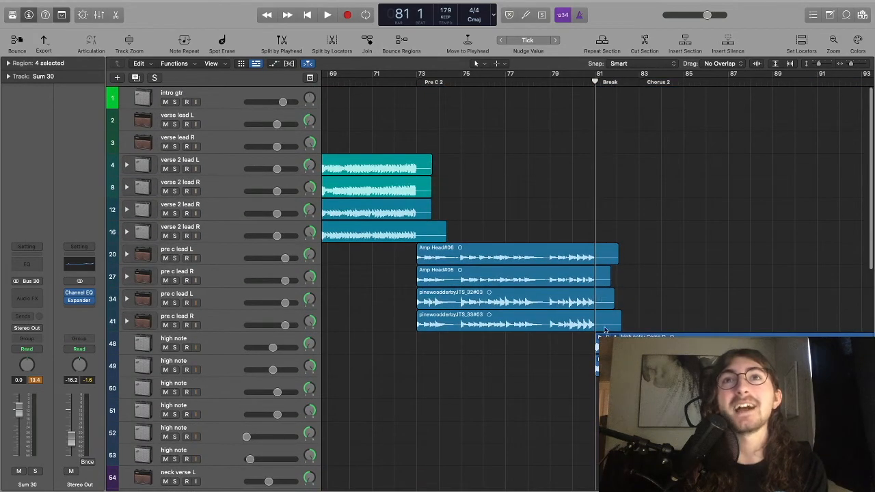
click(174, 348)
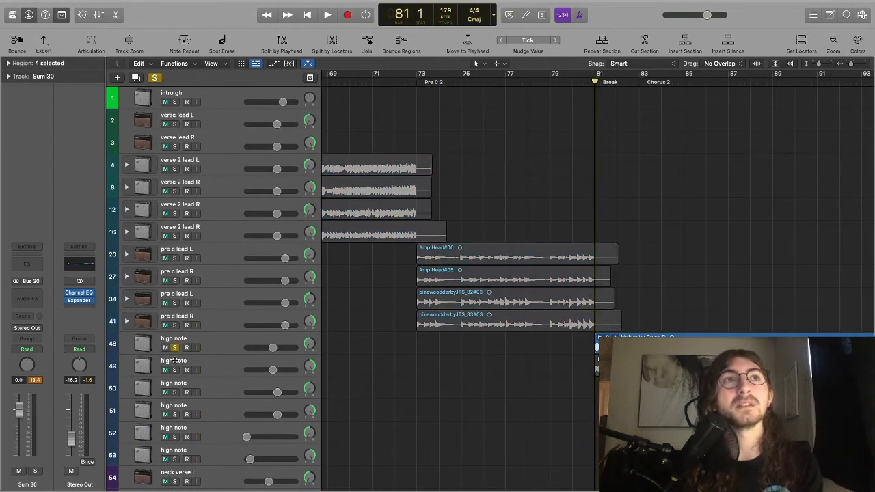
key(space)
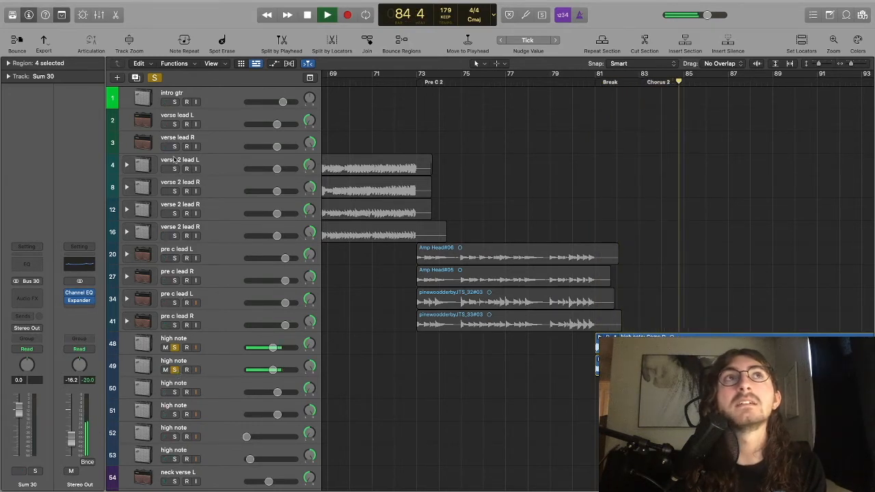
click(154, 78)
key(space)
Move the playhead to bar 83 at the start of Chorus 2 and look over the pre c and chorus rhythm guitars.
scroll(578, 264, down, 15)
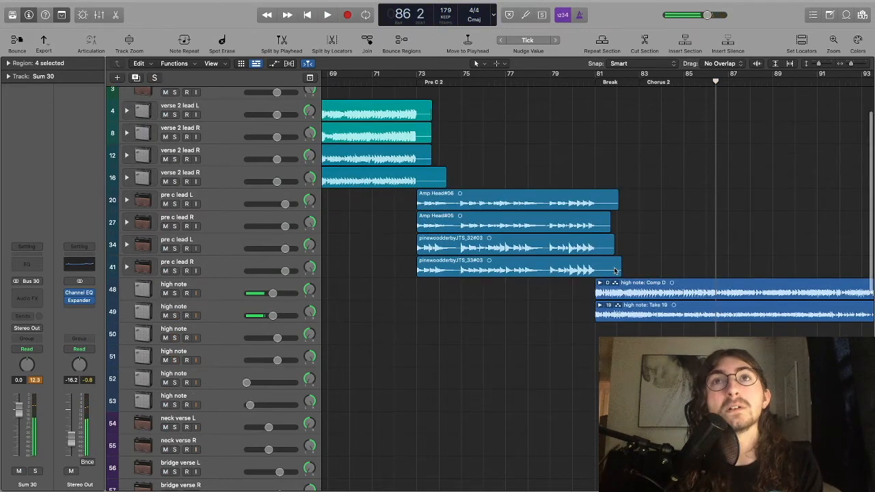
scroll(638, 290, right, 4)
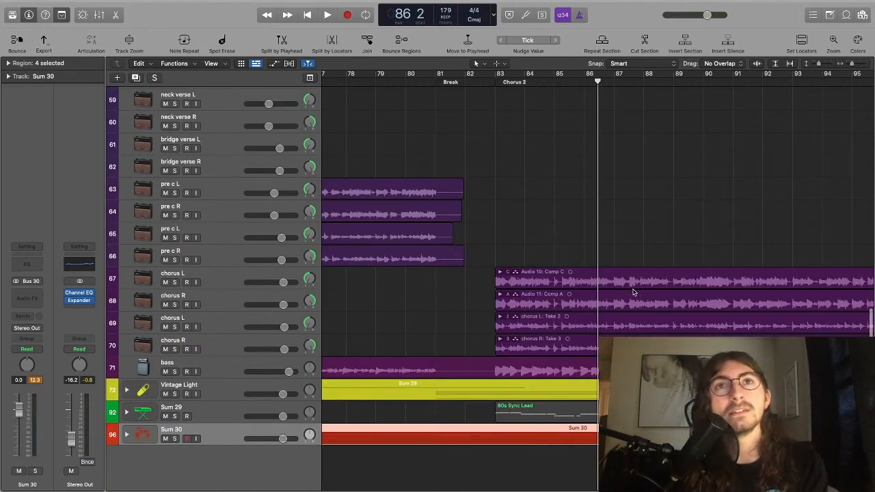
key(super+Left)
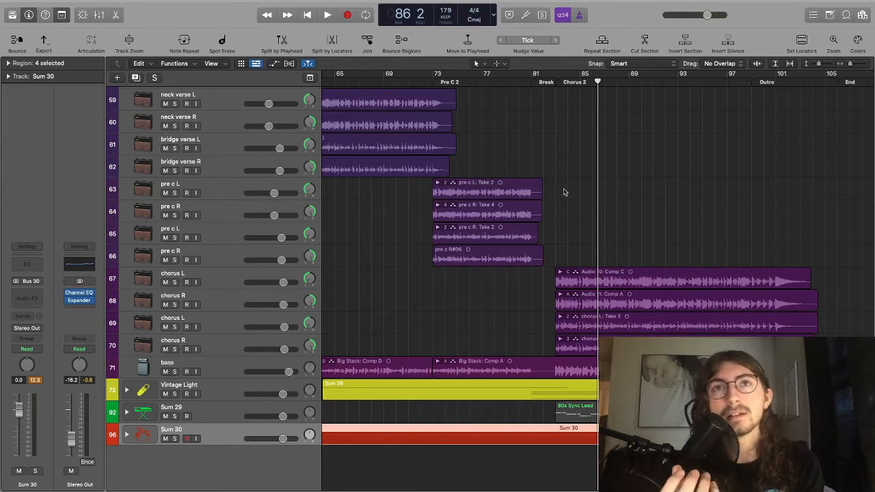
click(554, 82)
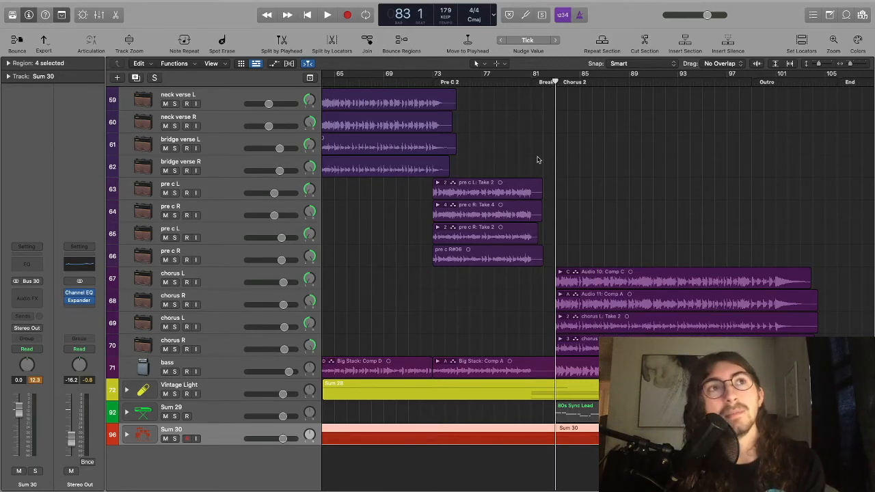
scroll(539, 197, left, 2)
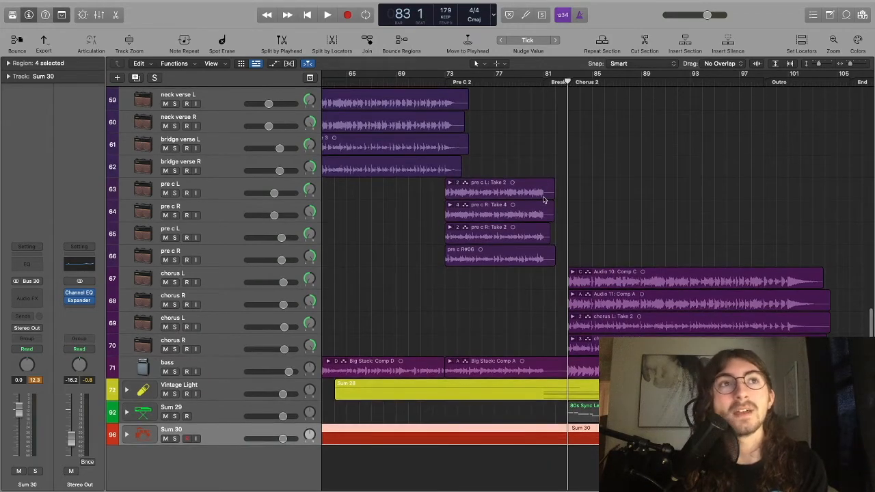
key(super+Right)
key(super+Right)
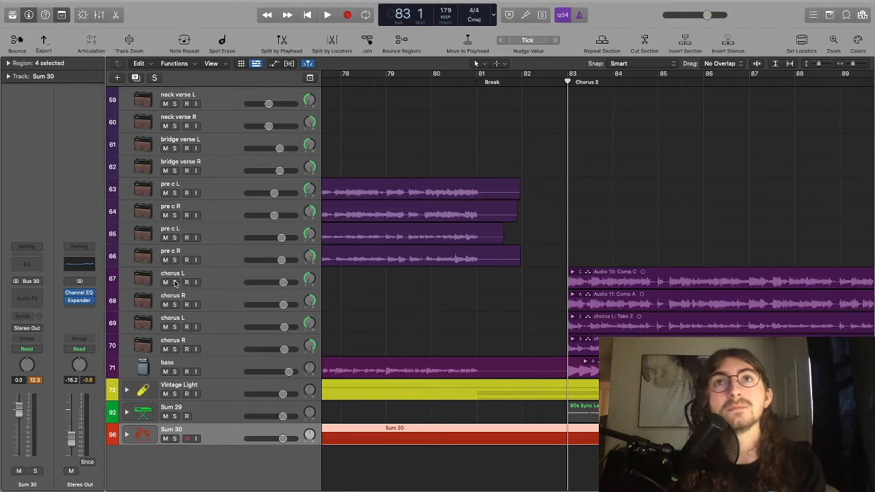
scroll(507, 215, down, 1)
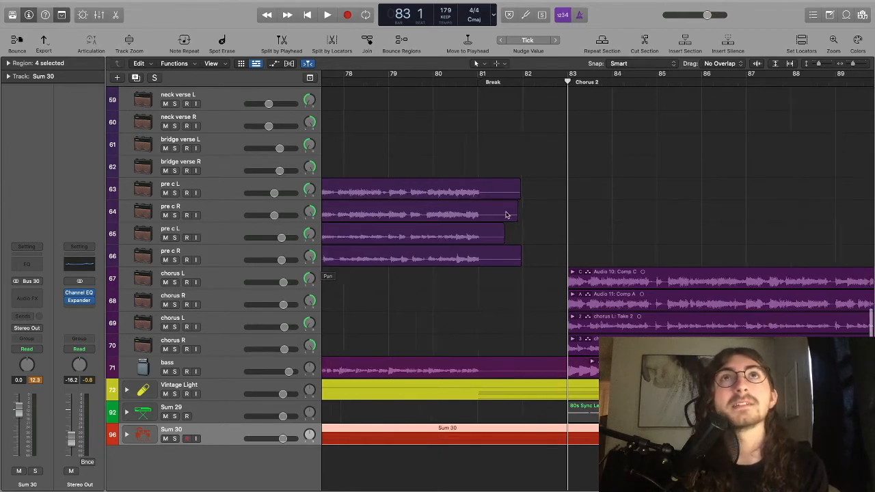
Play the full mix from bar 81 at the Break into the opening bars of Chorus 2.
key(super+Left)
key(super+Left)
click(544, 83)
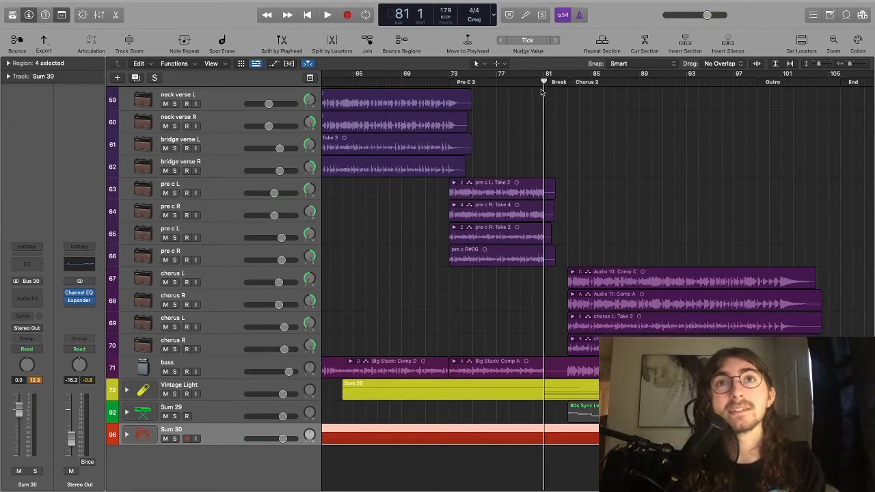
key(space)
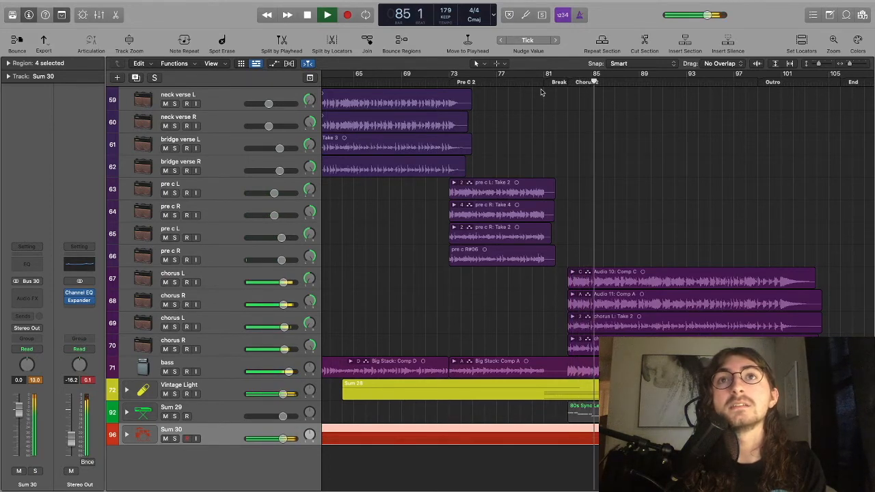
key(space)
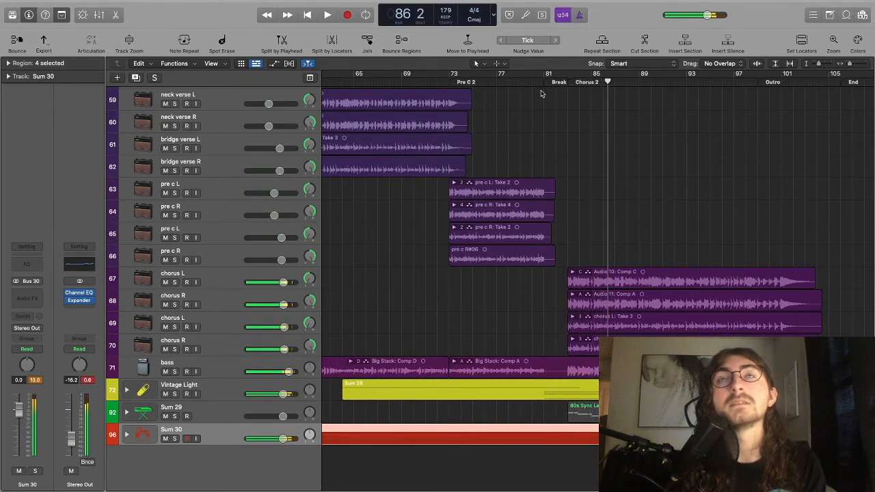
Move the playhead to bar 83 at the start of Chorus 2, and back to bar 82 within the Break.
key(super+Left)
scroll(573, 139, up, 3)
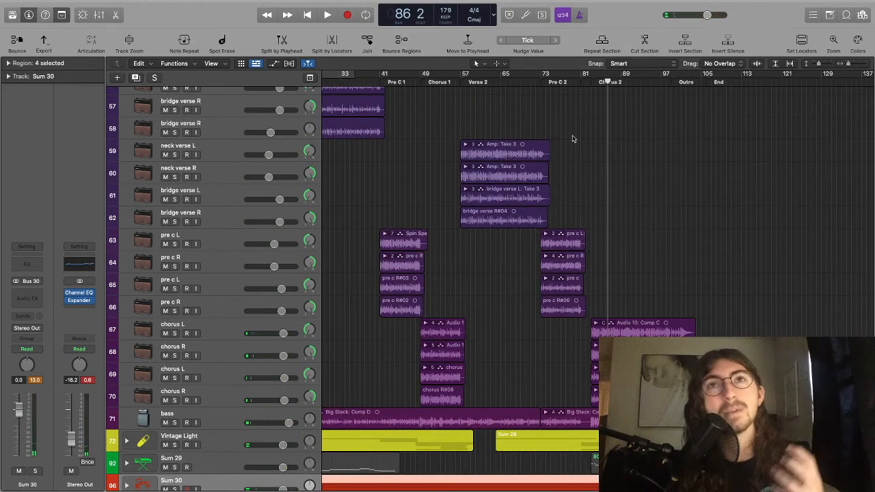
click(590, 78)
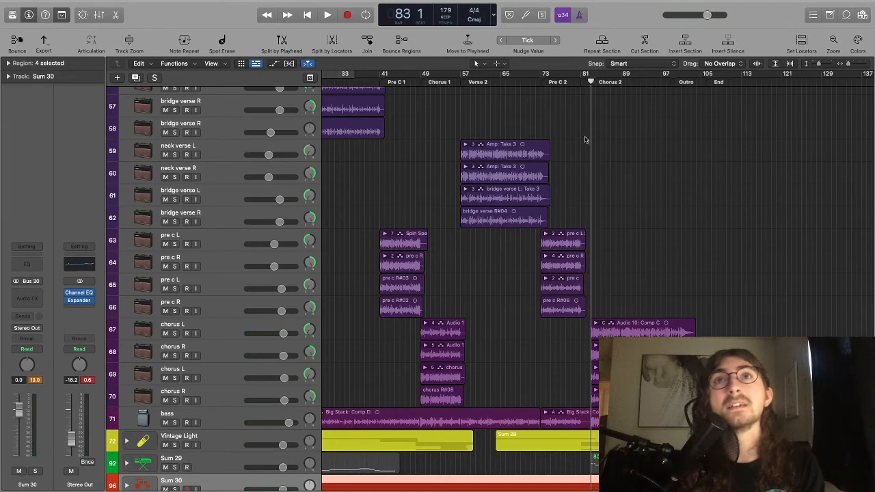
key(super+Right)
key(super+Right)
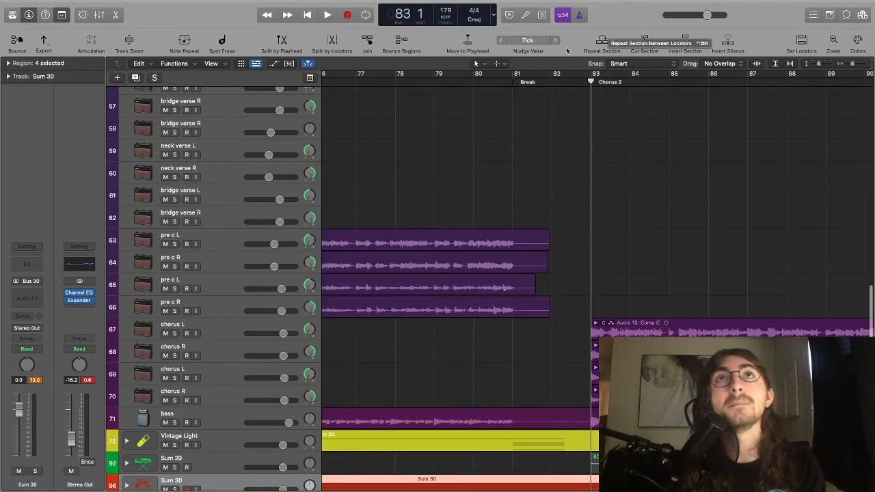
click(551, 82)
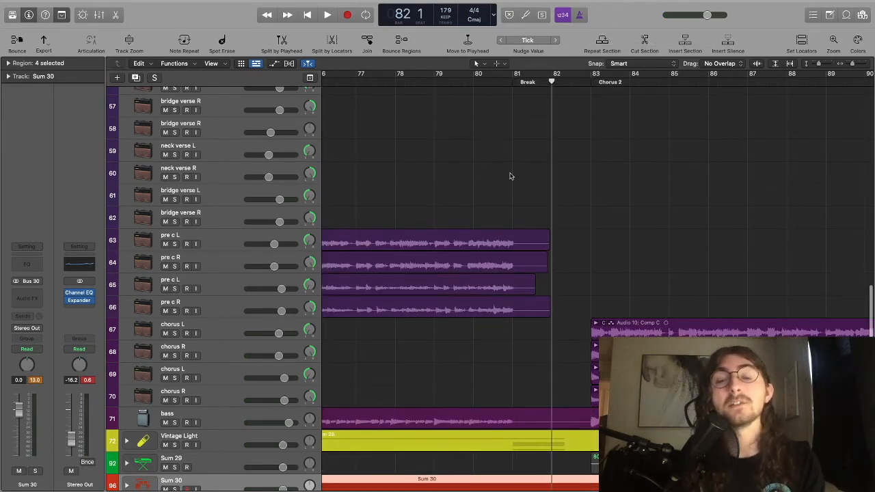
Examine the lead, high note and rhythm guitar tracks around the Break, comparing Pre C 1 and Chorus 1 with Pre C 2 and Chorus 2.
scroll(510, 177, up, 10)
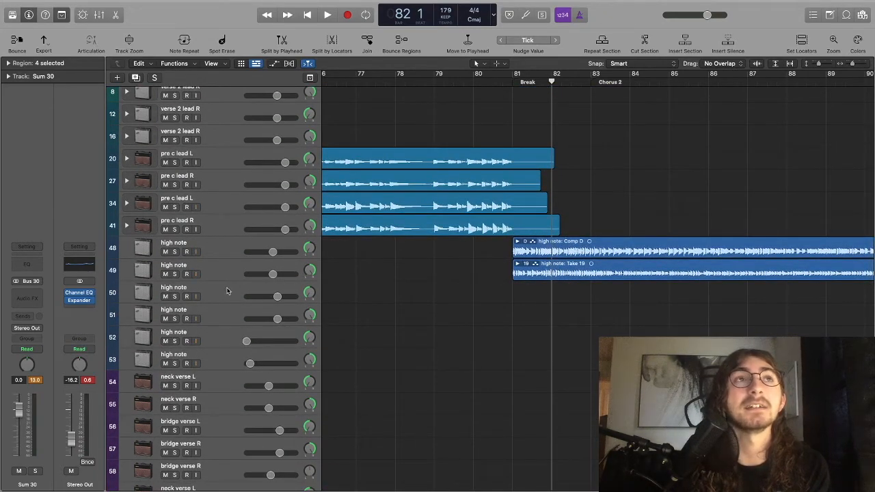
scroll(474, 347, down, 5)
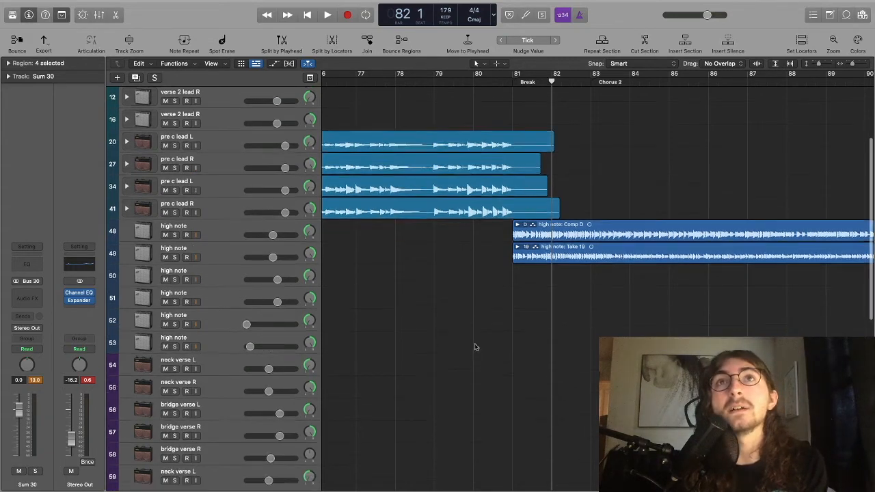
scroll(472, 346, down, 3)
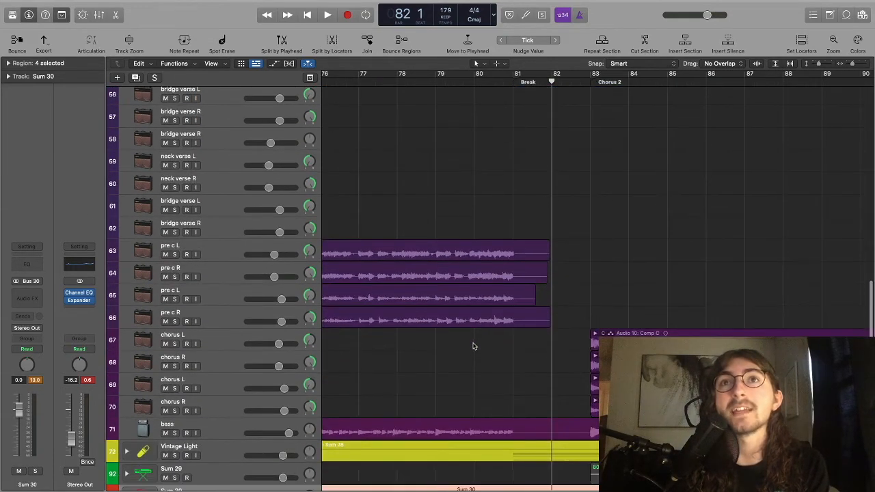
scroll(472, 346, down, 3)
scroll(445, 331, down, 5)
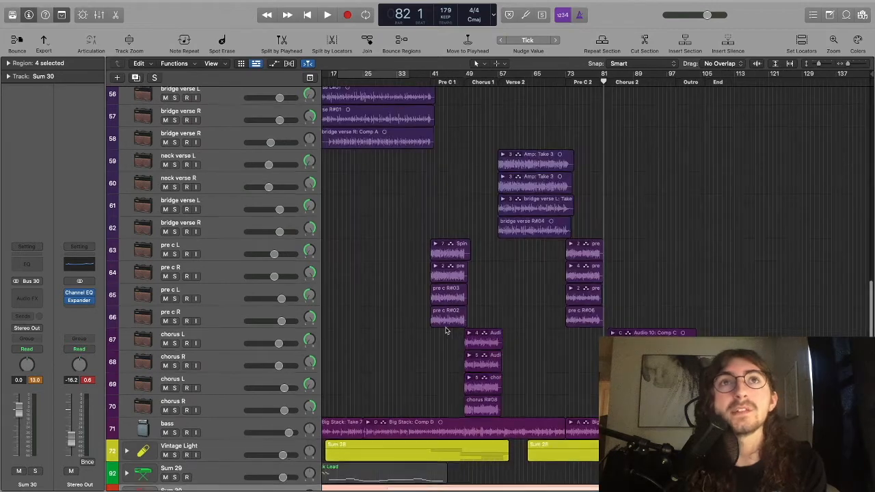
scroll(445, 331, down, 1)
scroll(445, 331, up, 1)
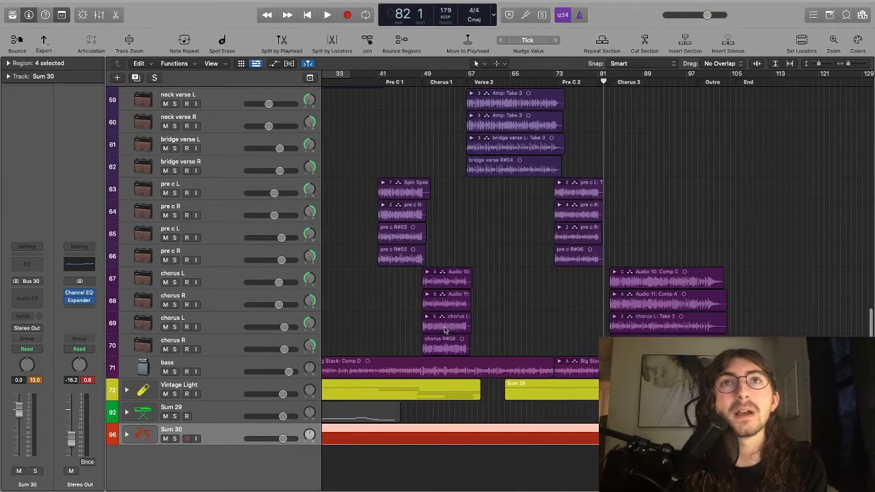
scroll(448, 330, up, 8)
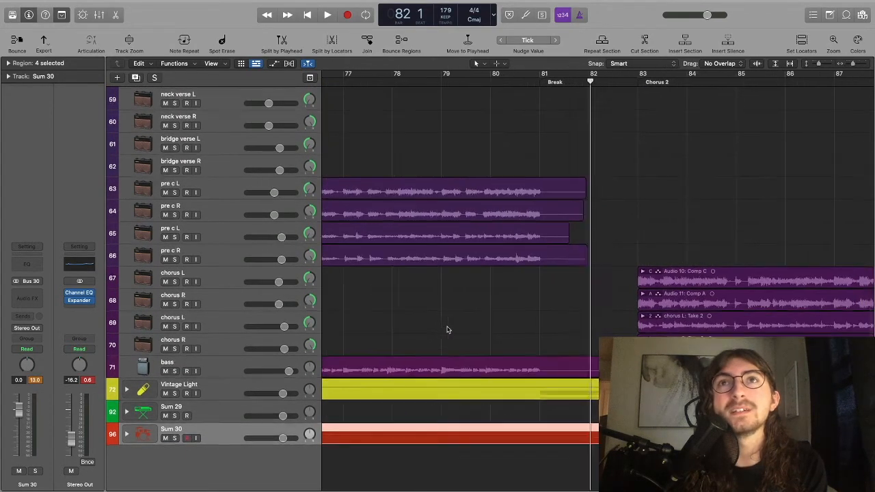
scroll(448, 330, down, 2)
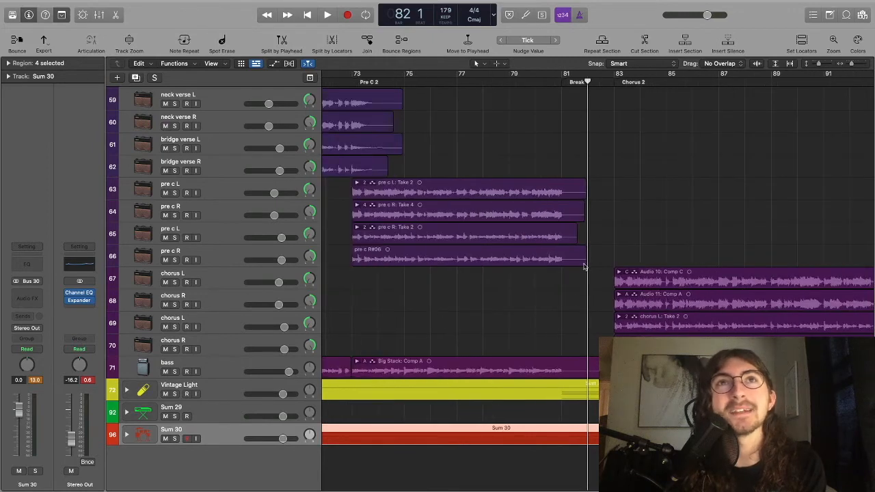
scroll(587, 266, up, 10)
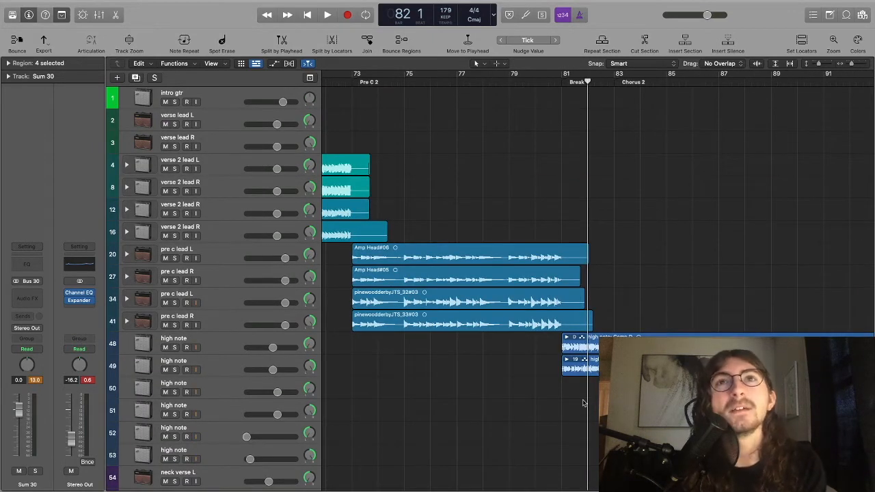
scroll(587, 402, down, 10)
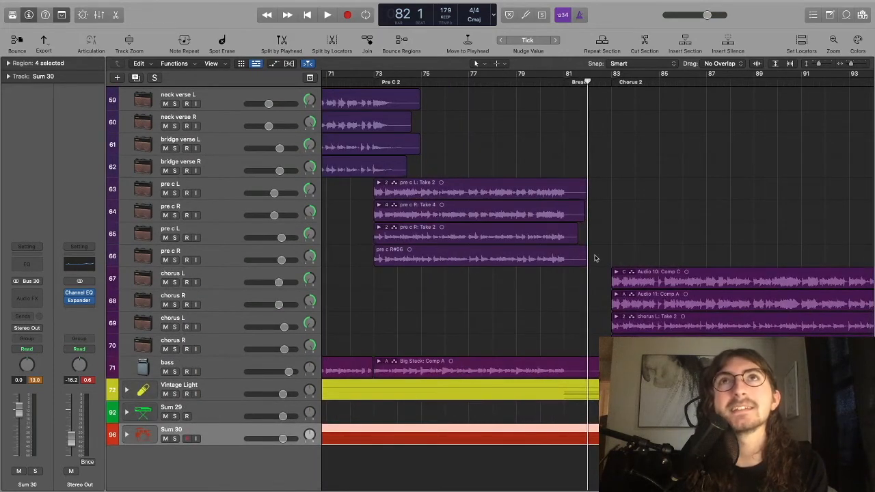
scroll(637, 221, up, 10)
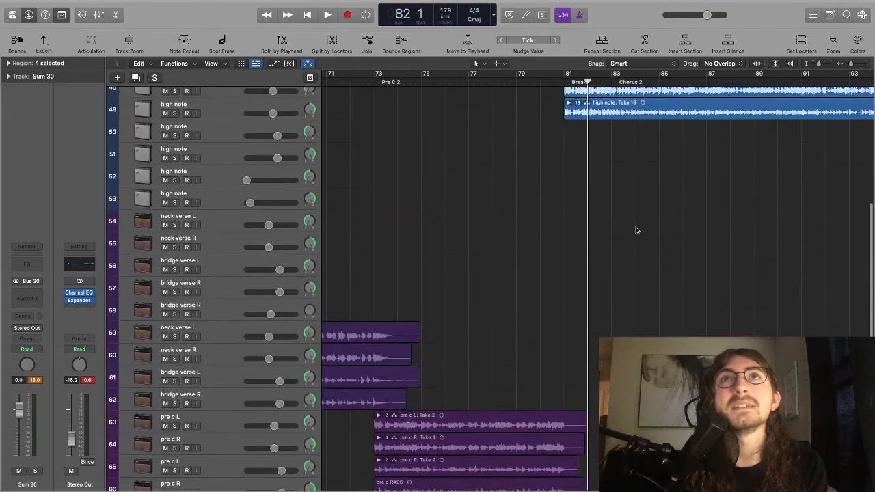
scroll(636, 230, down, 10)
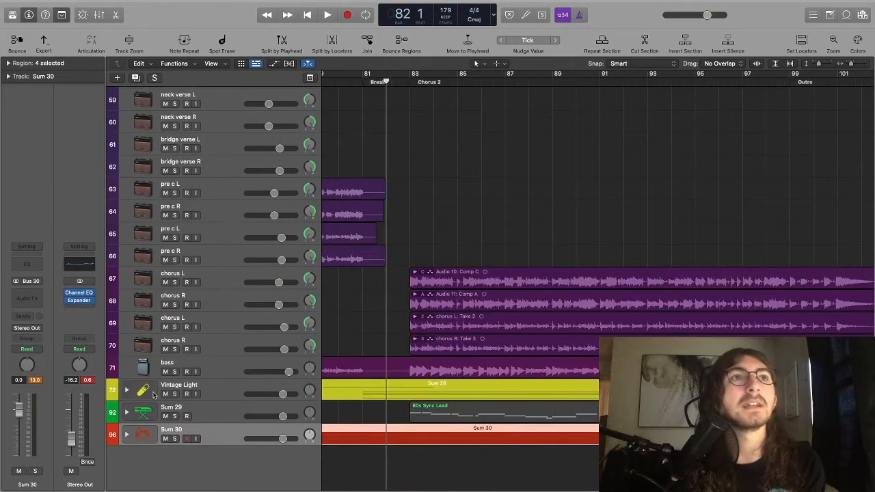
Expand the Vintage Light vocal stack and look over its Chorus Vox and Chorus Harm tracks in Chorus 2.
click(181, 390)
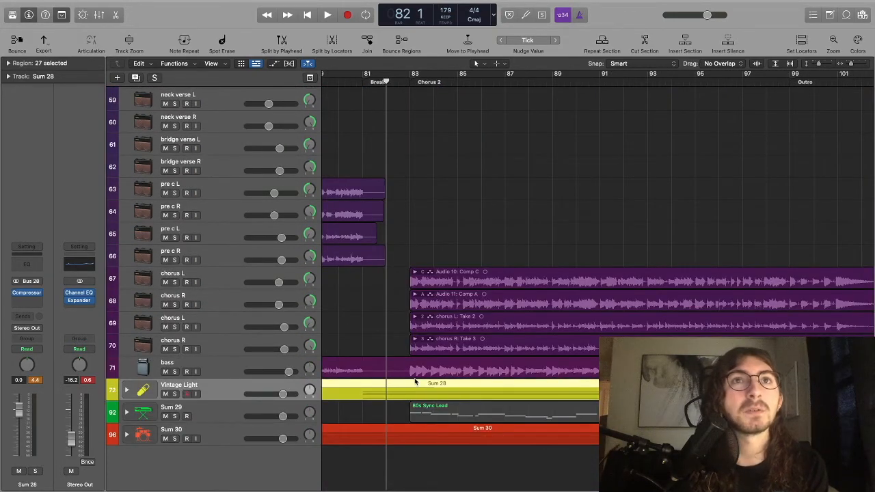
click(127, 390)
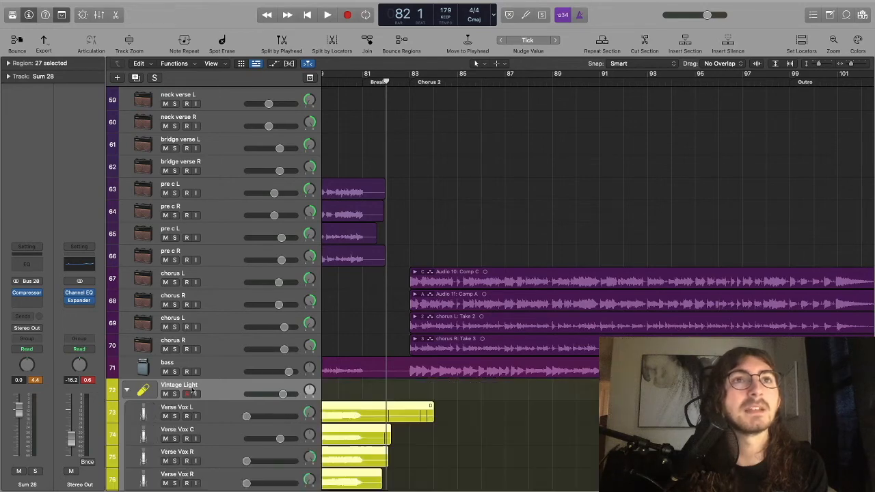
scroll(417, 326, down, 6)
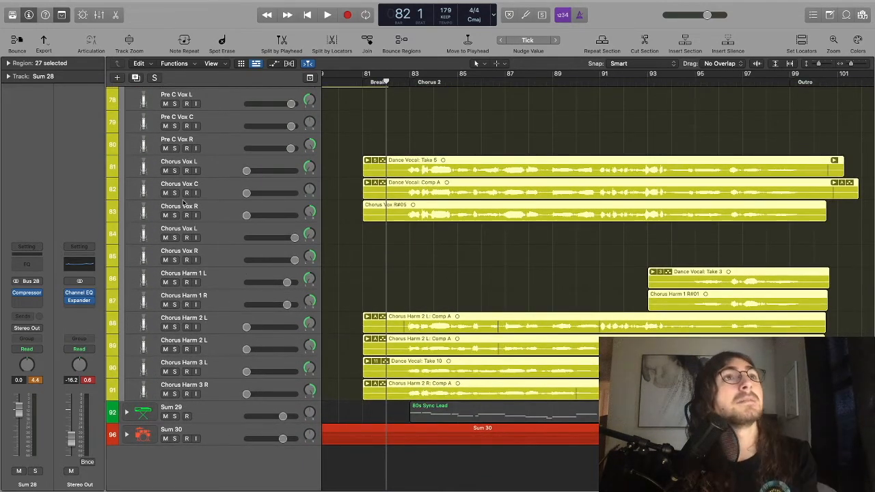
Solo the Vintage Light vocal stack, play it from bar 82 through Chorus 2 to bar 100, and clear the solo.
scroll(442, 322, up, 3)
key(s)
key(space)
scroll(442, 321, down, 5)
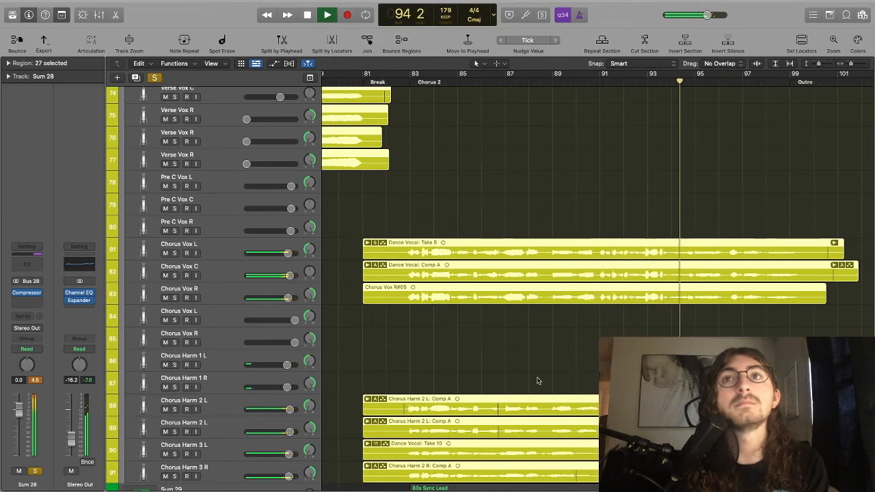
scroll(538, 381, down, 3)
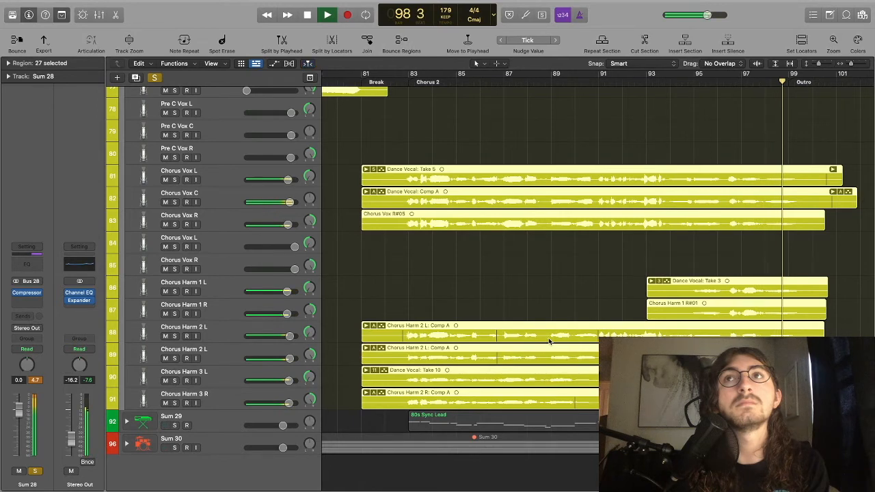
scroll(549, 342, right, 2)
key(space)
key(z)
scroll(650, 299, up, 5)
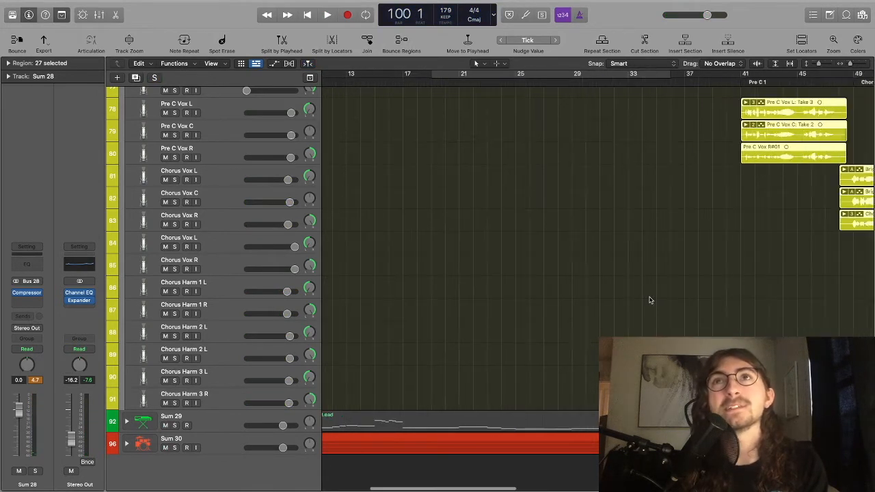
Look over the Chorus Vox and Chorus Harm regions in Chorus 2 and select the Chorus Vox L track.
scroll(651, 299, right, 10)
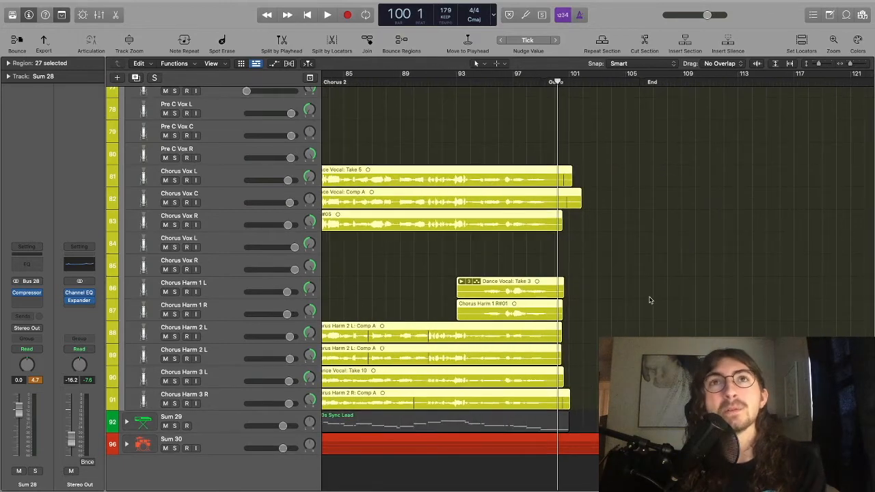
scroll(650, 298, left, 5)
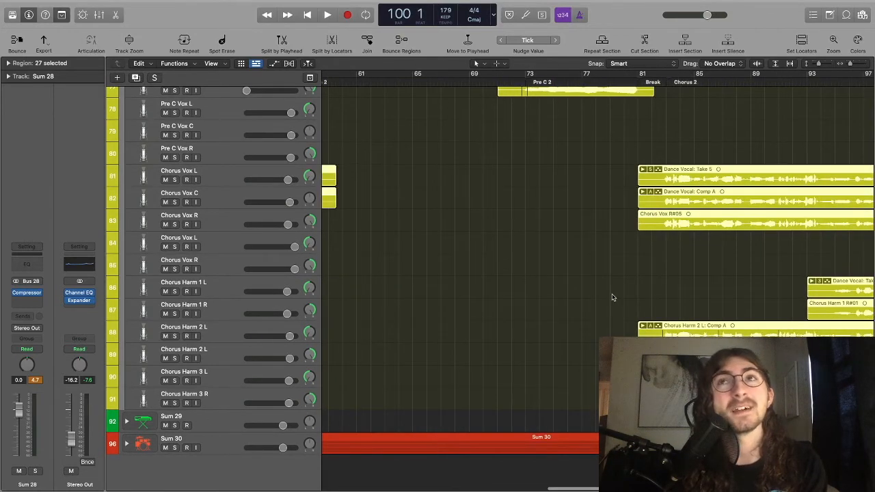
click(613, 298)
scroll(612, 297, right, 3)
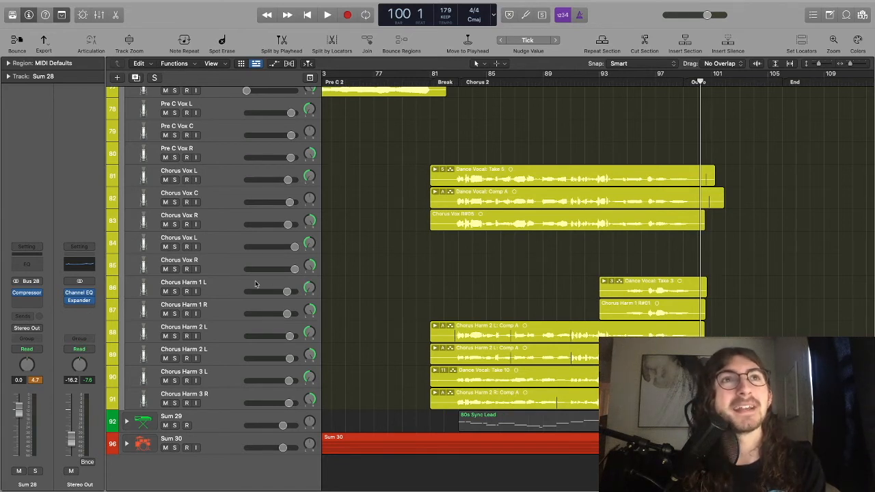
click(229, 175)
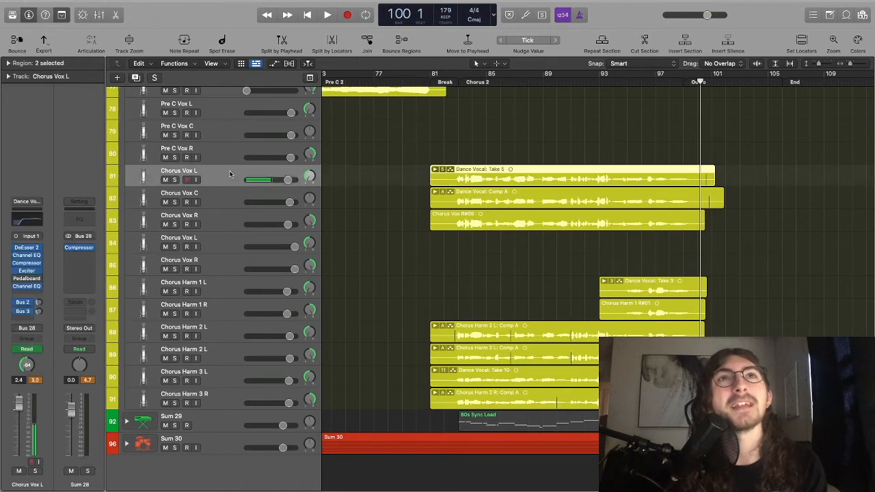
click(350, 219)
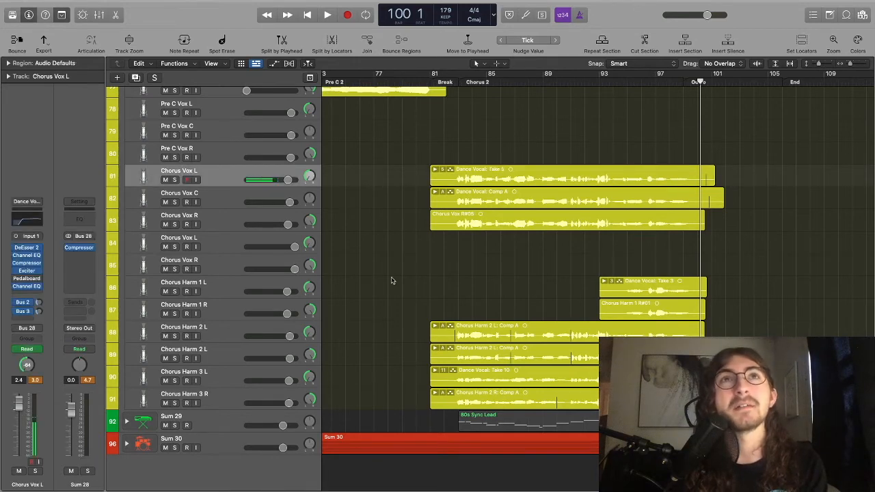
key(super+Left)
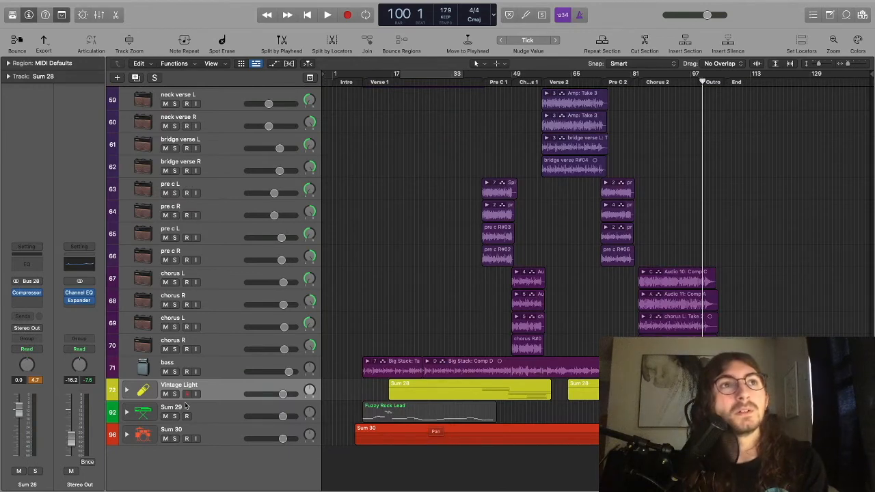
Expand the Vintage Light vocal stack, look over its verse, pre-chorus and chorus vocals, and select the Verse Vox C track.
click(126, 392)
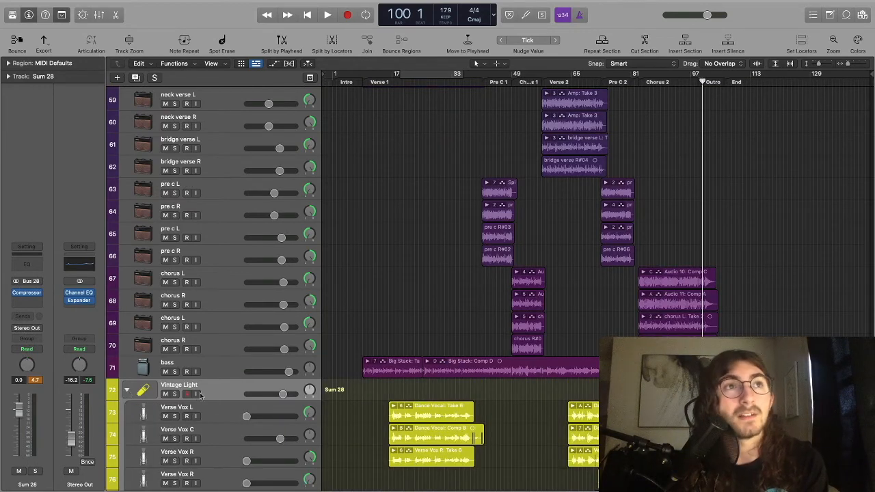
scroll(218, 383, down, 5)
scroll(710, 303, up, 5)
scroll(526, 286, left, 5)
scroll(526, 286, left, 2)
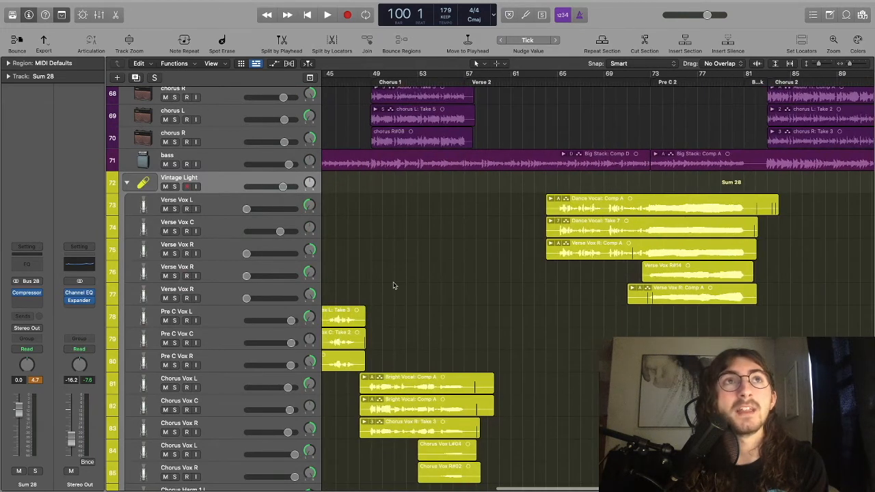
click(229, 233)
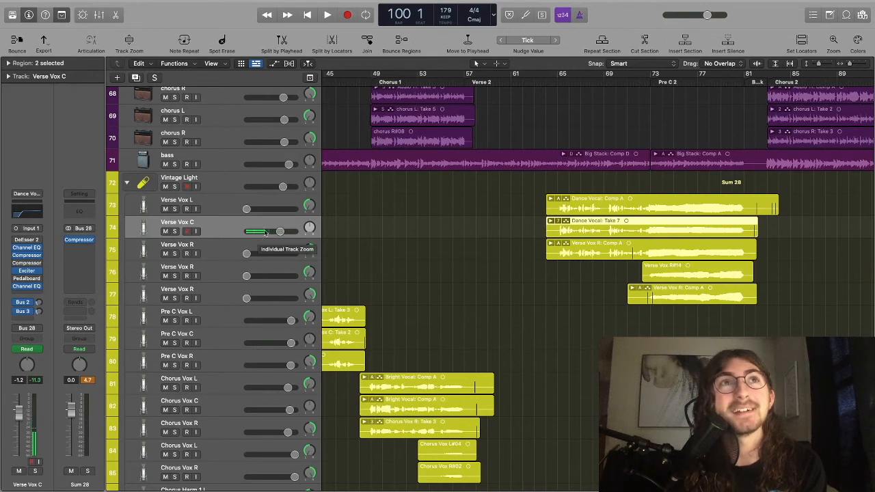
Compare the Verse Vox layers in Pre C 2 with the chorus vocals and harmonies in Chorus 2, and collapse the vocal stack.
scroll(495, 331, down, 2)
scroll(495, 331, down, 2)
scroll(496, 331, right, 3)
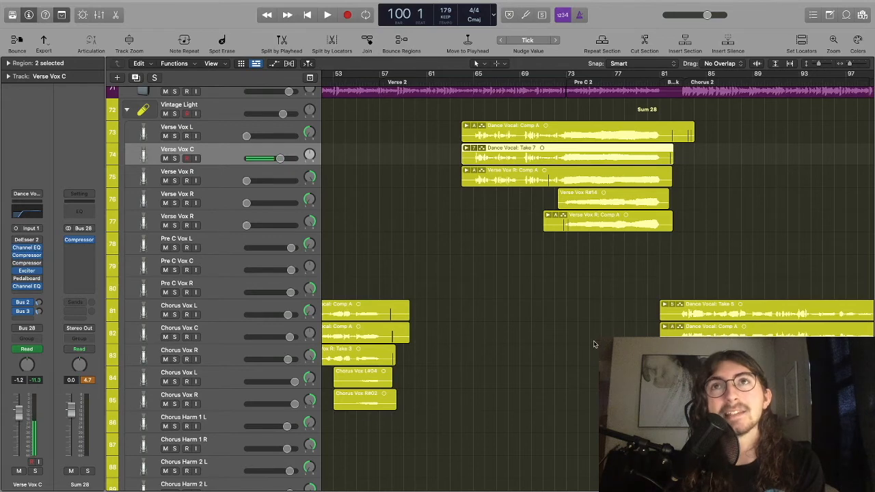
scroll(594, 344, down, 7)
scroll(594, 344, right, 5)
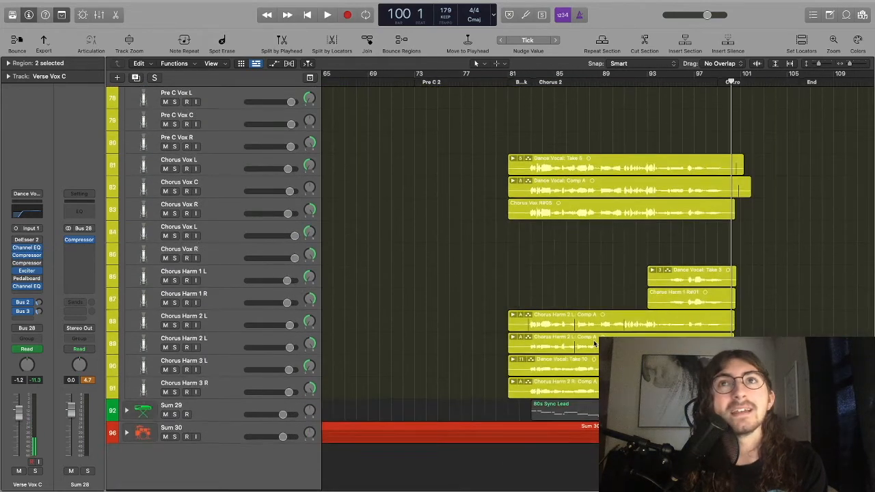
scroll(594, 344, up, 7)
scroll(594, 344, left, 2)
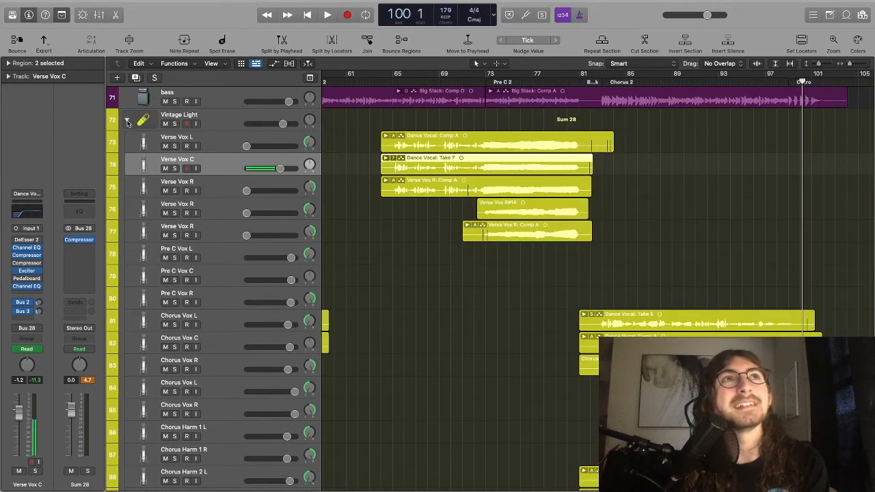
click(127, 122)
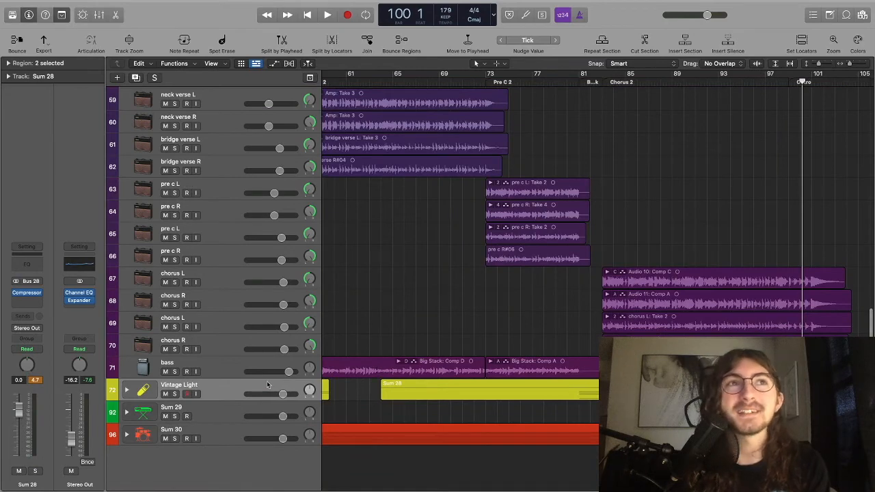
Select the Sum 29 synth stack, look over its Fuzzy Rock Lead and 80s Sync Lead tracks, and briefly solo the stack.
click(203, 416)
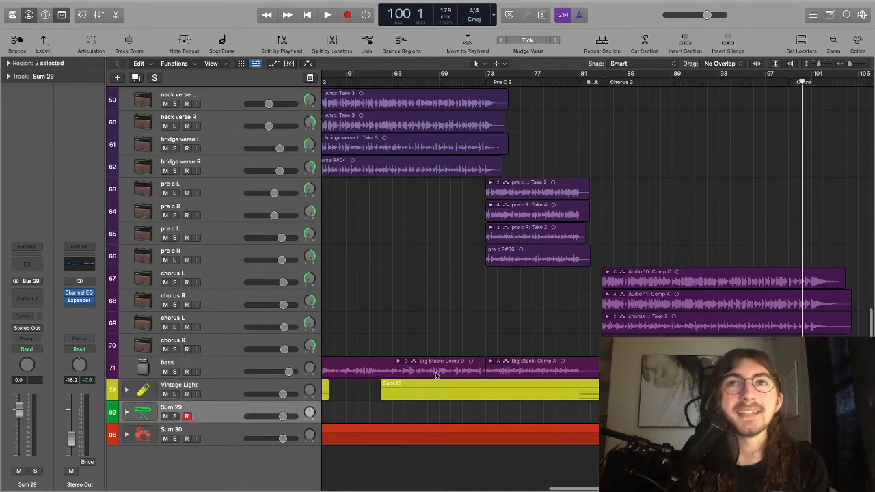
key(z)
scroll(436, 375, up, 1)
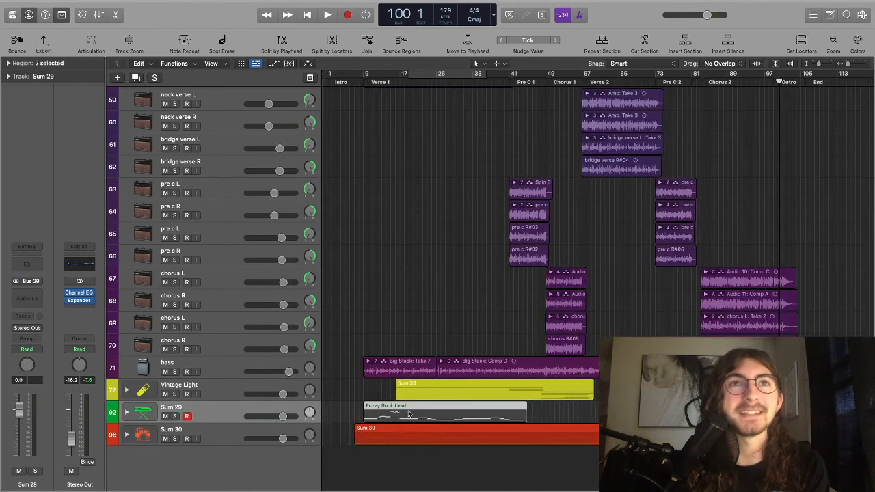
click(127, 413)
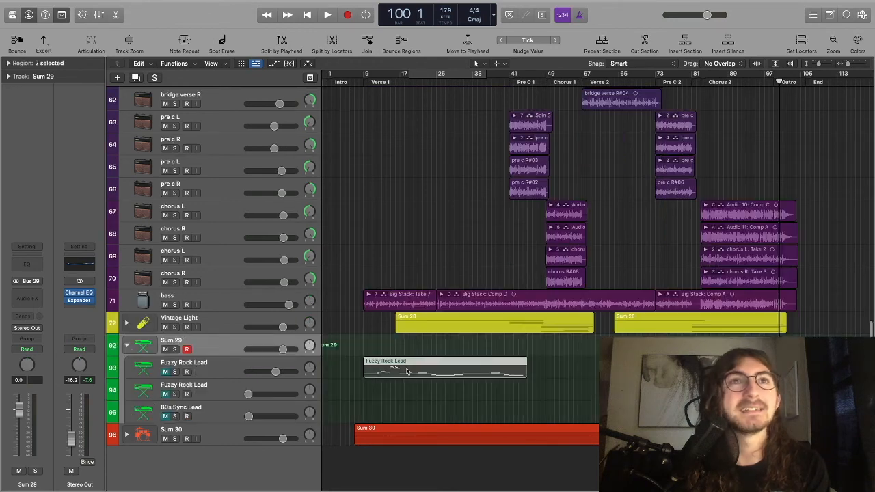
click(127, 347)
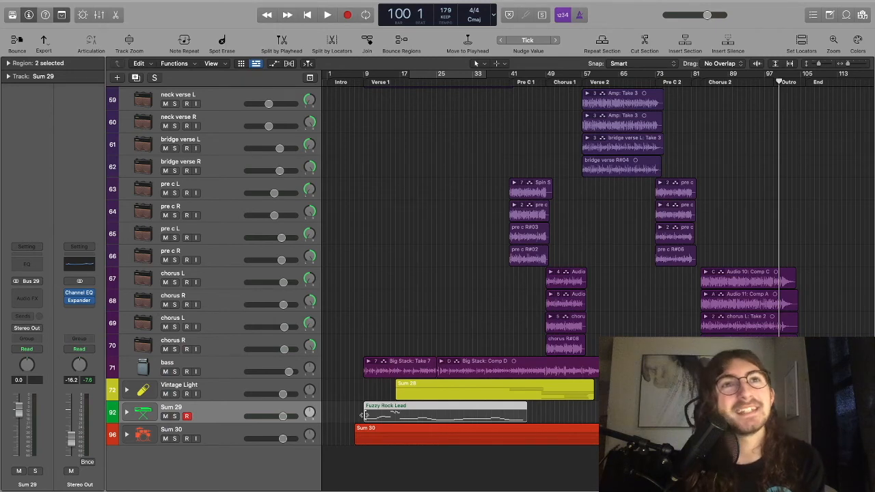
click(175, 418)
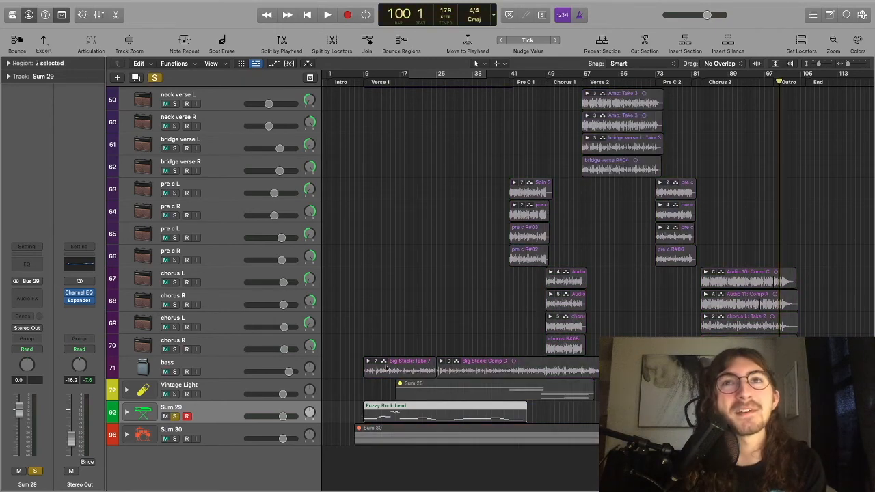
click(176, 419)
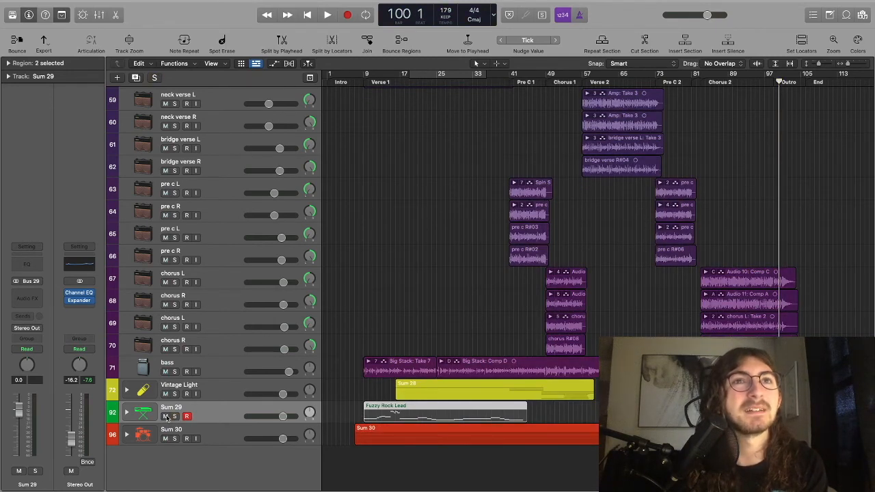
Expand the Sum 29 stack and unmute its two Fuzzy Rock Lead tracks.
click(127, 412)
click(165, 439)
scroll(171, 458, down, 1)
click(167, 453)
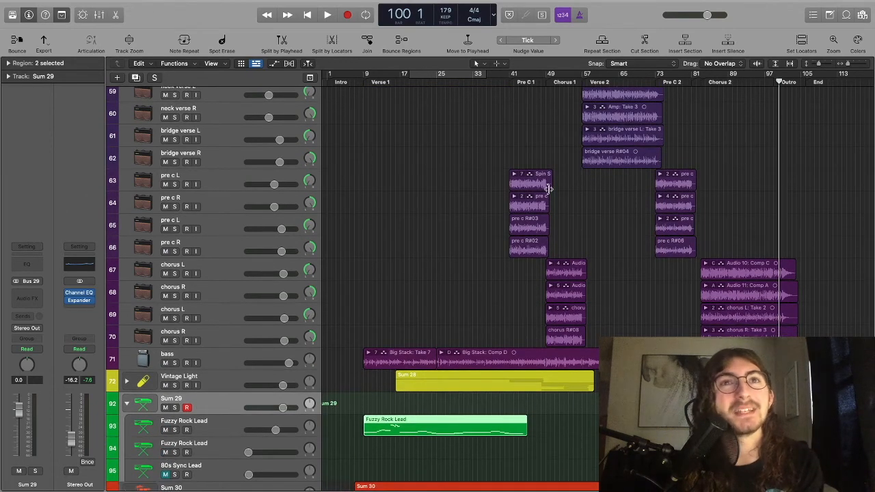
Solo the first Fuzzy Rock Lead track, play it from bar 8 to bar 17 of Verse 1, and clear the solo.
click(361, 74)
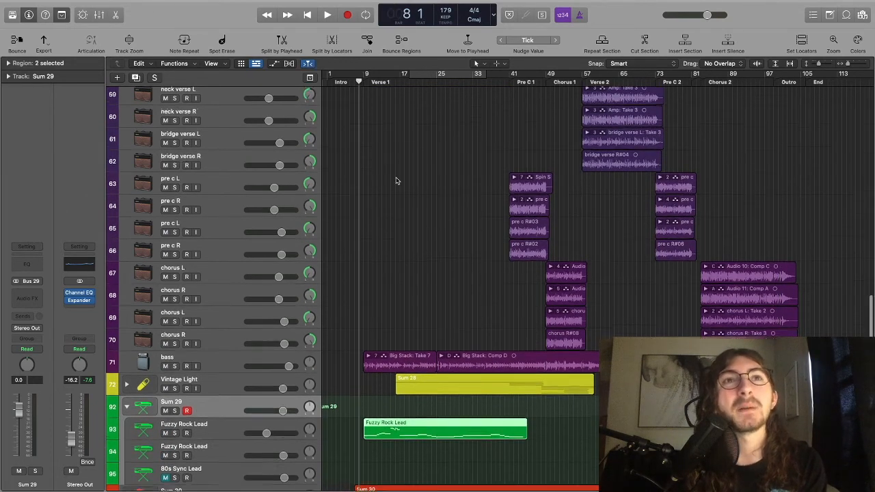
scroll(397, 180, up, 10)
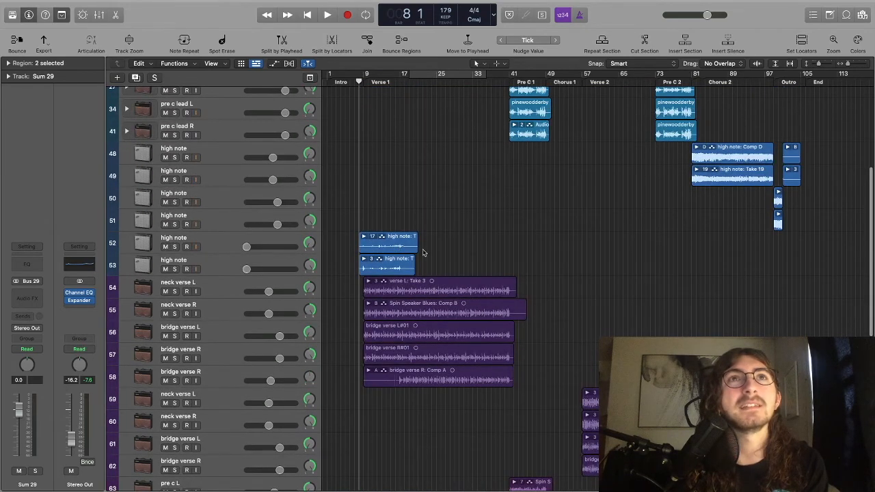
scroll(383, 259, down, 10)
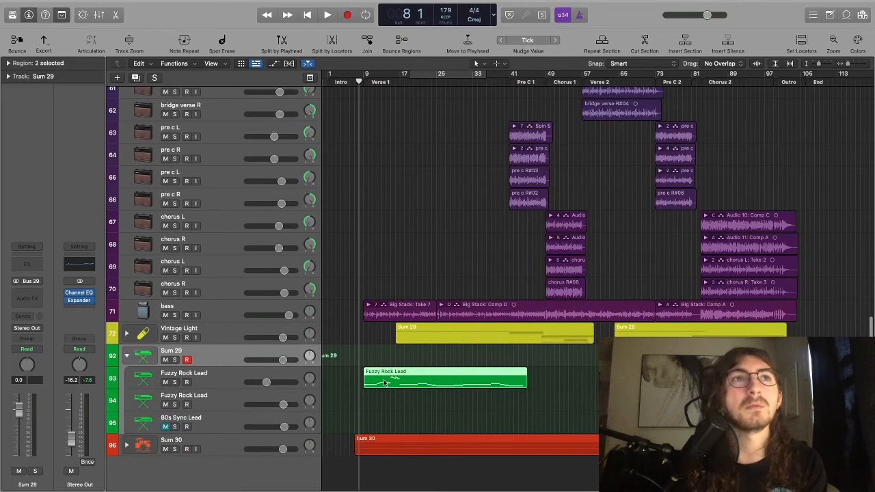
click(175, 382)
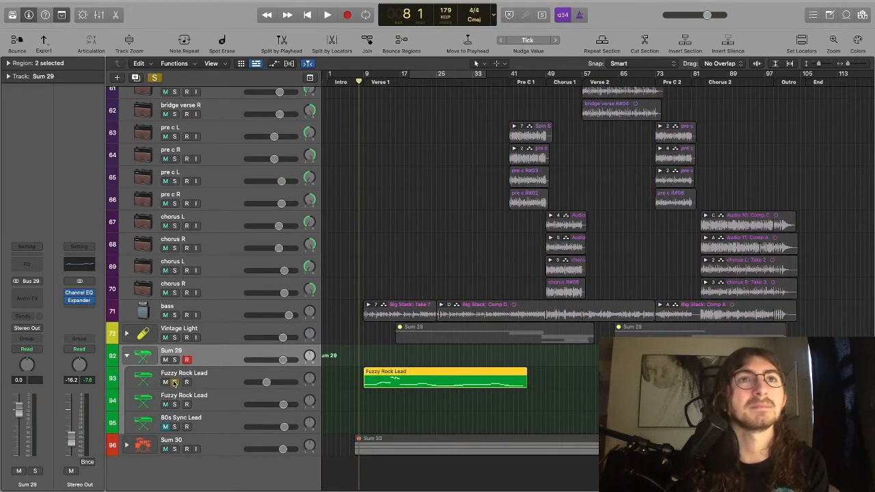
key(super+Right)
key(space)
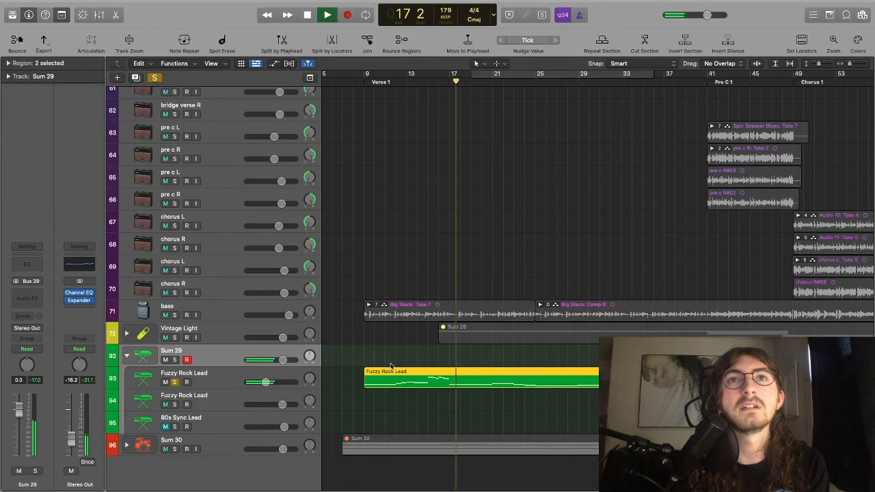
key(space)
click(175, 382)
Play the second Fuzzy Rock Lead track from bar 83 to bar 90 in Chorus 2, toggling its solo to compare it with the full mix.
click(175, 404)
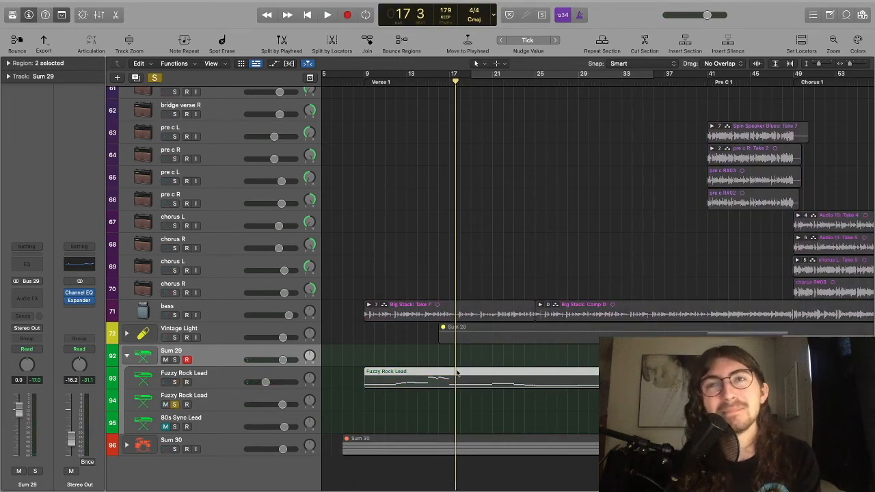
scroll(554, 369, right, 10)
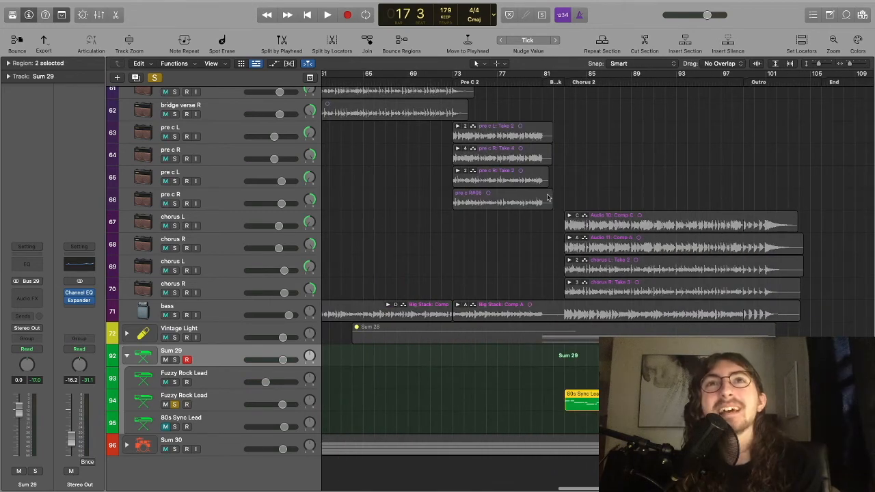
click(565, 87)
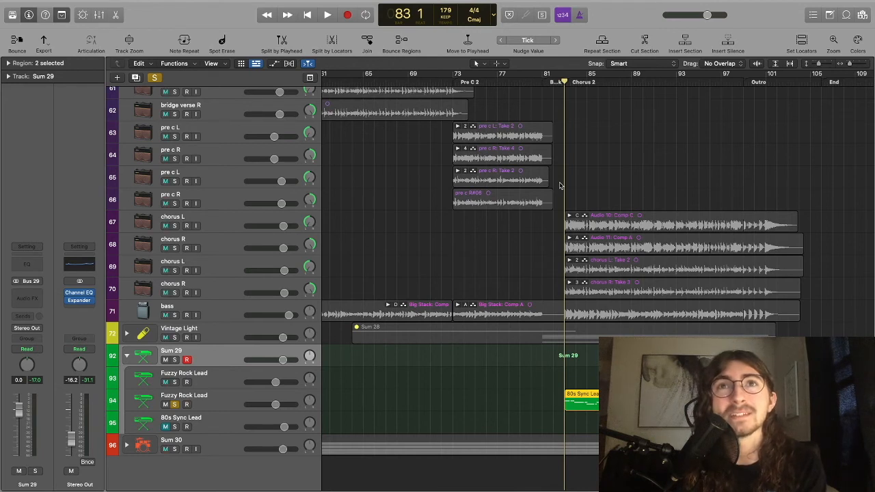
key(space)
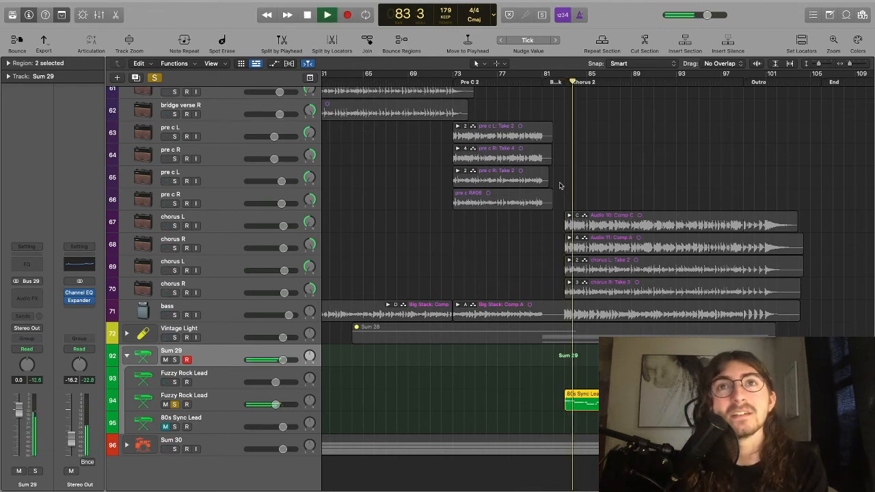
click(175, 405)
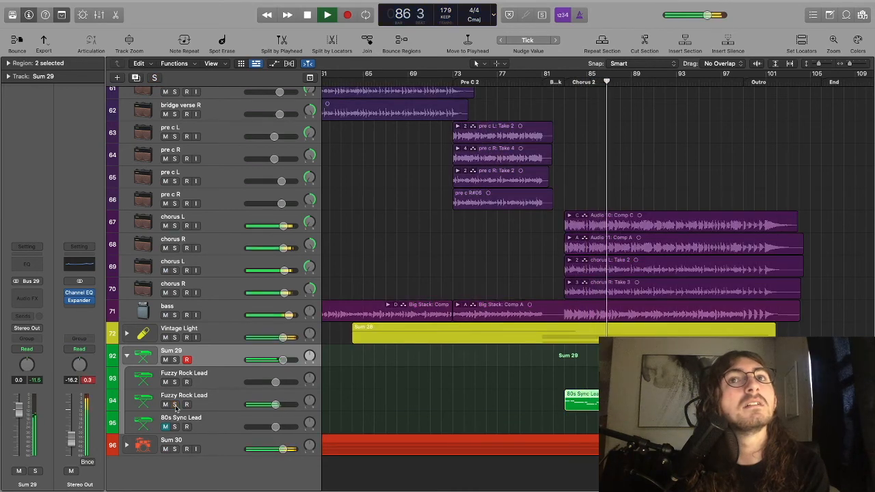
click(176, 405)
click(175, 405)
click(175, 405)
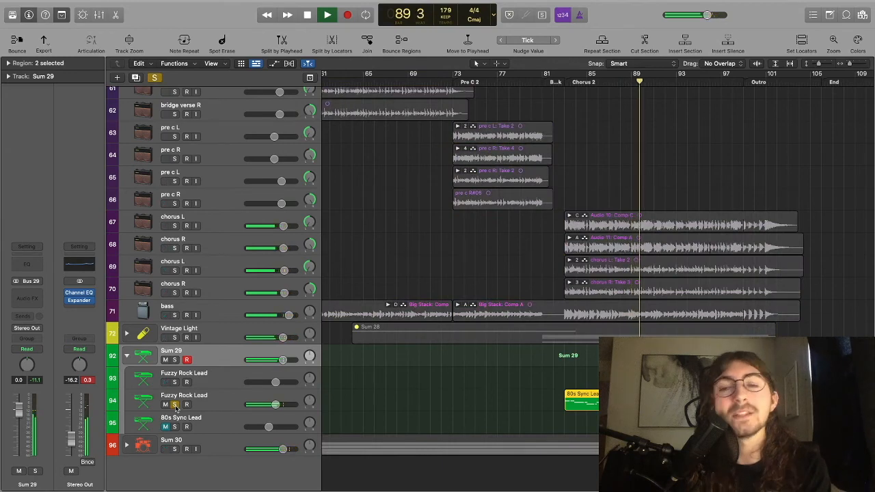
click(175, 405)
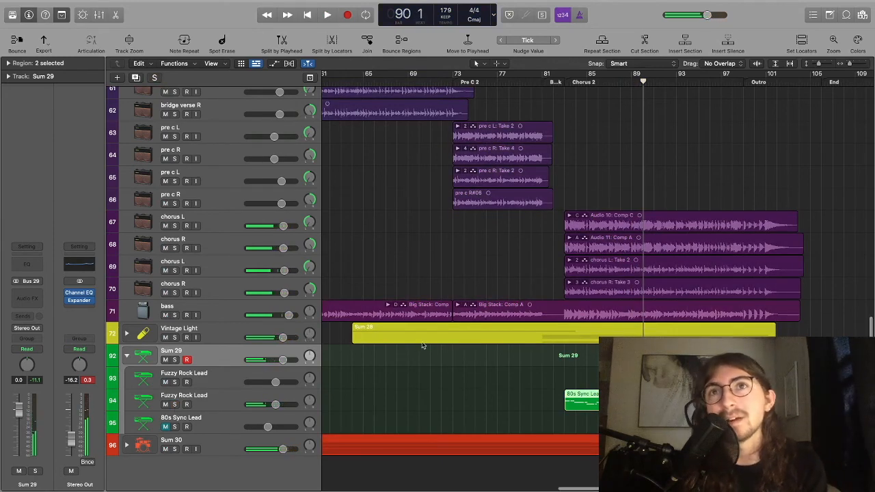
Examine the whole arrangement from the intro guitar down to the drums, focusing on the guitar layers from Verse 2 to Chorus 2.
scroll(566, 385, right, 5)
scroll(566, 385, up, 15)
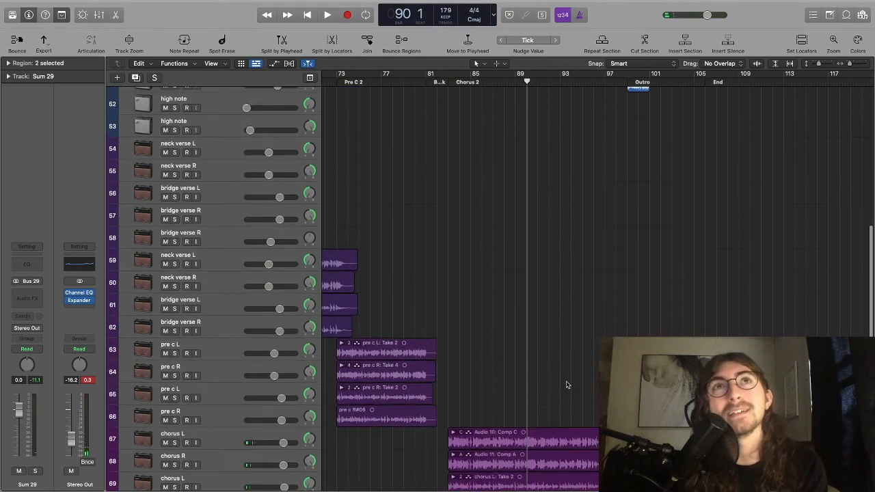
click(586, 359)
key(z)
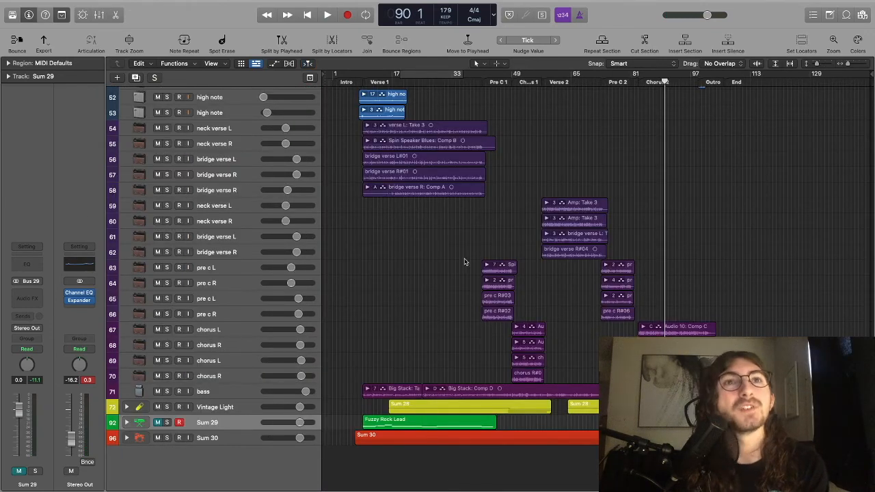
scroll(465, 261, up, 4)
scroll(464, 262, down, 4)
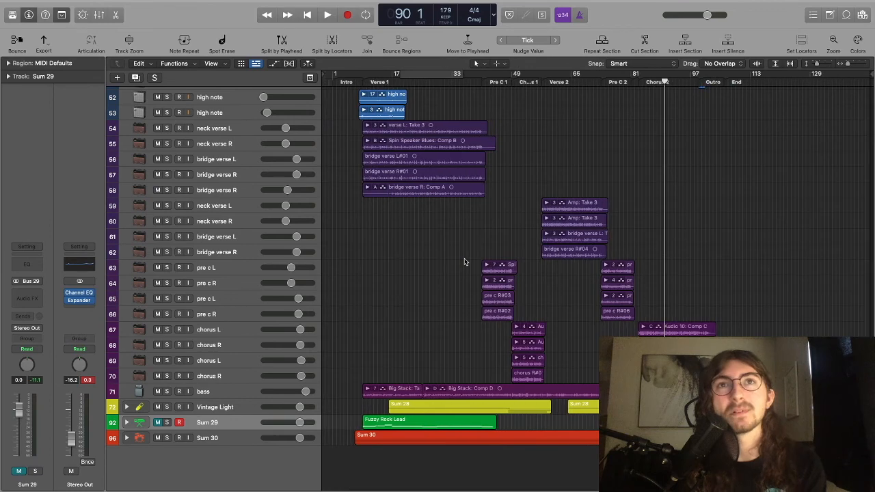
scroll(464, 262, up, 1)
scroll(464, 262, up, 10)
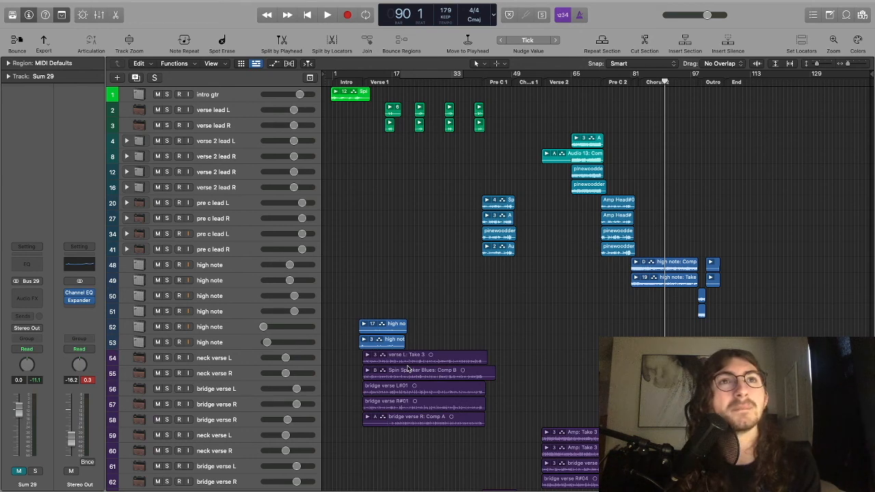
scroll(408, 369, down, 10)
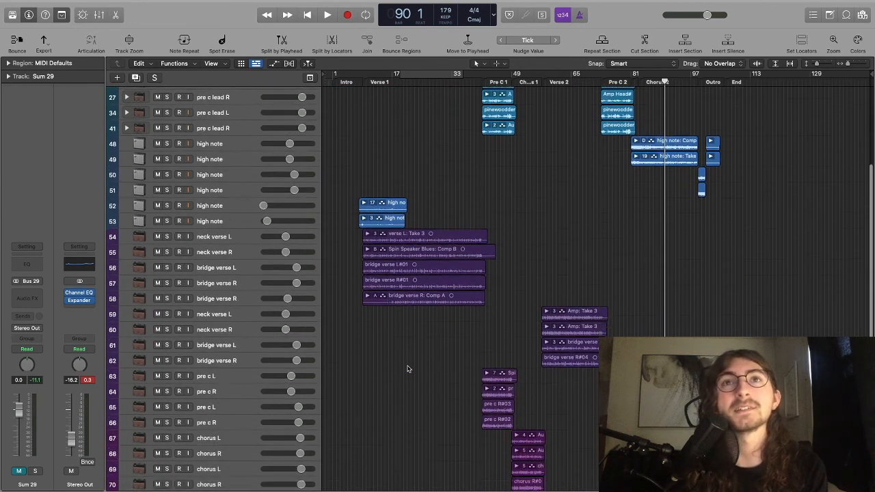
key(super+Right)
key(super+Right)
key(super+Right)
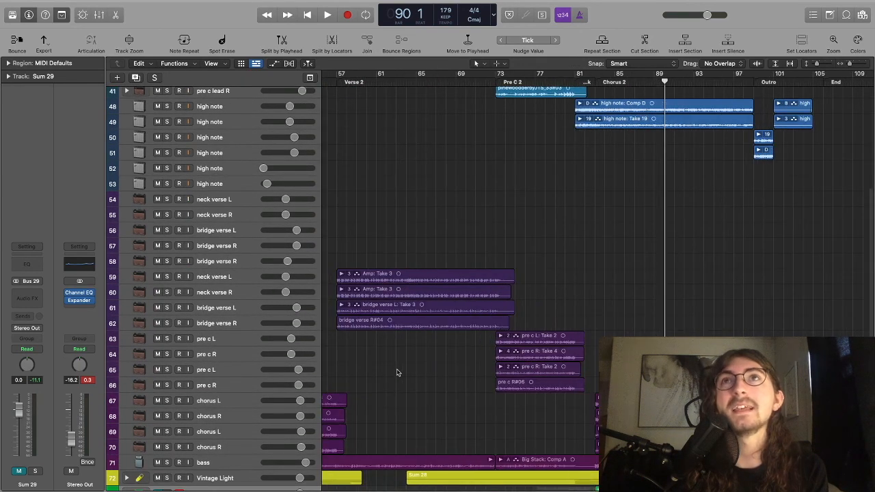